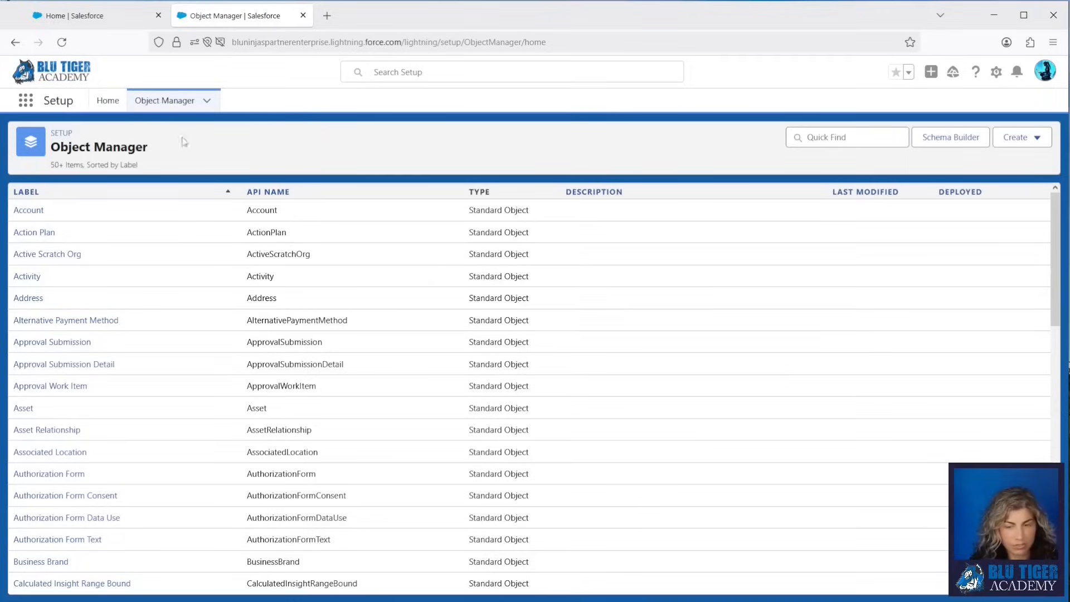
# Find the Opportunity Contact Role object and open its Fields & Relationships.
pyautogui.click(825, 137)
pyautogui.write('oppo')
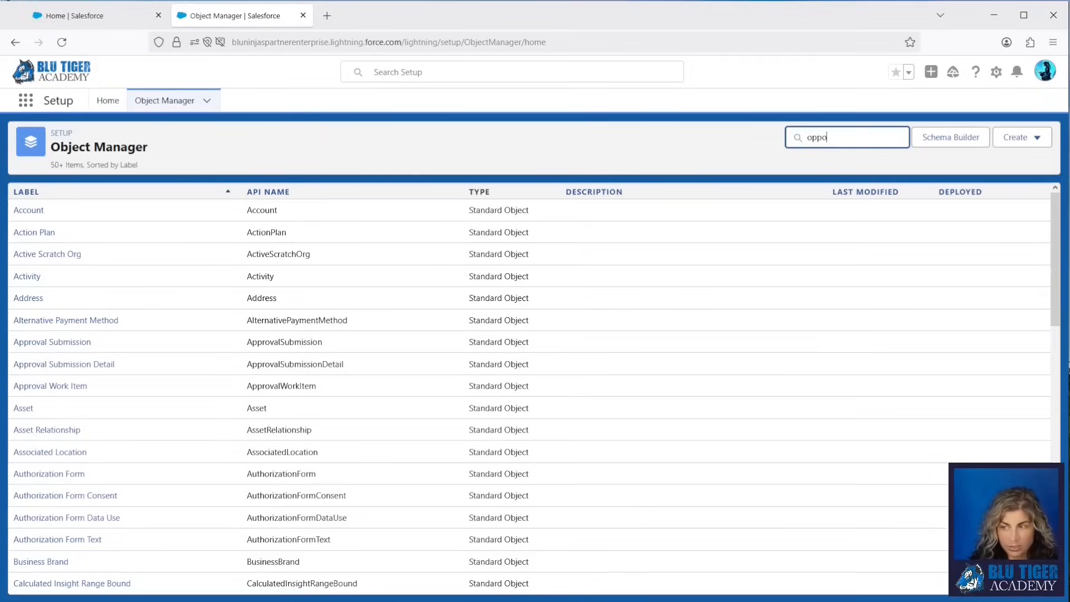
pyautogui.click(80, 233)
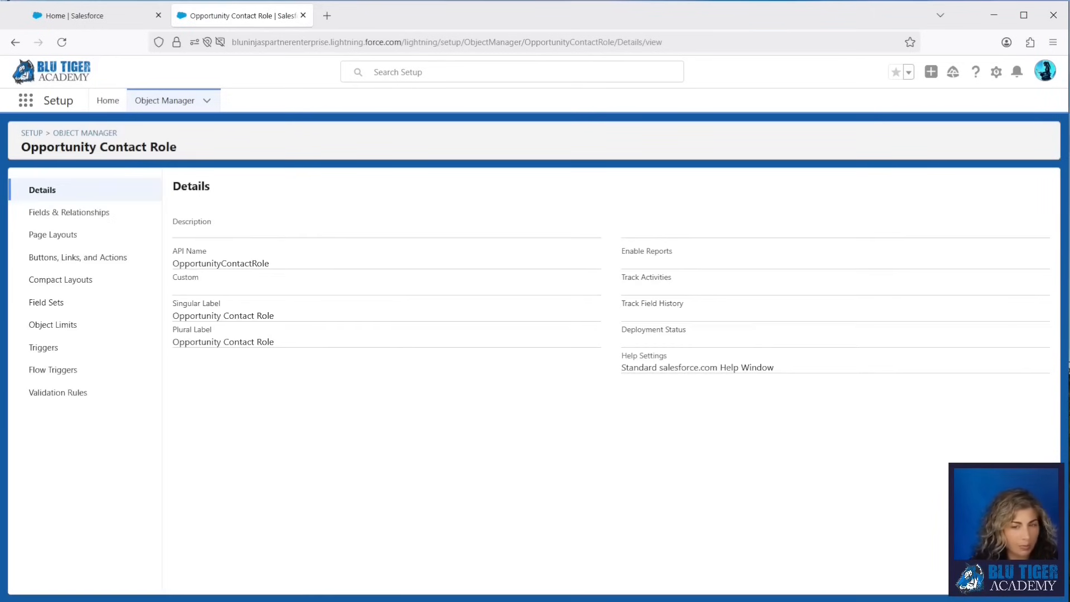
pyautogui.click(95, 215)
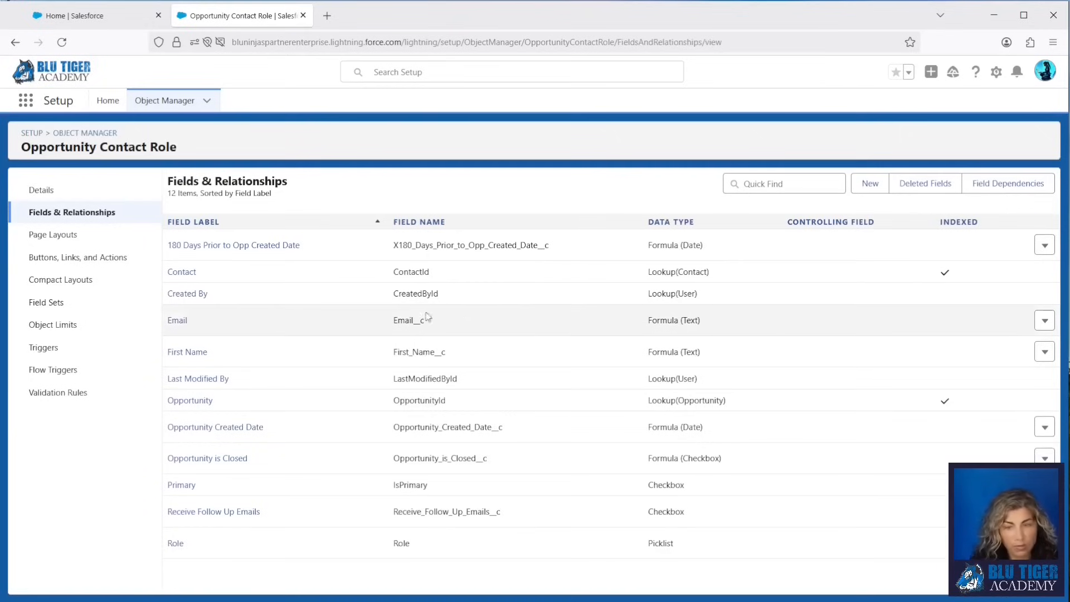
# Start a new formula field labelled "Opportunity Closed Date" with the Date return type and proceed to the formula entry.
pyautogui.click(874, 189)
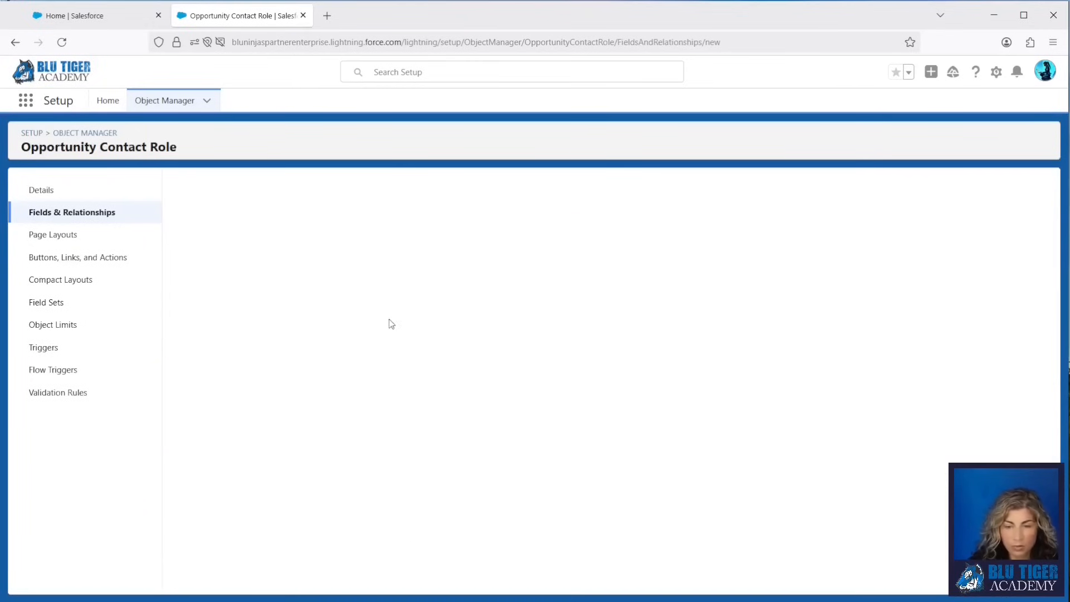
pyautogui.click(187, 374)
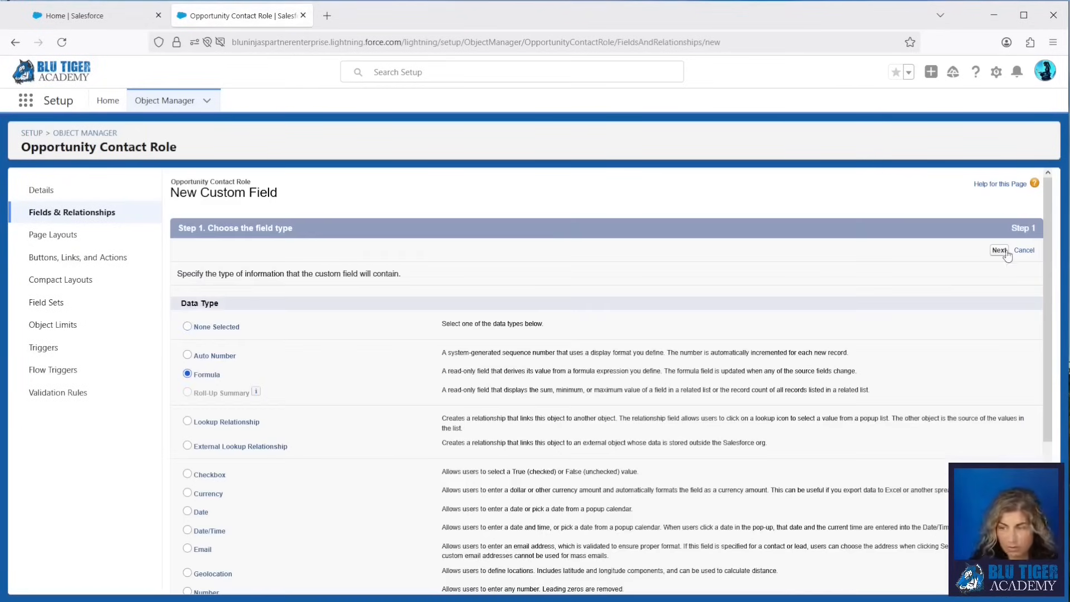
pyautogui.click(1002, 252)
pyautogui.click(368, 278)
pyautogui.write('Opportunity Closed Date')
pyautogui.click(333, 437)
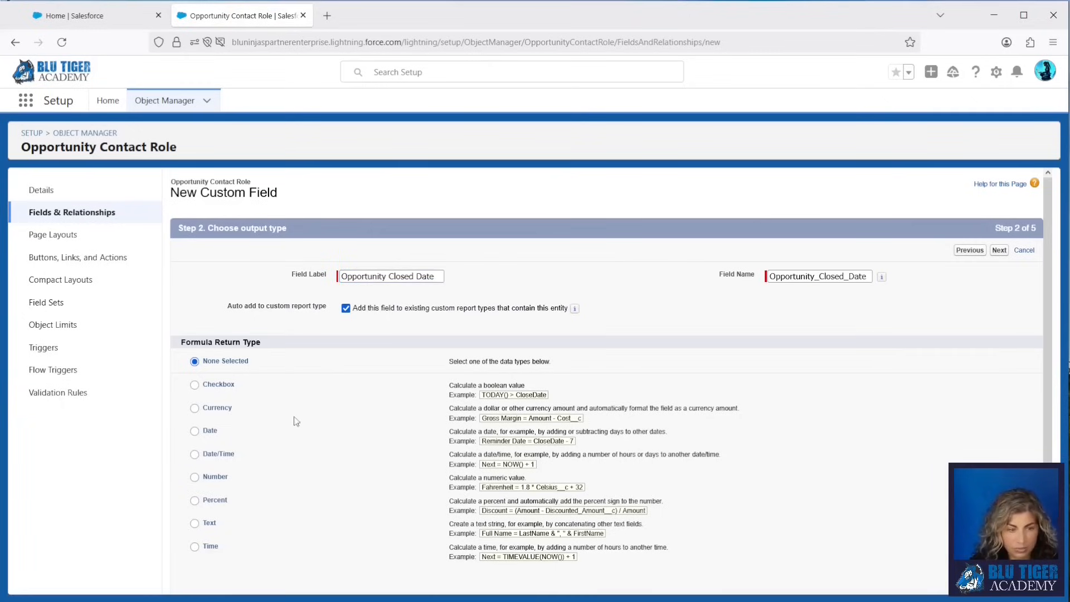
pyautogui.click(195, 431)
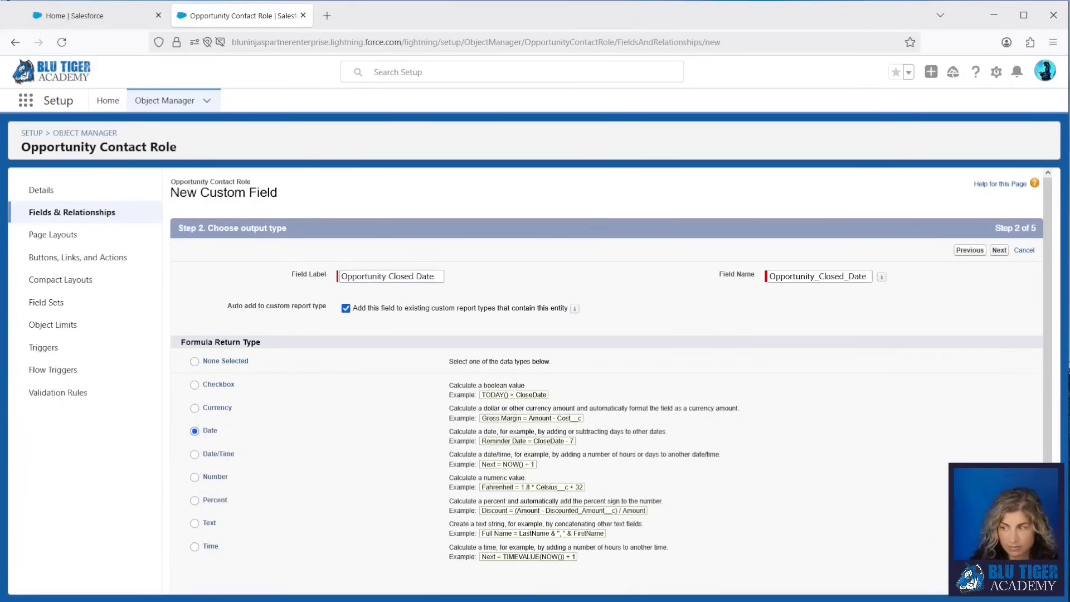
pyautogui.click(999, 250)
# Insert the related Opportunity's Close Date field into the formula.
pyautogui.click(188, 344)
pyautogui.scroll(-4, 558, 384)
pyautogui.click(557, 375)
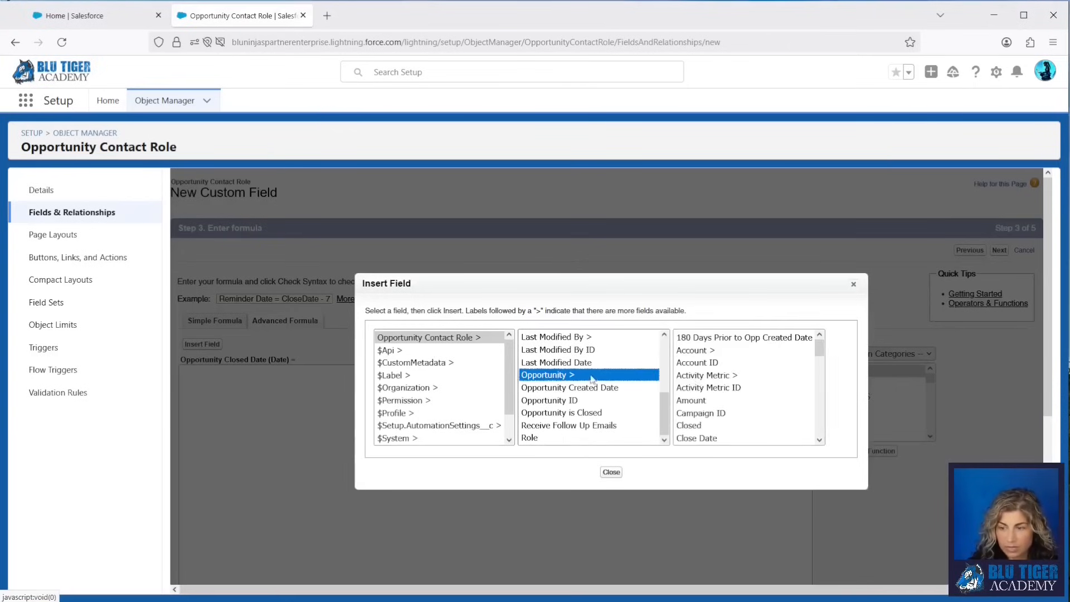
pyautogui.scroll(-3, 696, 382)
pyautogui.click(697, 379)
pyautogui.click(777, 418)
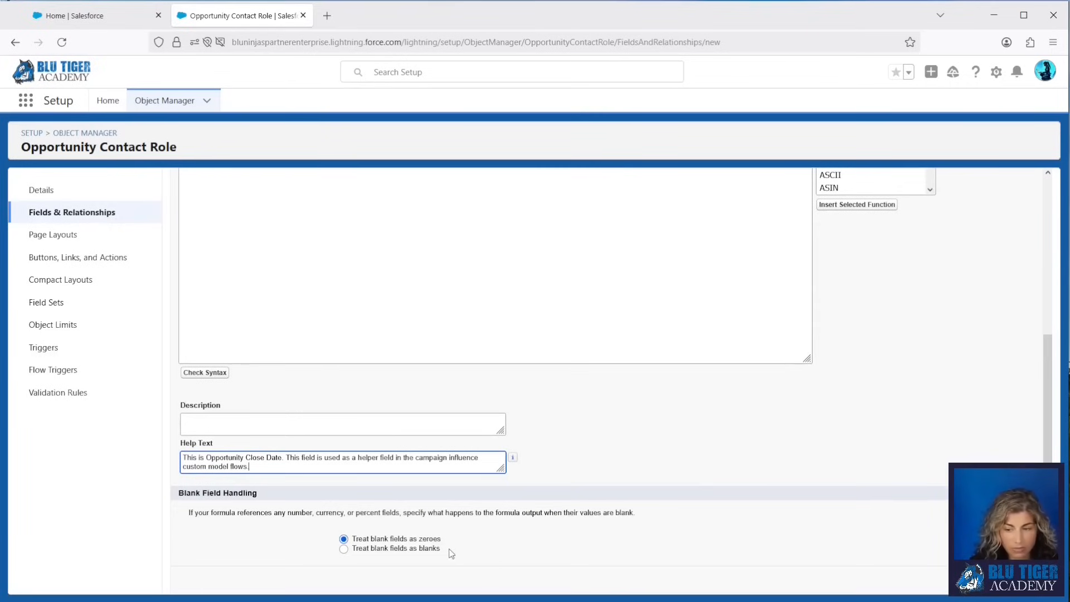
# Treat blank fields as blanks in the formula, accept the profile visibility for the field, and save it.
pyautogui.click(353, 549)
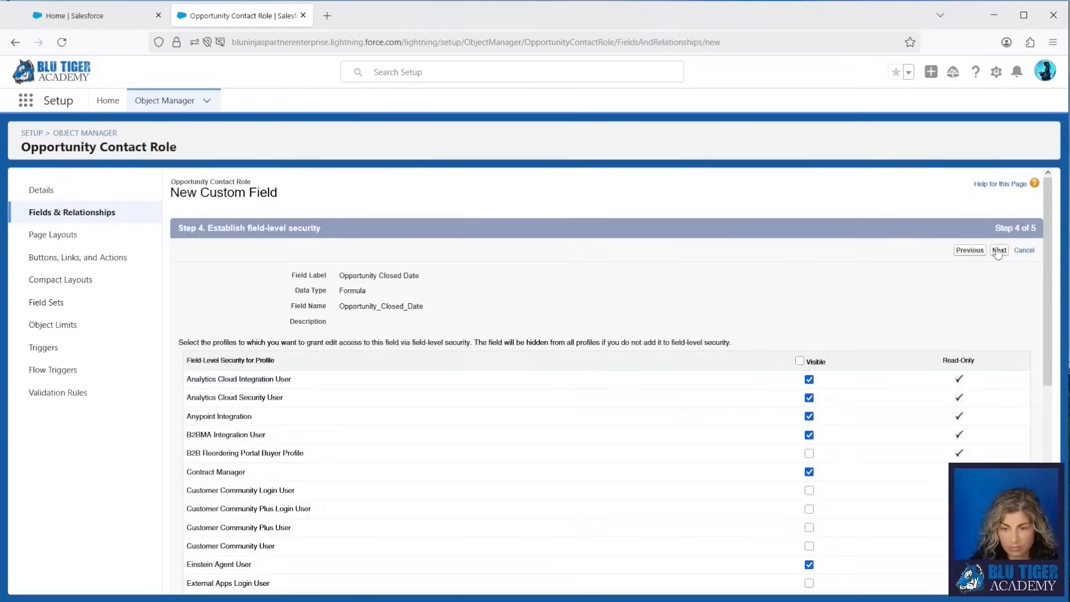
pyautogui.click(998, 251)
pyautogui.click(193, 376)
pyautogui.click(1006, 250)
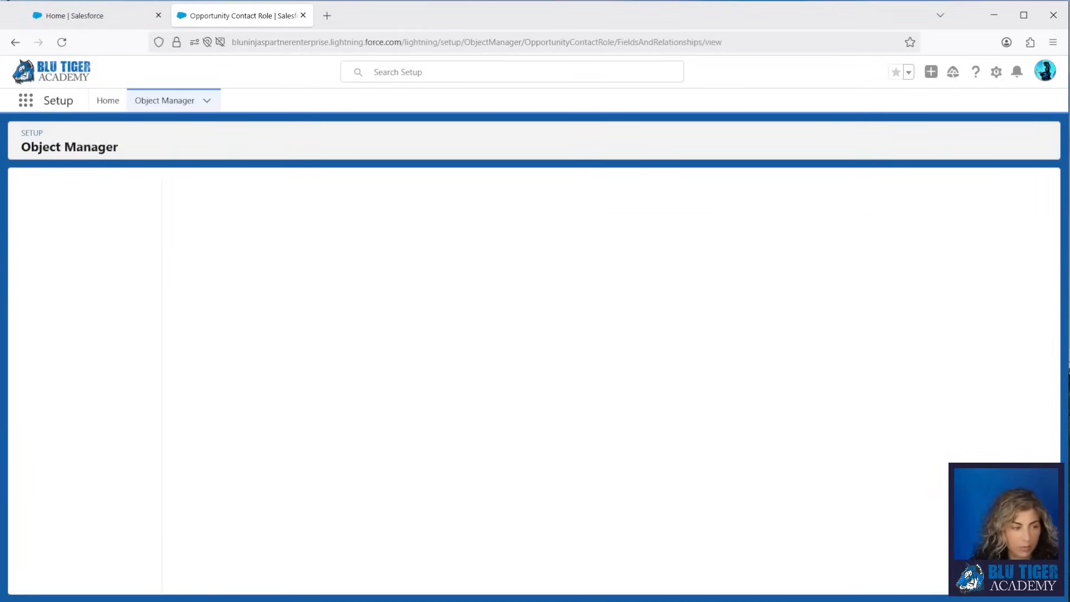
# Open version 1 of the "Campaign Member | V2 Campaign Influence Record Automation" flow from the Flows list in Setup.
pyautogui.click(103, 114)
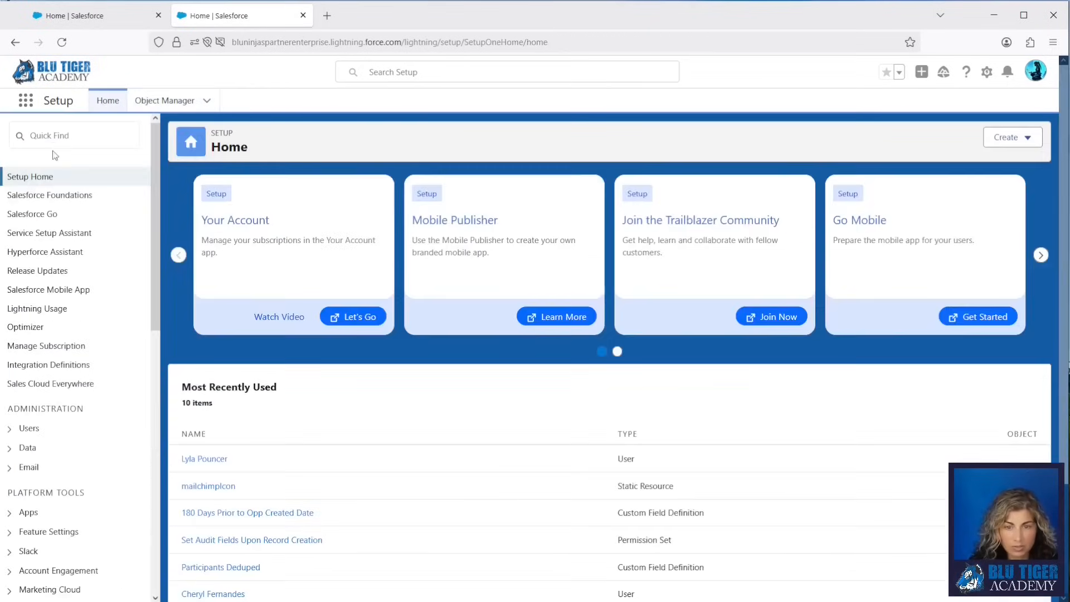
pyautogui.click(53, 137)
pyautogui.write('flow')
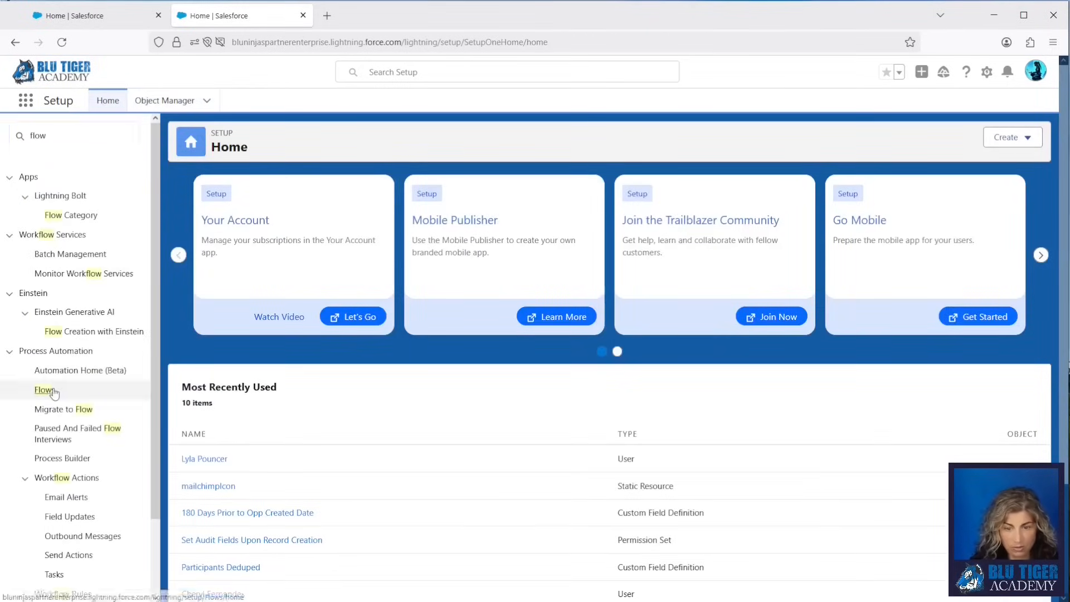
pyautogui.click(44, 390)
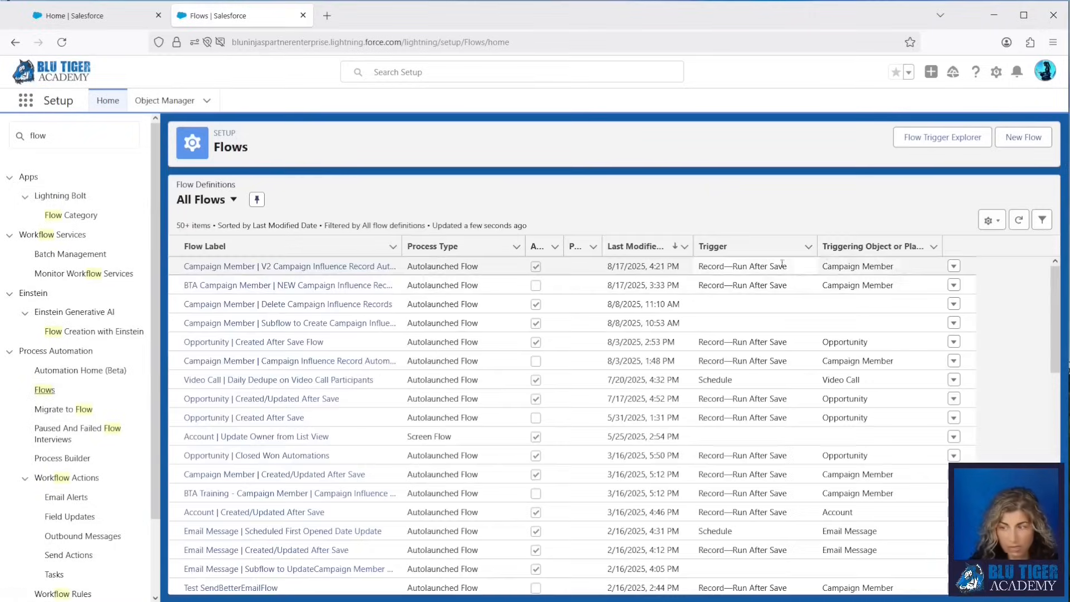
pyautogui.click(954, 266)
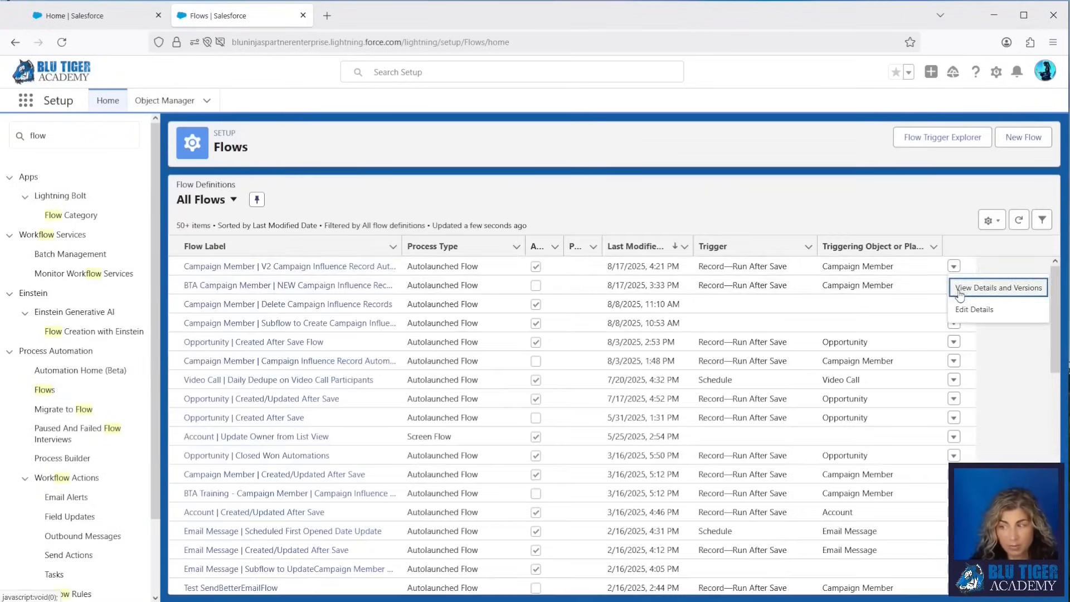
pyautogui.click(961, 295)
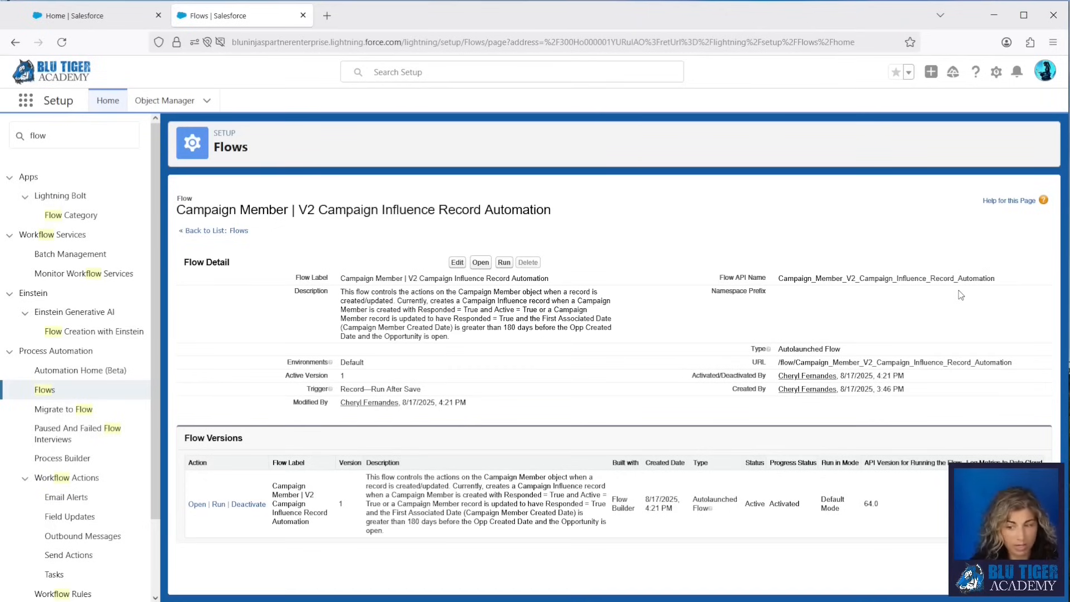
pyautogui.click(198, 504)
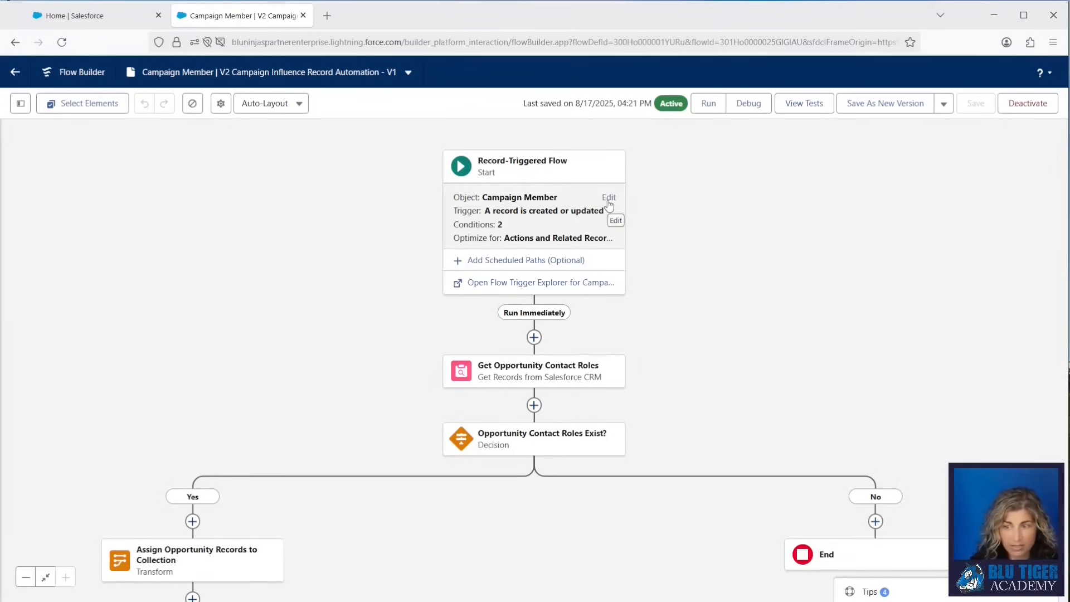
# Set the flow's start to run every time a record is updated and meets the condition requirements.
pyautogui.moveTo(768, 224); pyautogui.dragTo(530, 215)
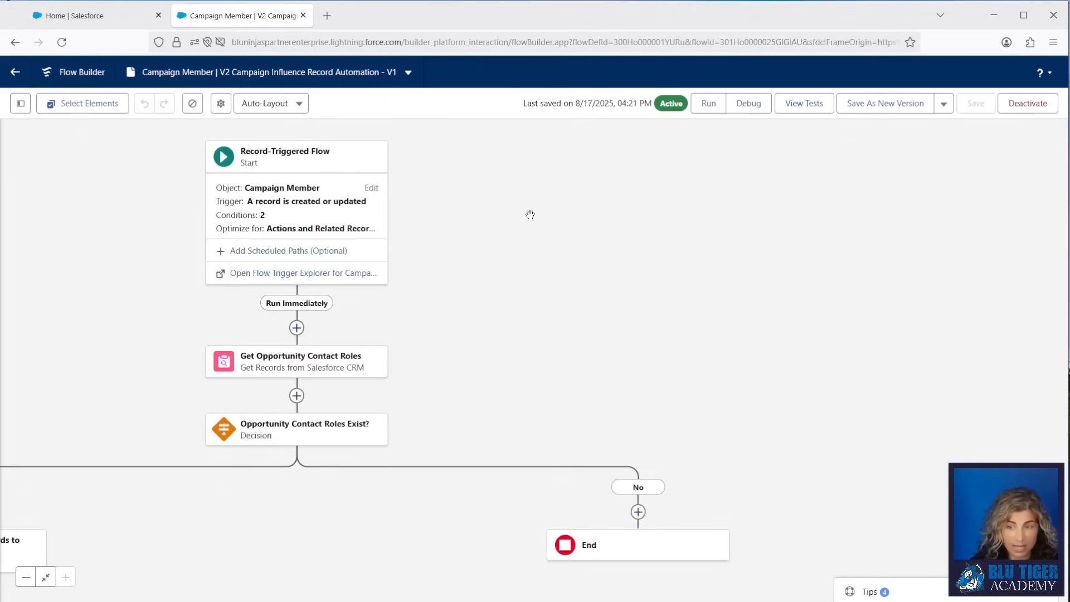
pyautogui.click(370, 189)
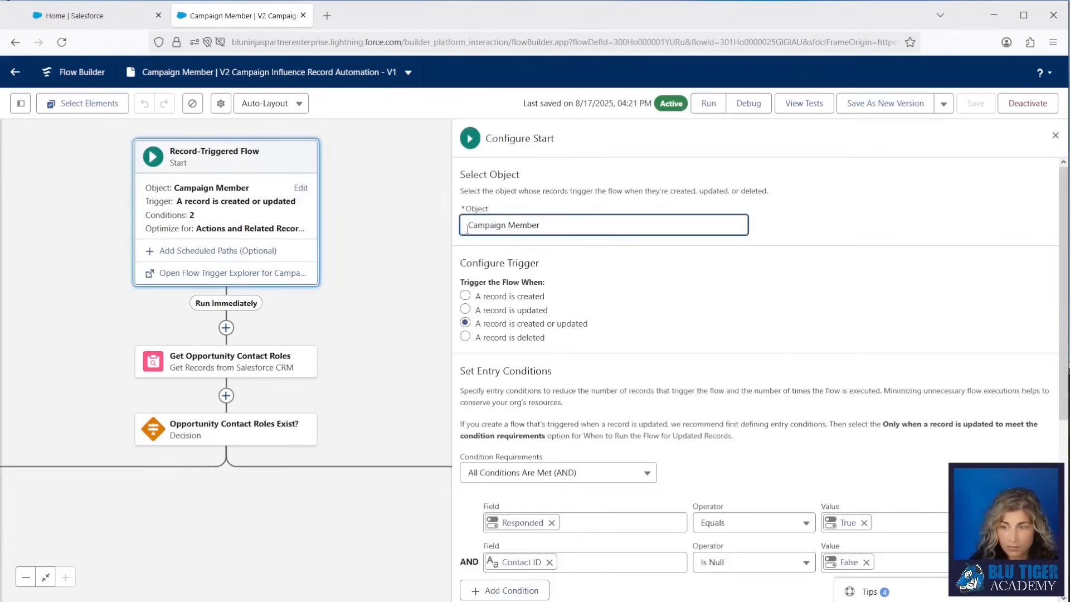
pyautogui.scroll(-3, 585, 304)
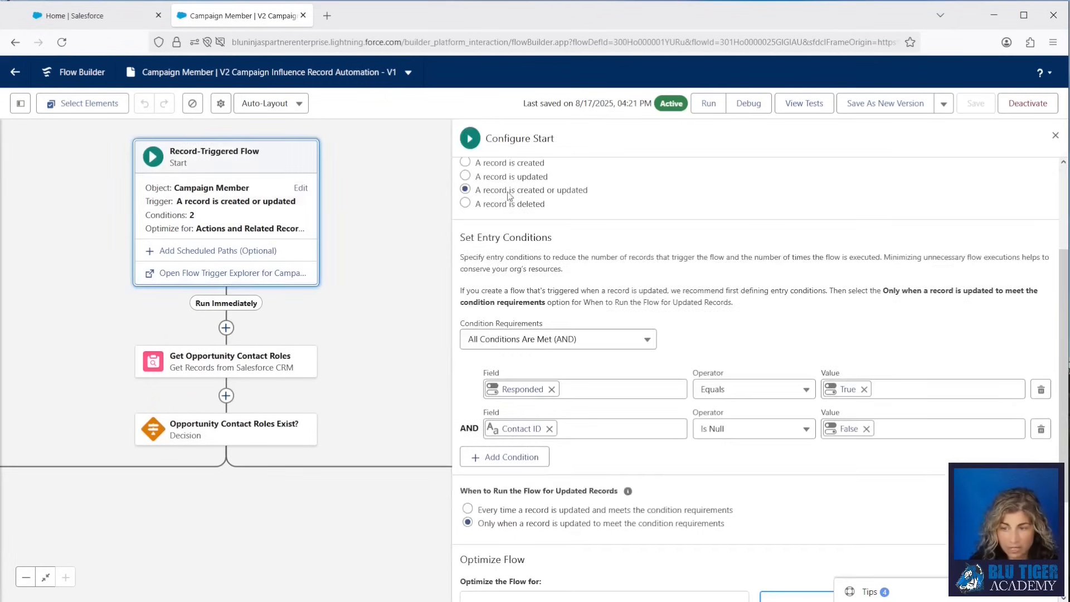
pyautogui.moveTo(477, 194); pyautogui.dragTo(597, 195)
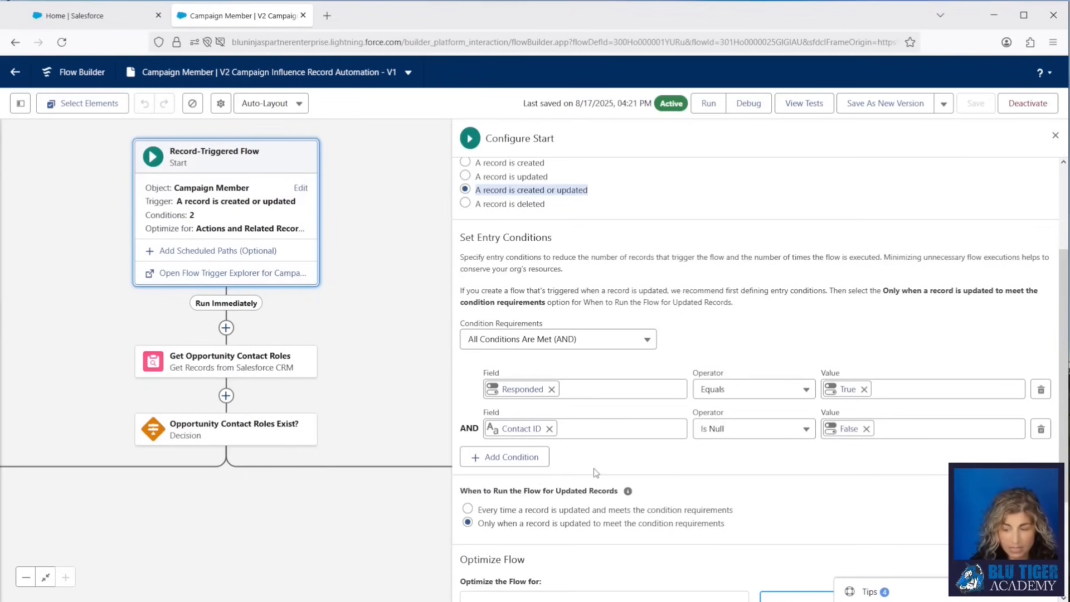
pyautogui.click(467, 509)
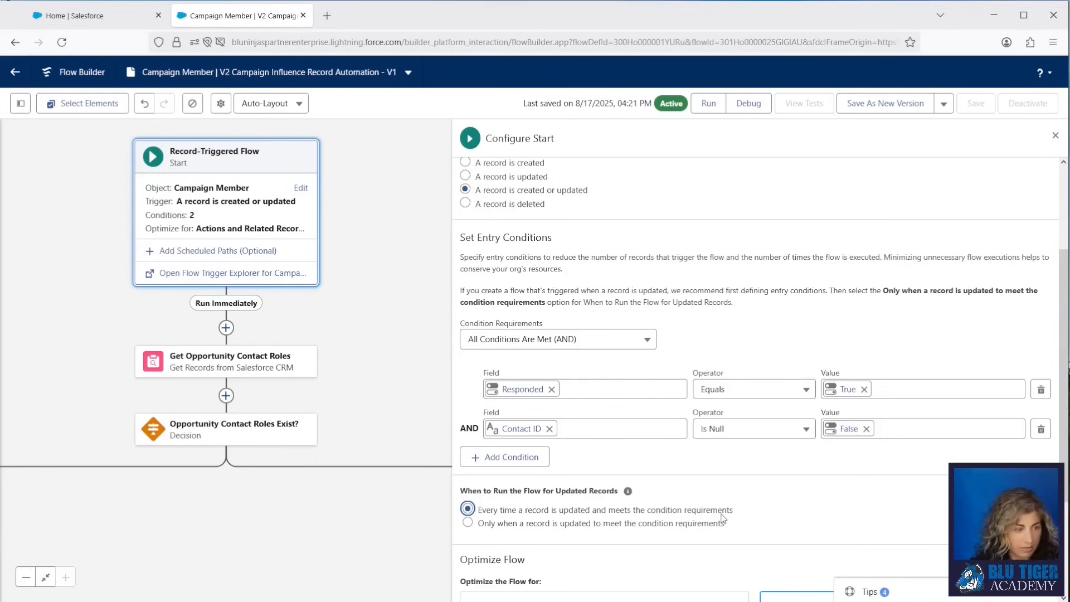
# Remove the Opportunity is Closed condition from the Get Opportunity Contact Roles element.
pyautogui.click(300, 363)
pyautogui.click(224, 365)
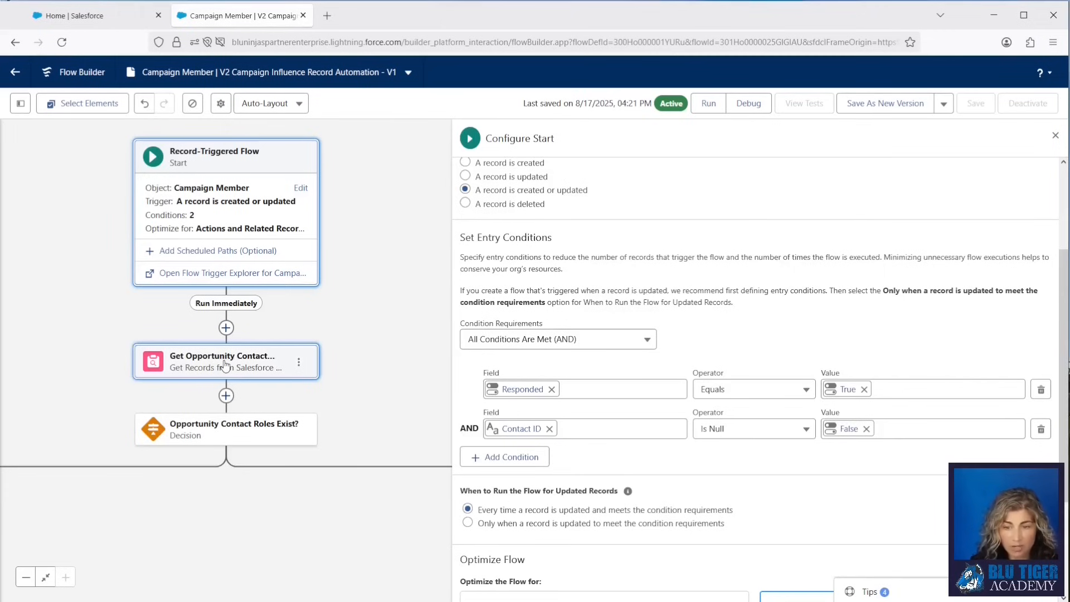
pyautogui.scroll(-3, 725, 296)
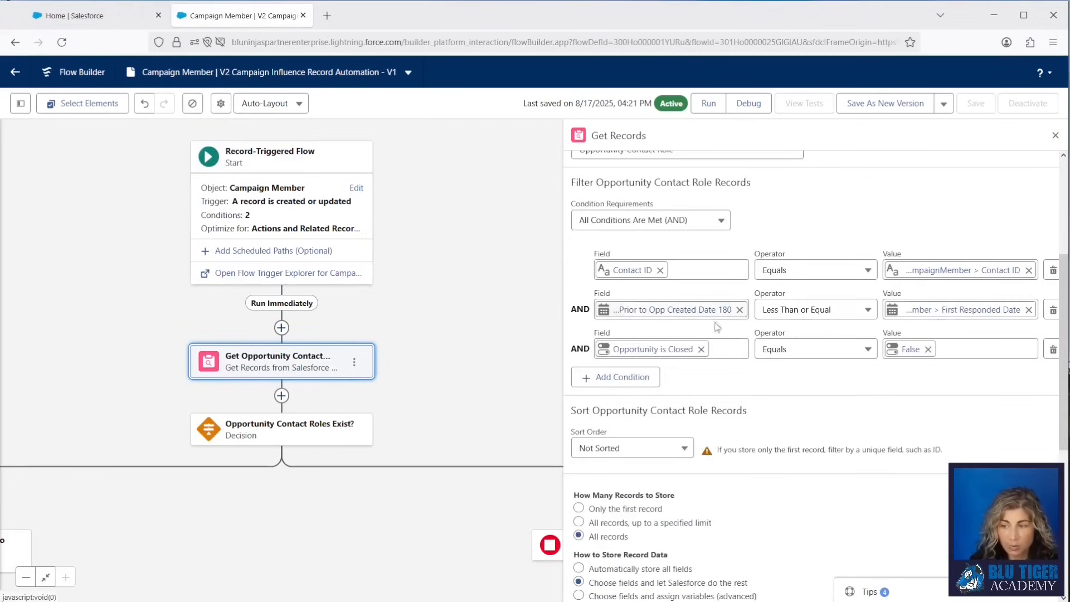
pyautogui.click(1052, 350)
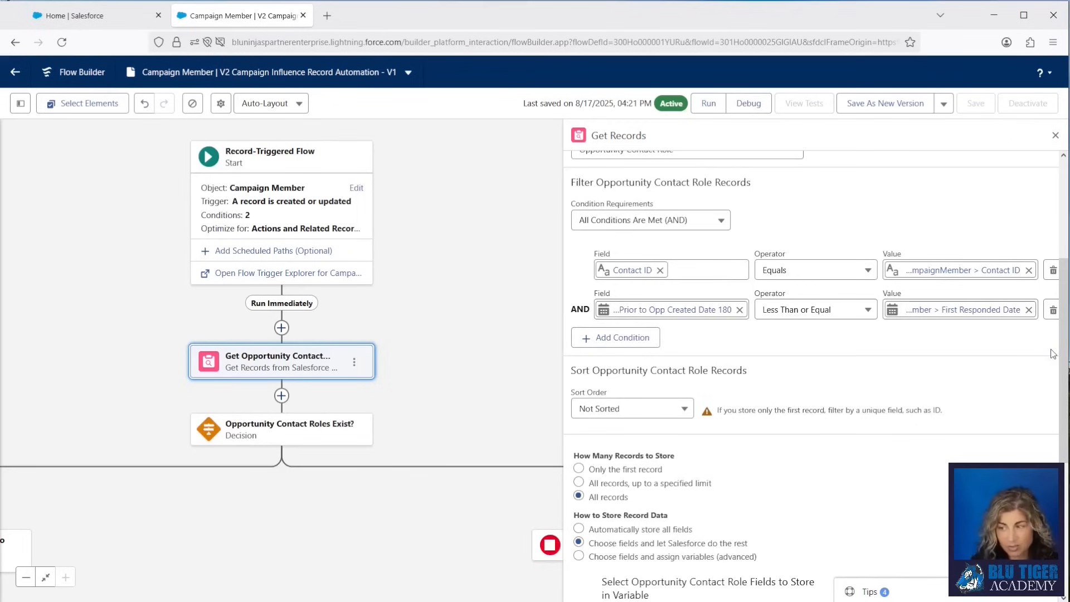
# Add a filter condition on Opportunity Closed Date with the Greater Than or Equal operator.
pyautogui.click(642, 340)
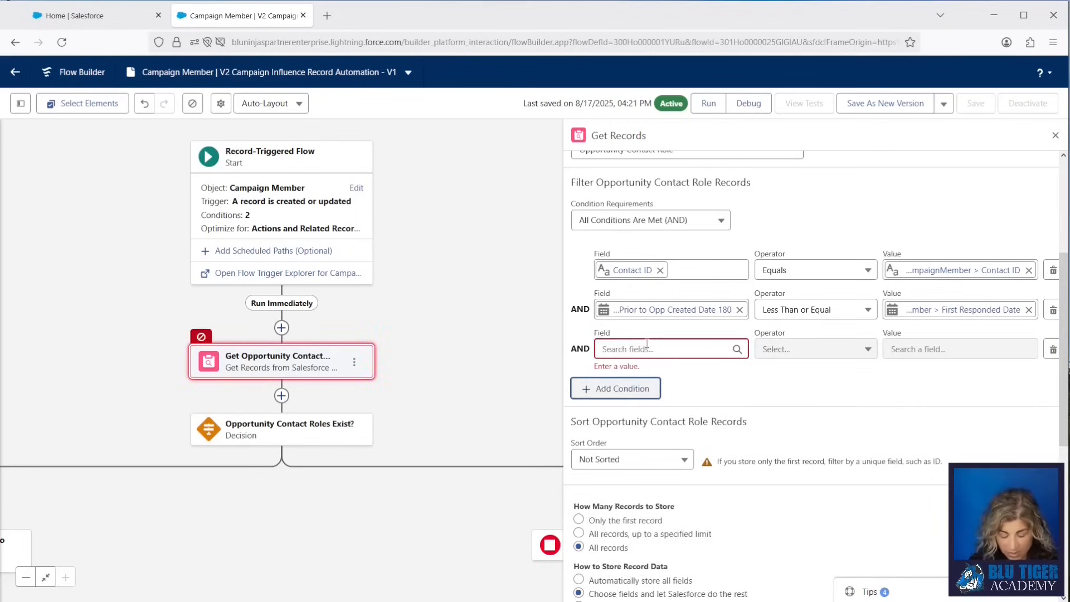
pyautogui.click(646, 343)
pyautogui.write('oppo')
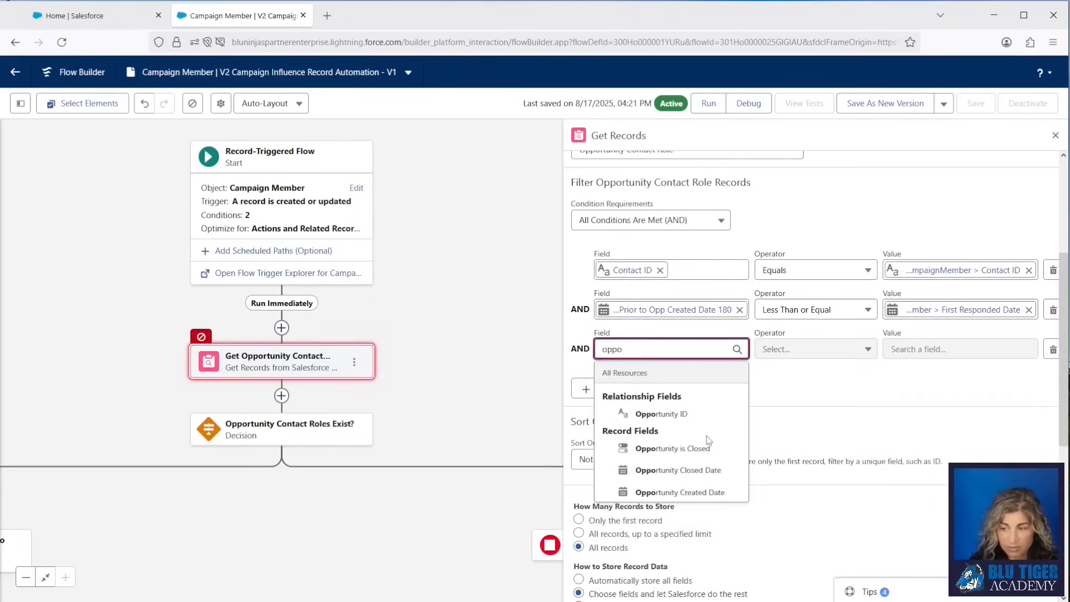
pyautogui.click(650, 475)
pyautogui.click(801, 349)
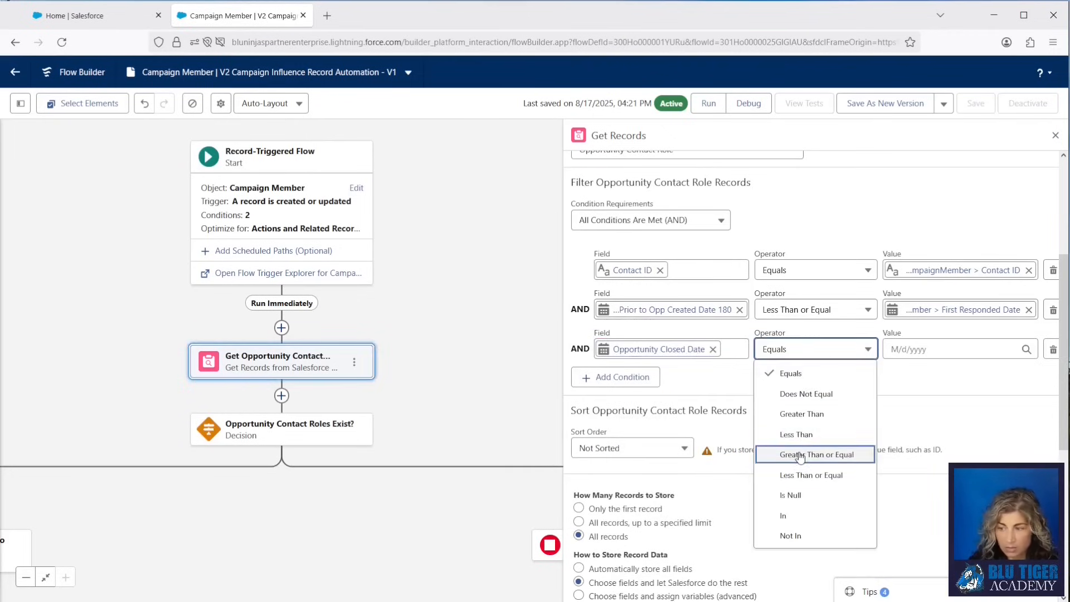
pyautogui.click(800, 455)
# Set the Opportunity Closed Date condition's value to the triggering Campaign Member's First Responded Date.
pyautogui.click(893, 352)
pyautogui.write('firs')
pyautogui.press('BackSpace')
pyautogui.press('BackSpace')
pyautogui.press('BackSpace')
pyautogui.press('BackSpace')
pyautogui.write('record')
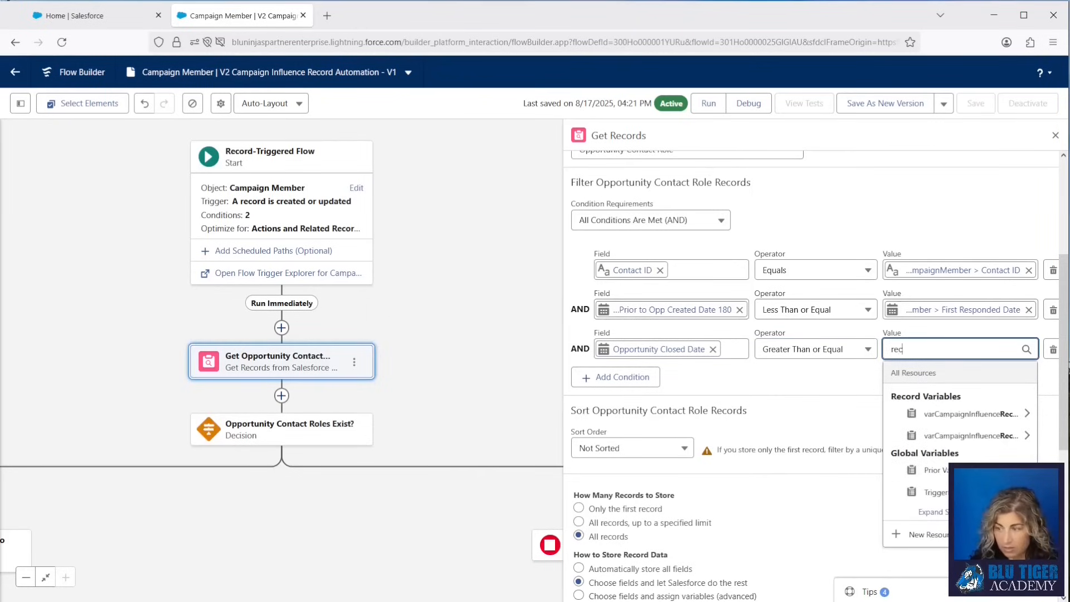
pyautogui.click(926, 492)
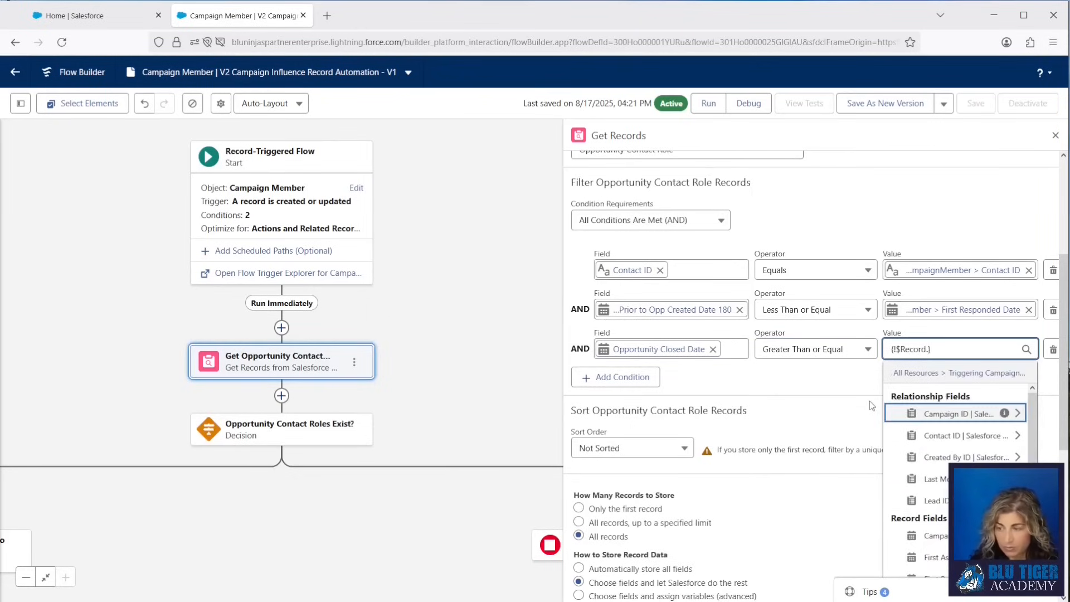
pyautogui.click(936, 537)
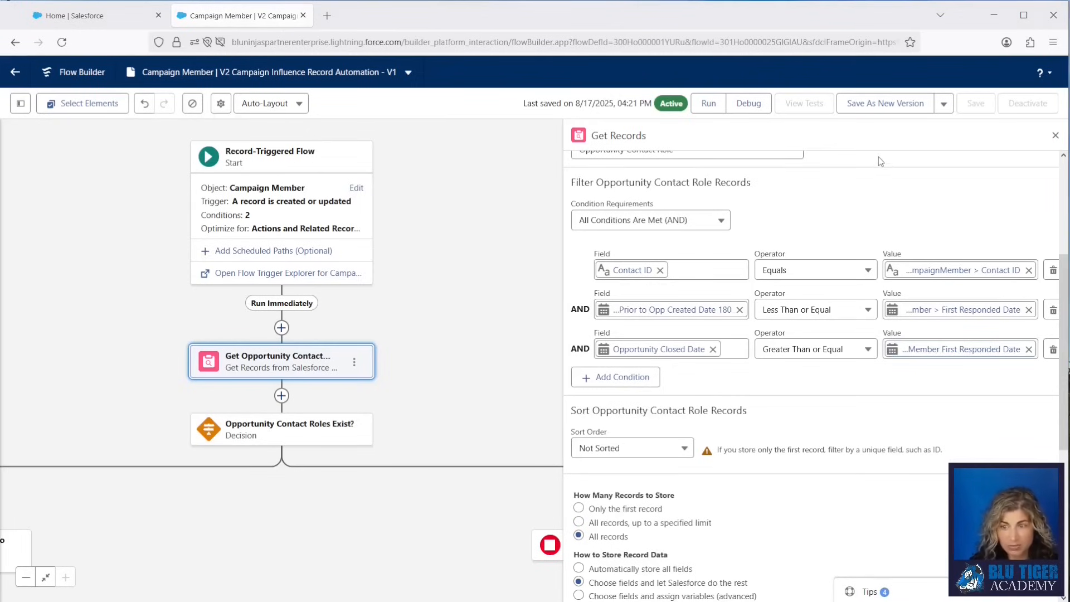
# Save the flow as a new version and activate it.
pyautogui.click(891, 104)
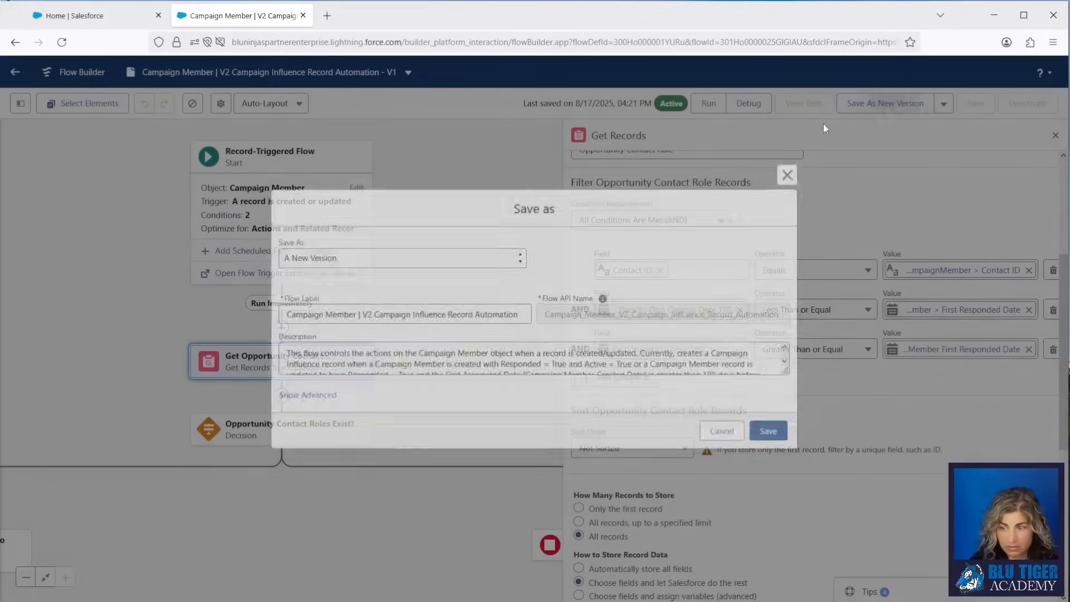
pyautogui.click(769, 433)
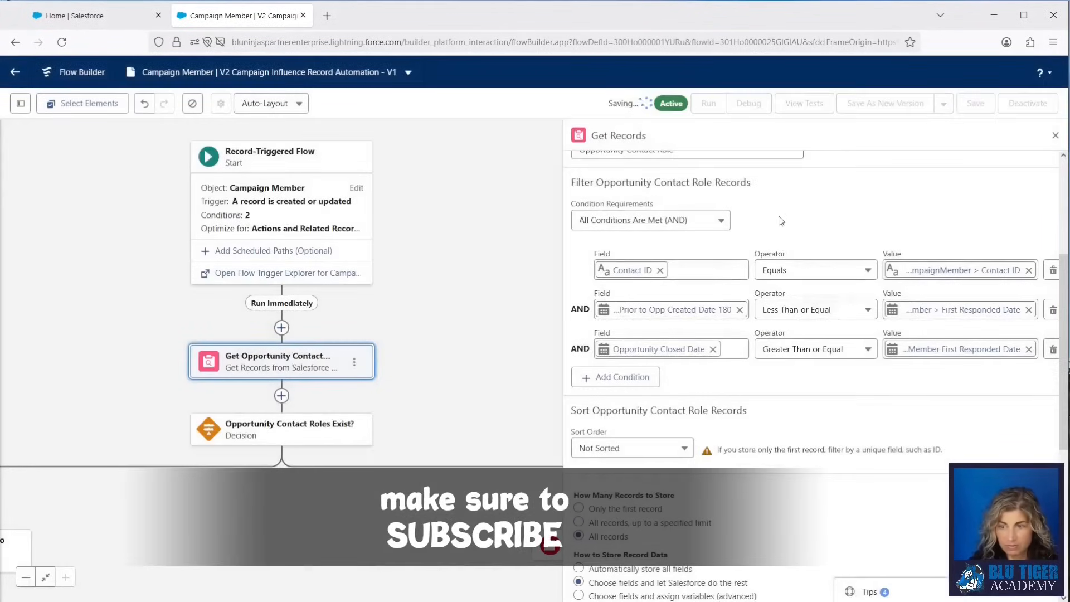
pyautogui.click(1029, 107)
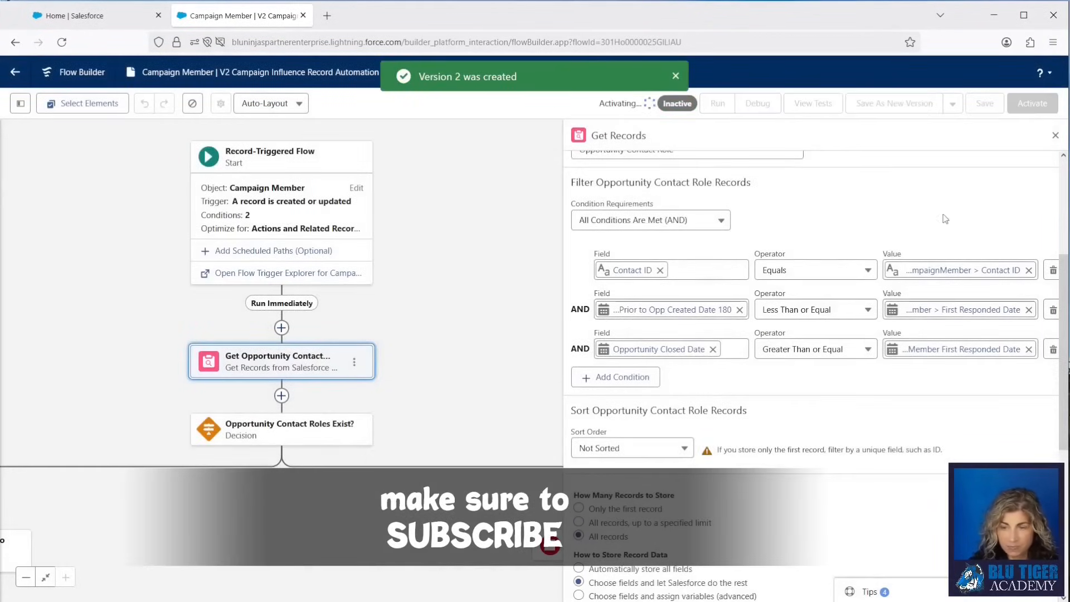
# Switch to Data Loader's export wizard, show all Salesforce objects and select the Campaign Influence object.
pyautogui.moveTo(0, 223); pyautogui.dragTo(353, 142)
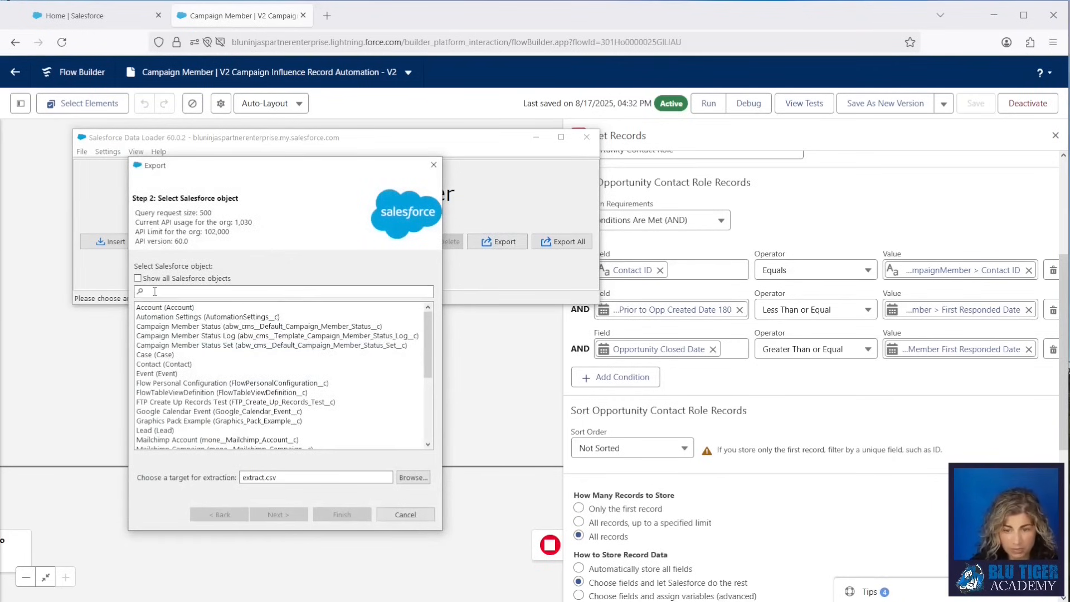
pyautogui.click(137, 278)
pyautogui.click(168, 292)
pyautogui.write('ca')
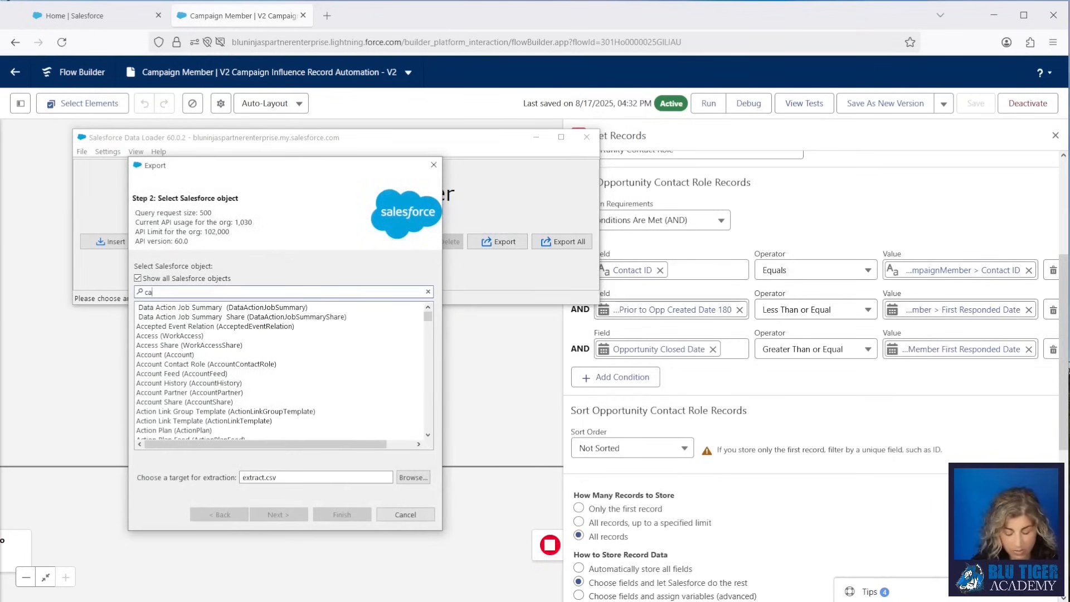
pyautogui.write('mpaign')
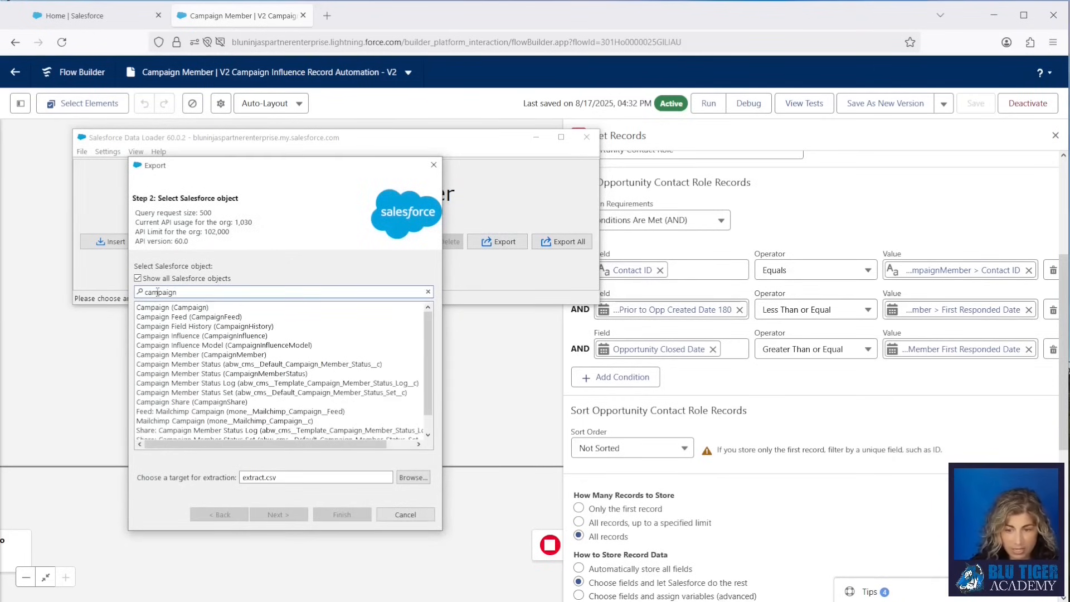
pyautogui.click(178, 336)
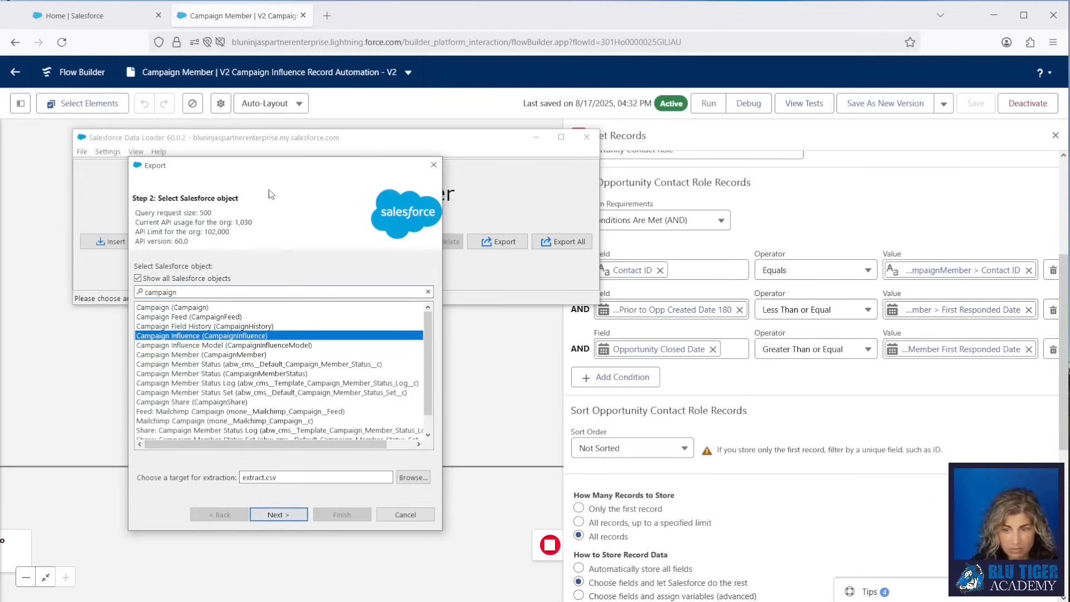
# Name the extraction file CampaignInfluenceCustomModelextract08172025, save it in the Blu Tiger Academy folder and continue to the query.
pyautogui.moveTo(266, 165); pyautogui.dragTo(259, 81)
pyautogui.click(238, 394)
pyautogui.write('CampaignInfluenceCustomModel')
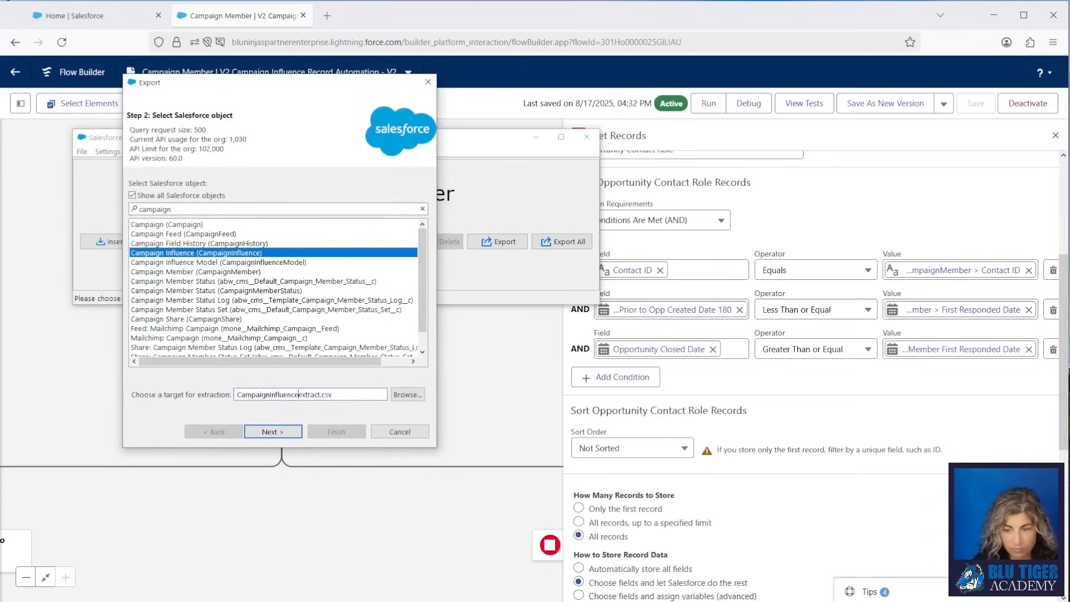
pyautogui.write('08172025')
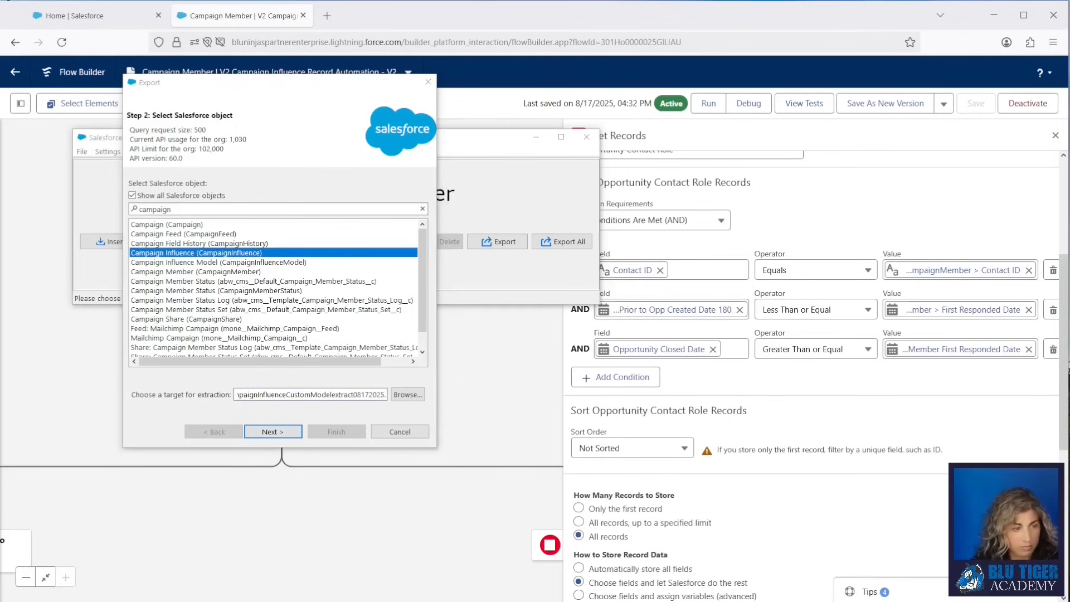
pyautogui.click(289, 431)
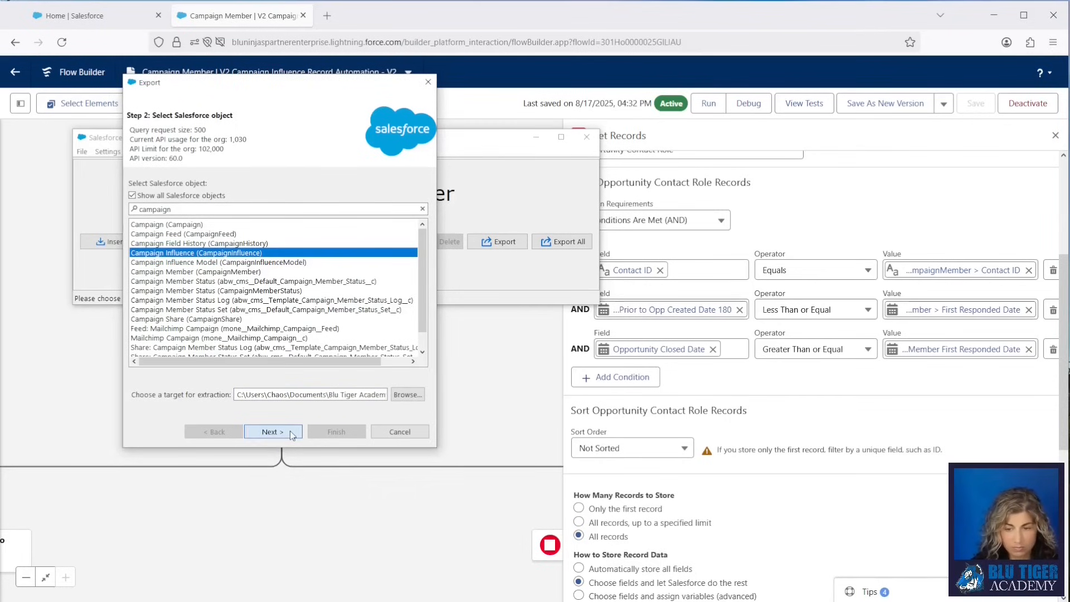
# Include all Campaign Influence fields in the query except IsDeleted, LastModifiedById and LastModifiedDate, with no where clause.
pyautogui.click(166, 393)
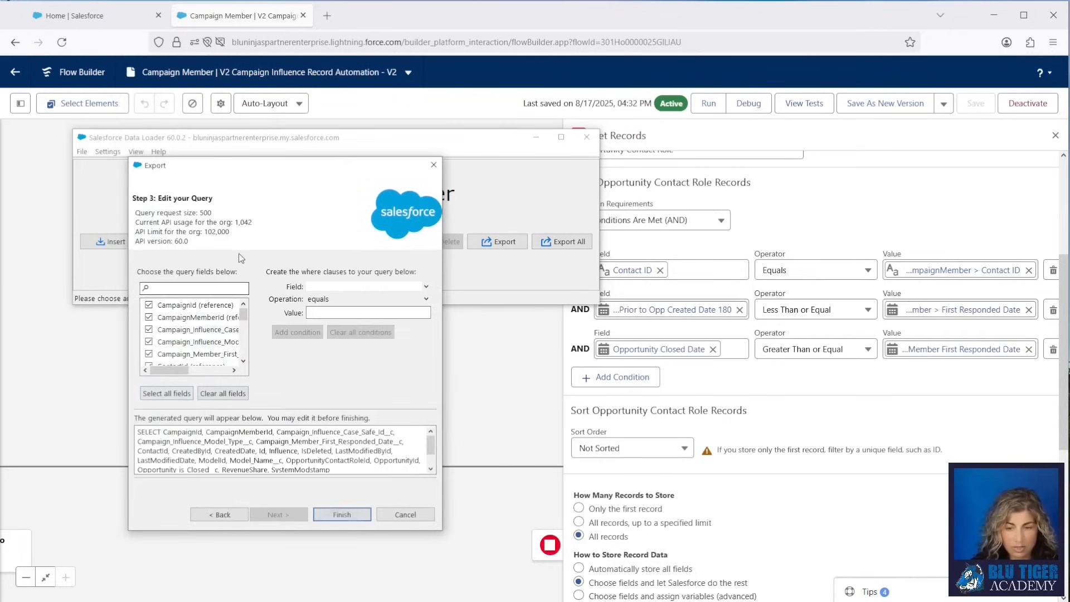
pyautogui.moveTo(247, 175); pyautogui.dragTo(206, 94)
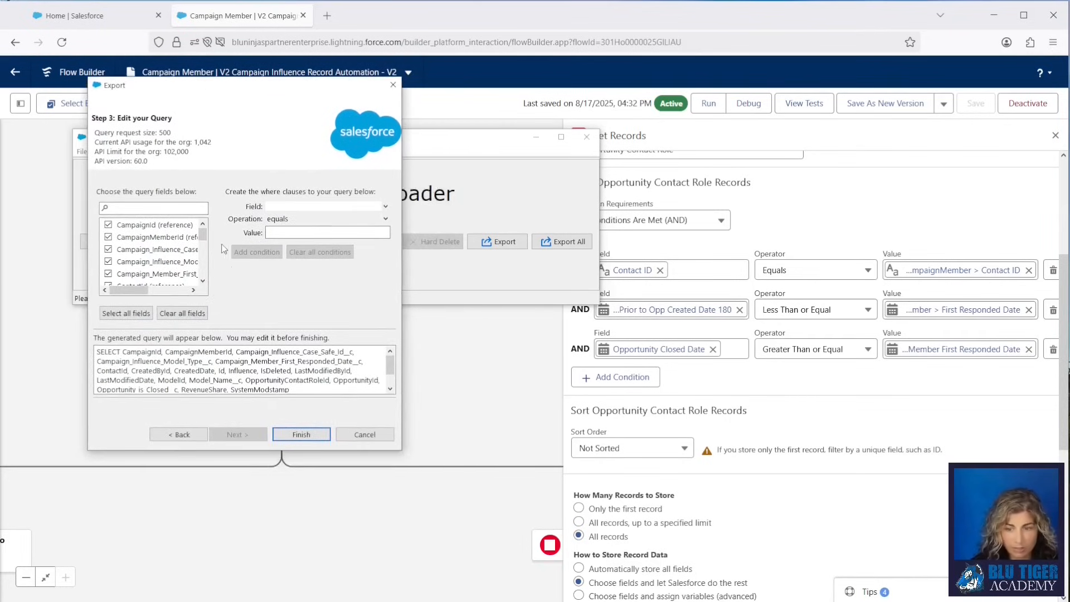
pyautogui.moveTo(199, 235); pyautogui.dragTo(204, 258)
pyautogui.click(109, 250)
pyautogui.click(108, 237)
pyautogui.click(108, 225)
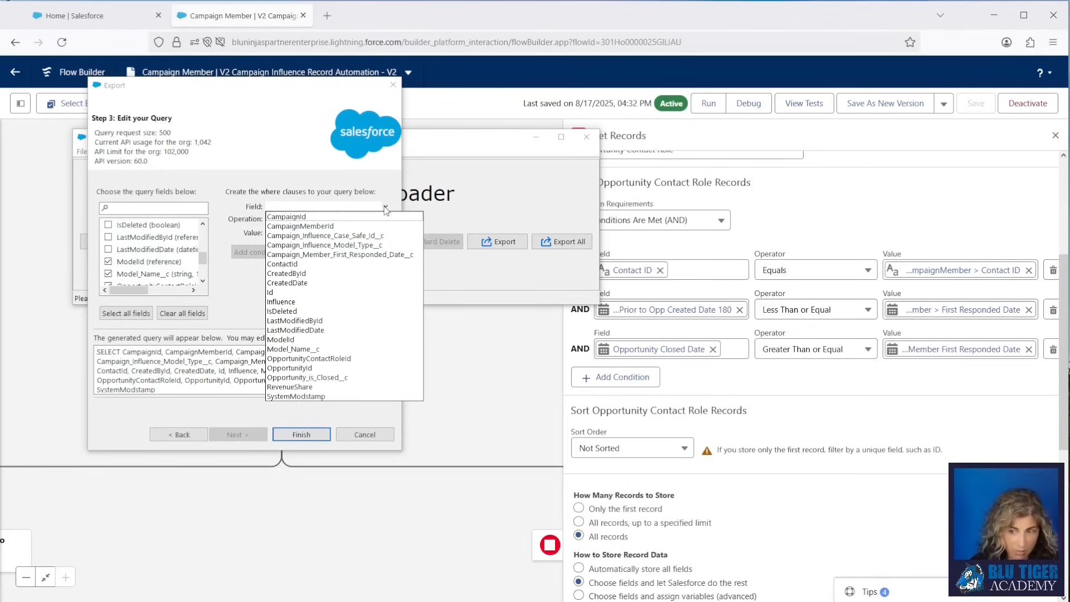
pyautogui.click(245, 284)
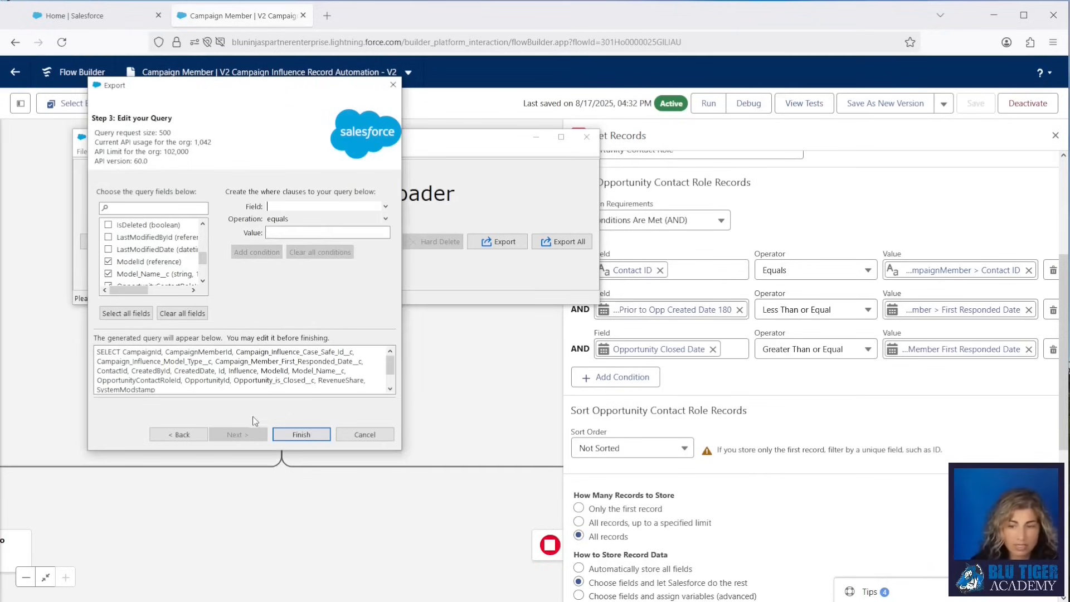
# Run the Campaign Influence extraction and close its completion dialog.
pyautogui.click(294, 435)
pyautogui.click(743, 438)
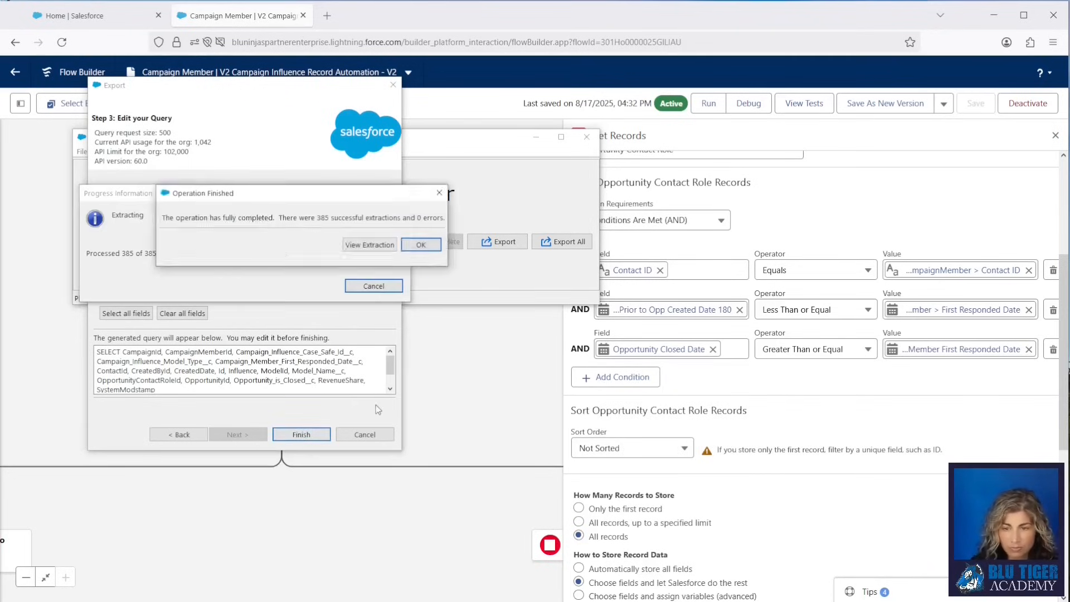
pyautogui.click(421, 245)
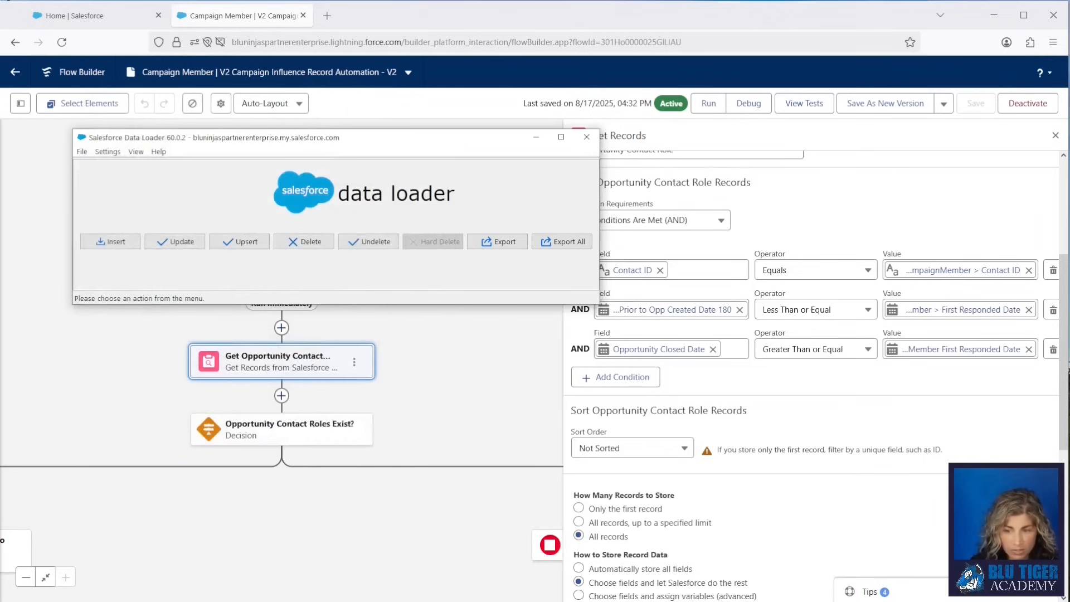
# Start a delete operation on the Campaign Influence object, using the exported Campaign Influence CSV as the input file.
pyautogui.click(297, 243)
pyautogui.write('campa')
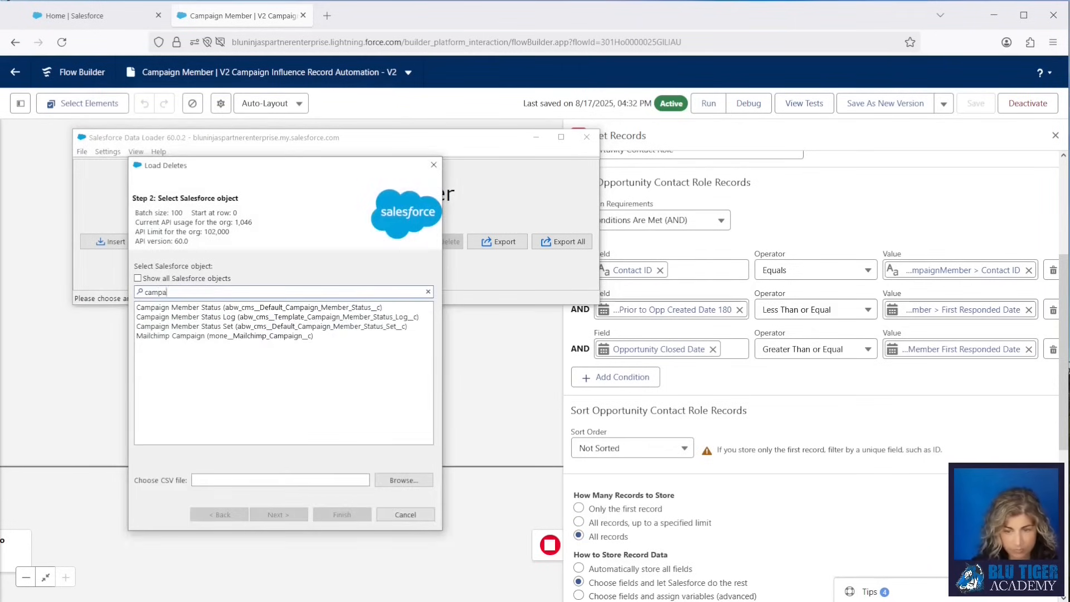
pyautogui.click(138, 278)
pyautogui.click(202, 326)
pyautogui.click(404, 480)
pyautogui.click(278, 515)
pyautogui.click(412, 350)
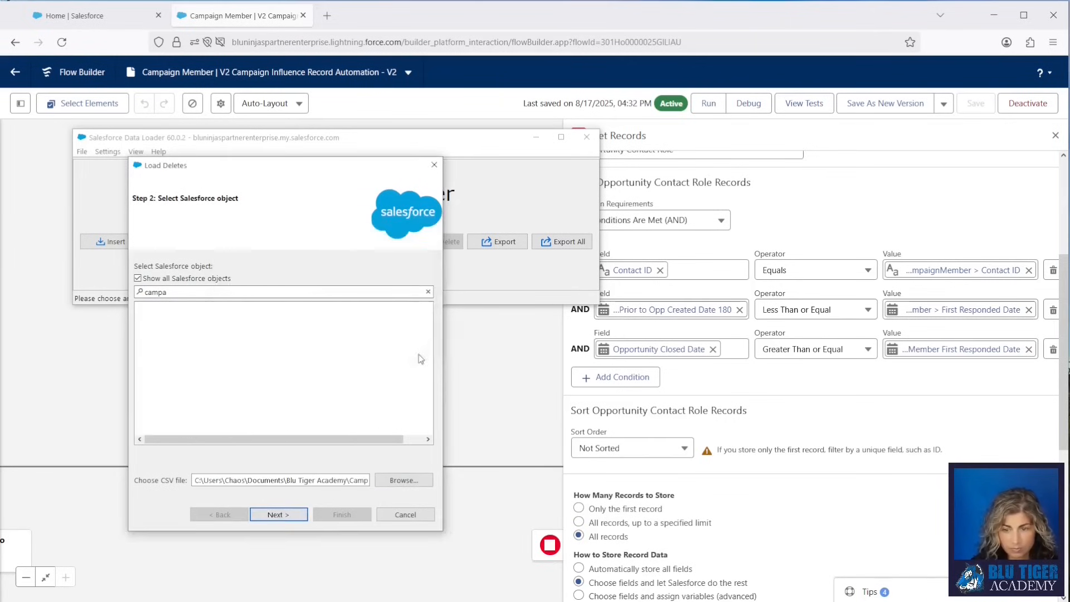
# Create a field mapping by auto-matching the CSV's ID column to the Salesforce Id field.
pyautogui.click(261, 269)
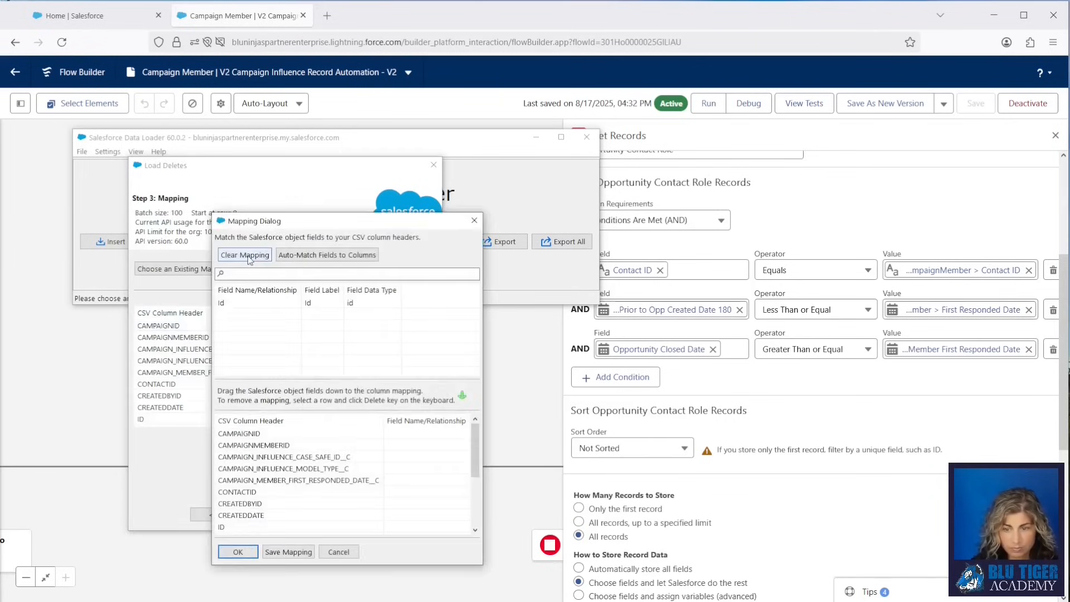
pyautogui.click(300, 255)
pyautogui.click(238, 552)
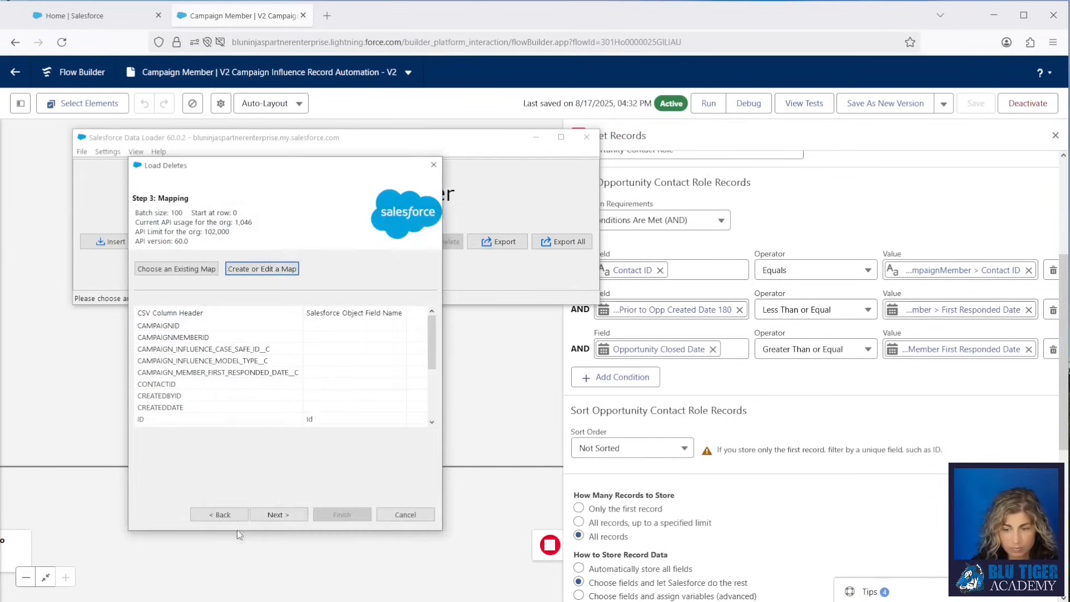
pyautogui.click(277, 514)
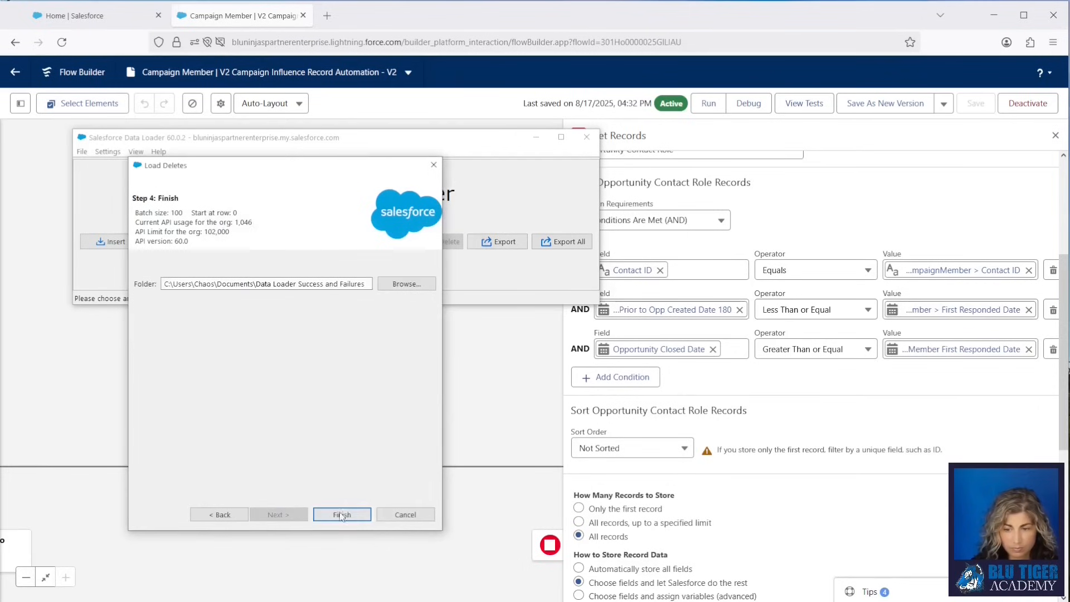
# Run the deletion of the Campaign Influence records, saving results in the Data Loader Success and Failures folder.
pyautogui.click(341, 515)
pyautogui.moveTo(699, 372); pyautogui.dragTo(322, 265)
pyautogui.click(370, 334)
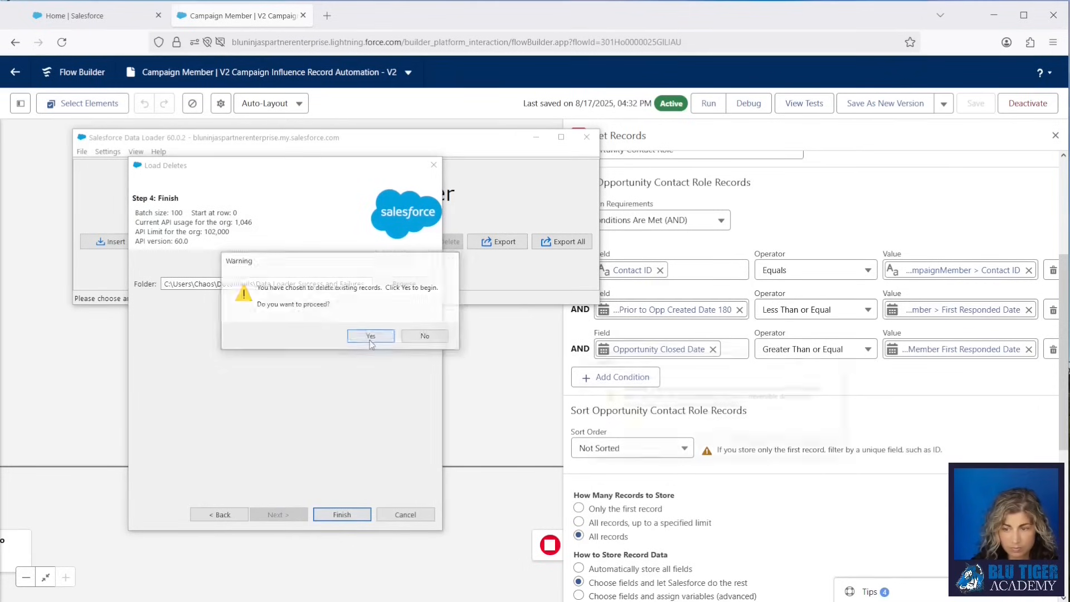
pyautogui.moveTo(680, 361); pyautogui.dragTo(271, 317)
pyautogui.click(335, 399)
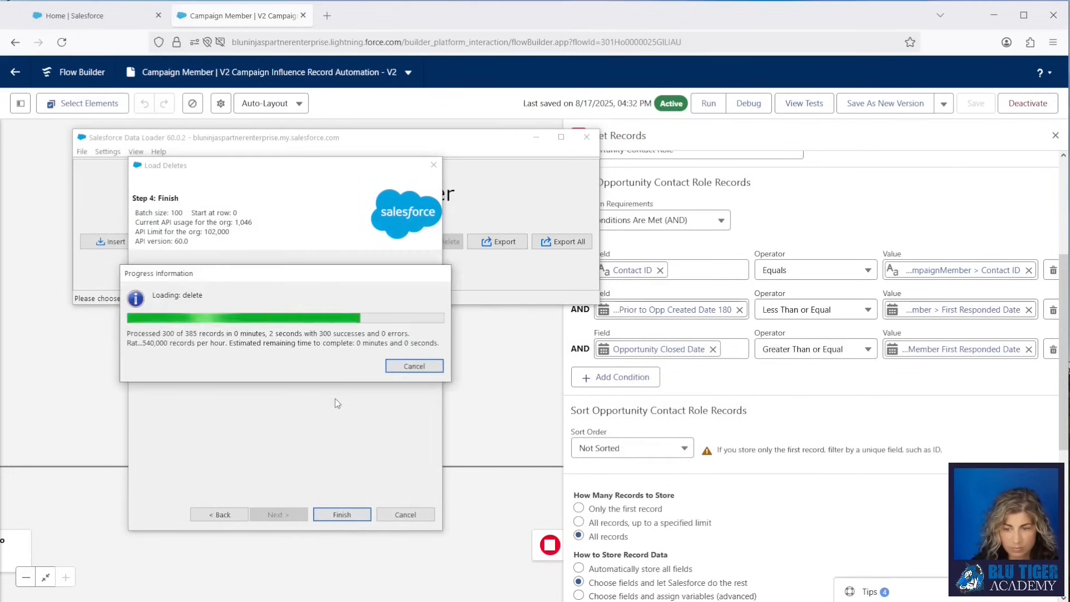
pyautogui.click(409, 245)
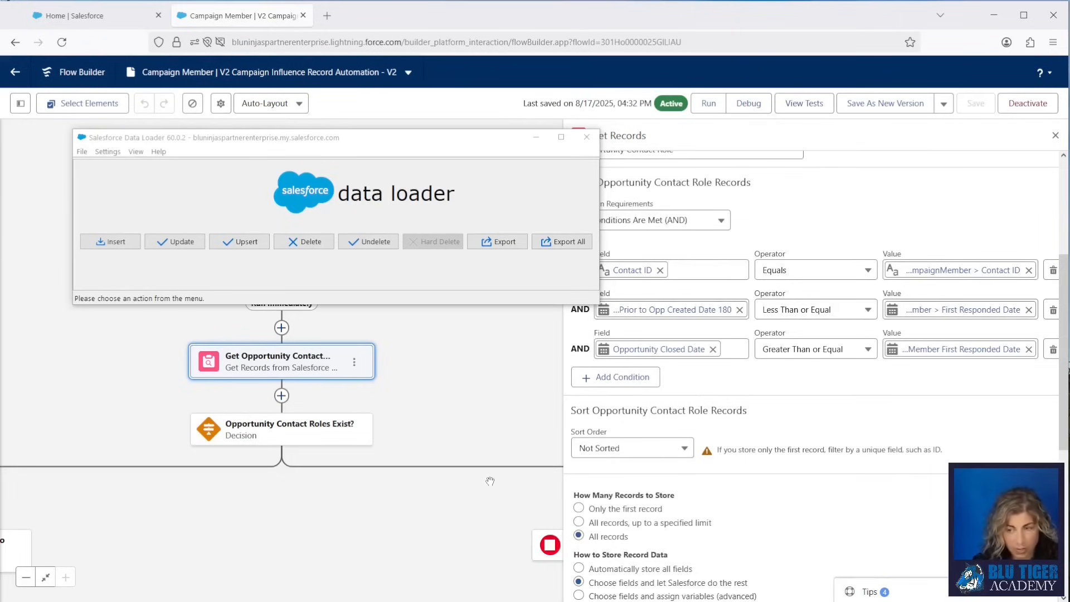
# Start a new export with all Salesforce objects shown and select the Campaign Member object.
pyautogui.click(487, 243)
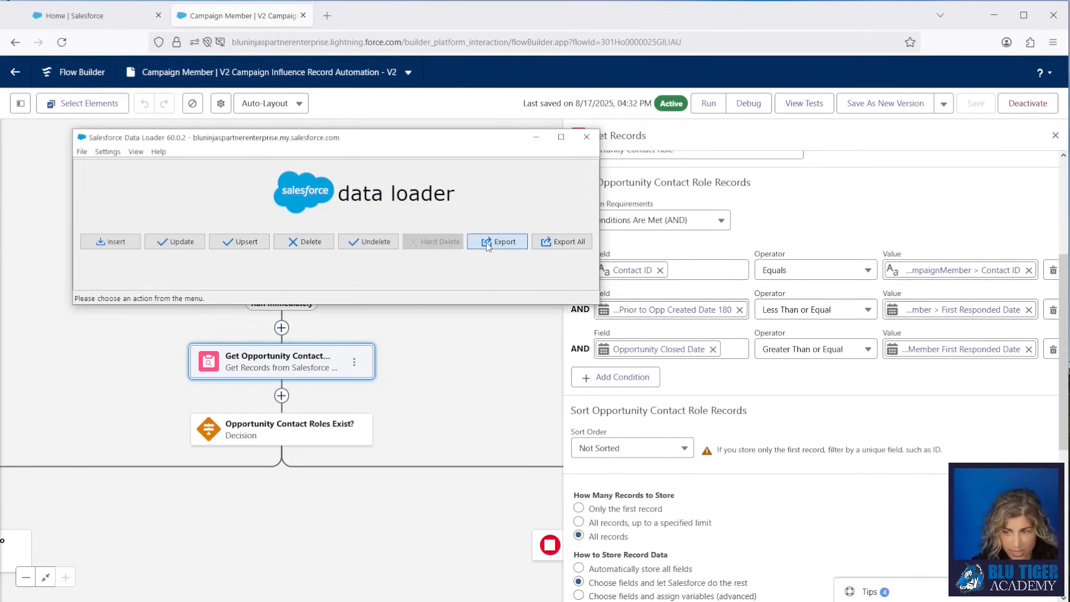
pyautogui.click(178, 292)
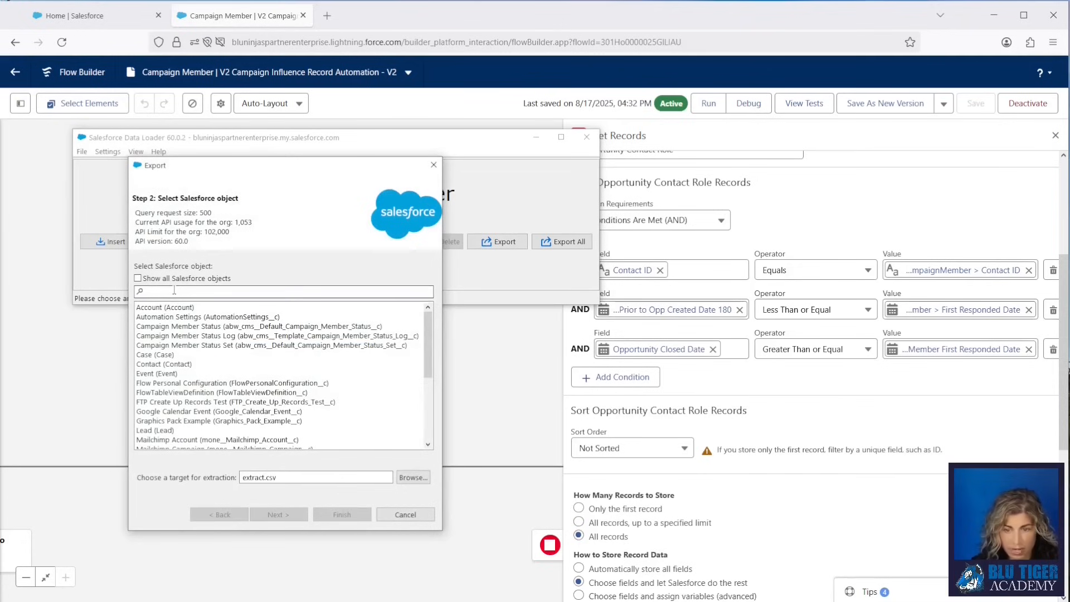
pyautogui.write('campaign')
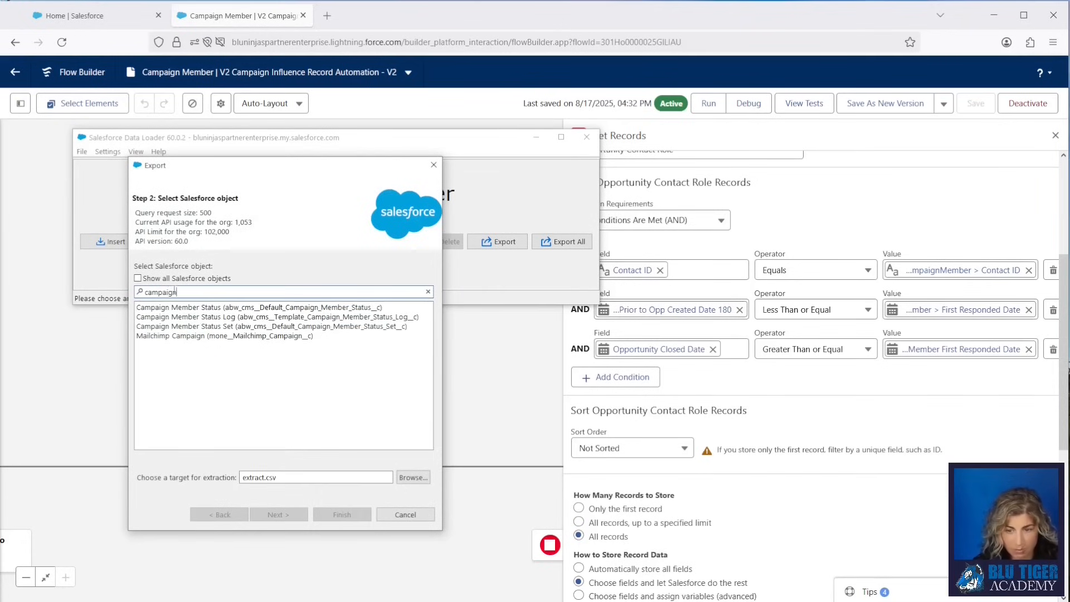
pyautogui.click(138, 278)
pyautogui.click(200, 355)
# Prefix the extraction file name with CampaignMemberHasResponded, save it in the Blu Tiger Academy folder and continue to the query.
pyautogui.click(243, 477)
pyautogui.write('CampaignMemberHasResponded')
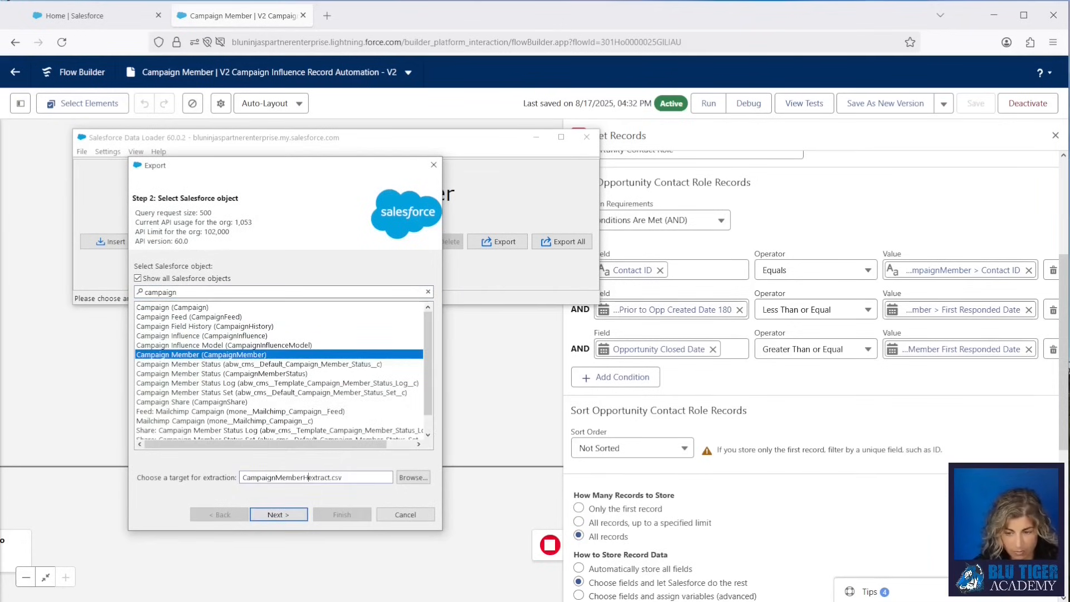
pyautogui.click(414, 478)
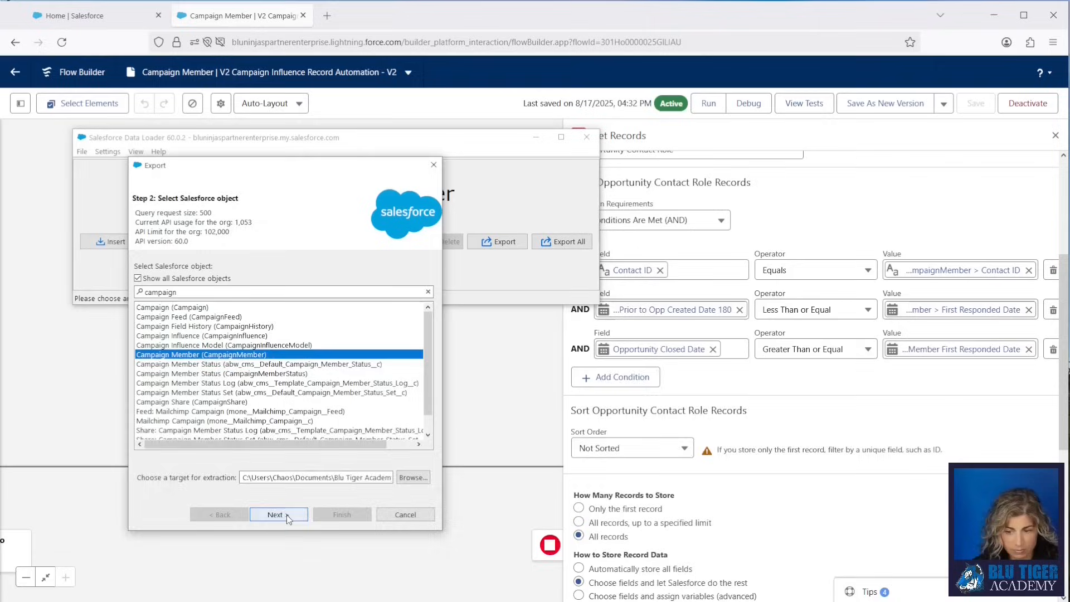
pyautogui.click(278, 515)
pyautogui.press('Return')
# Add the Id, HasResponded, FirstRespondedDate and Status fields to the Campaign Member query.
pyautogui.write('id')
pyautogui.click(149, 342)
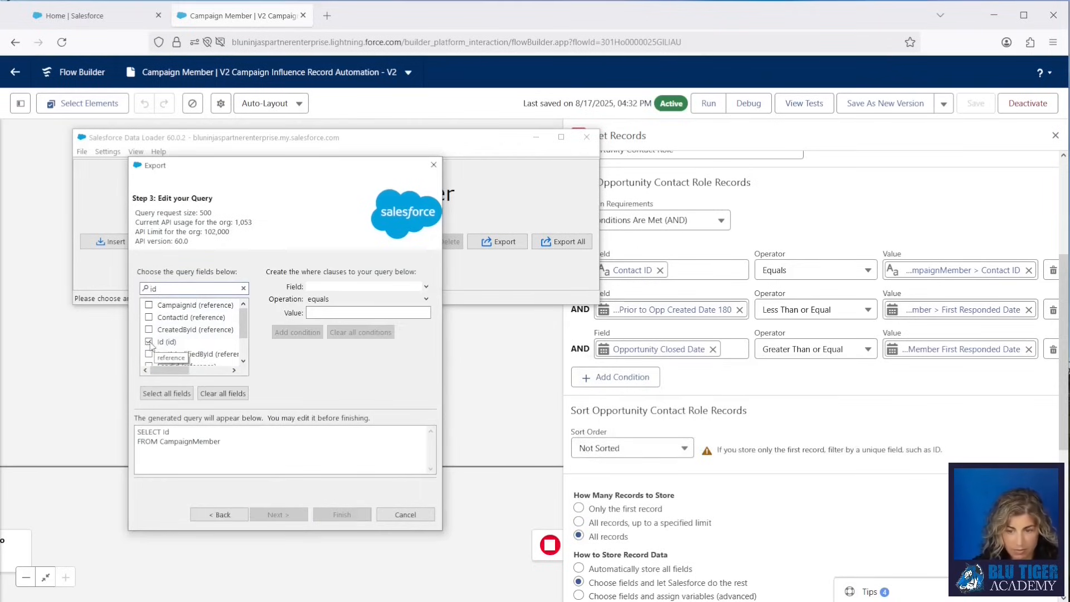
pyautogui.moveTo(159, 290); pyautogui.dragTo(93, 282)
pyautogui.write('has')
pyautogui.click(150, 330)
pyautogui.moveTo(167, 289); pyautogui.dragTo(79, 290)
pyautogui.write('resp')
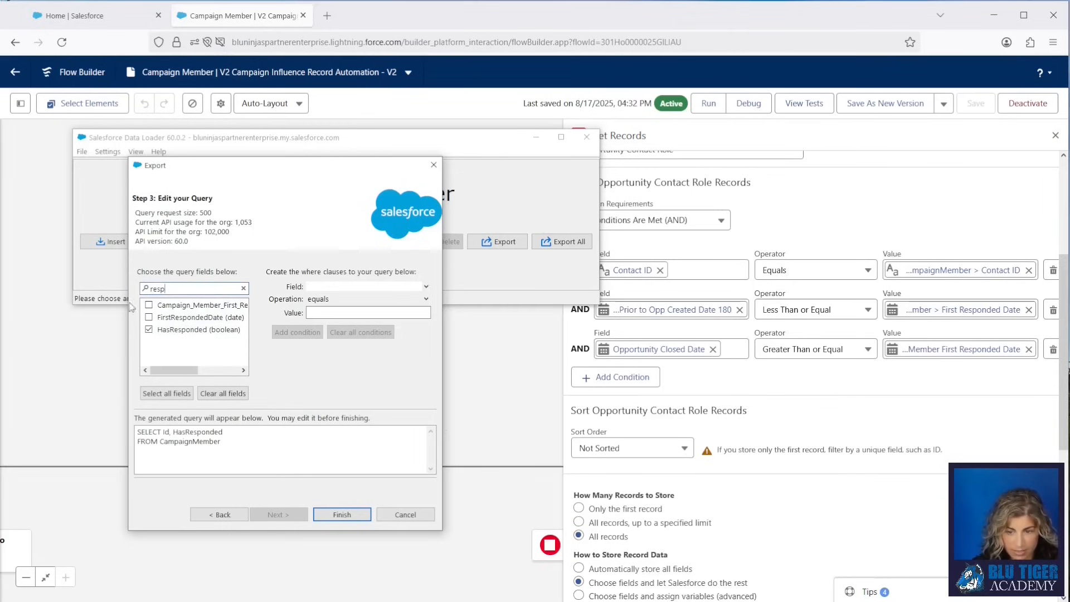
pyautogui.click(149, 318)
pyautogui.moveTo(183, 287); pyautogui.dragTo(103, 292)
pyautogui.write('status')
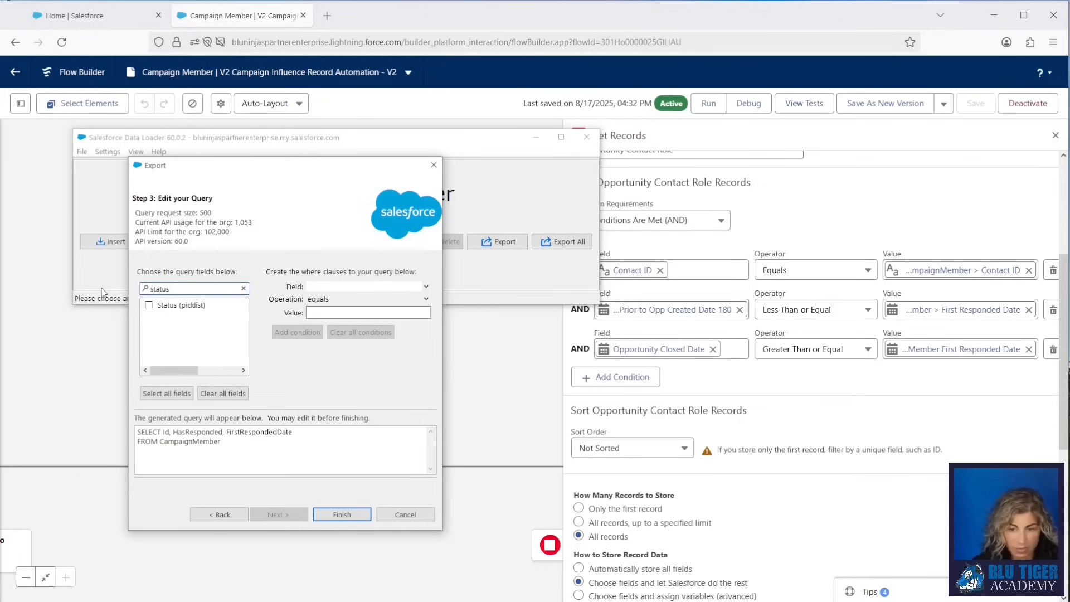
pyautogui.click(149, 305)
# Add a where condition to the query for HasResponded equals true.
pyautogui.click(357, 288)
pyautogui.write('hasresp')
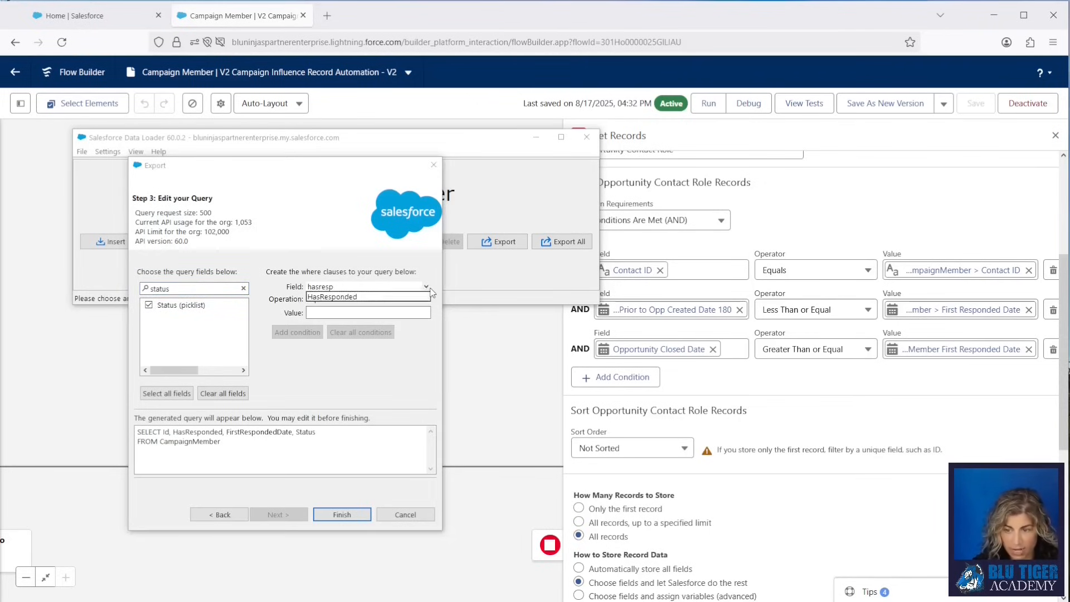
pyautogui.click(362, 299)
pyautogui.click(365, 313)
pyautogui.write('true')
pyautogui.click(298, 333)
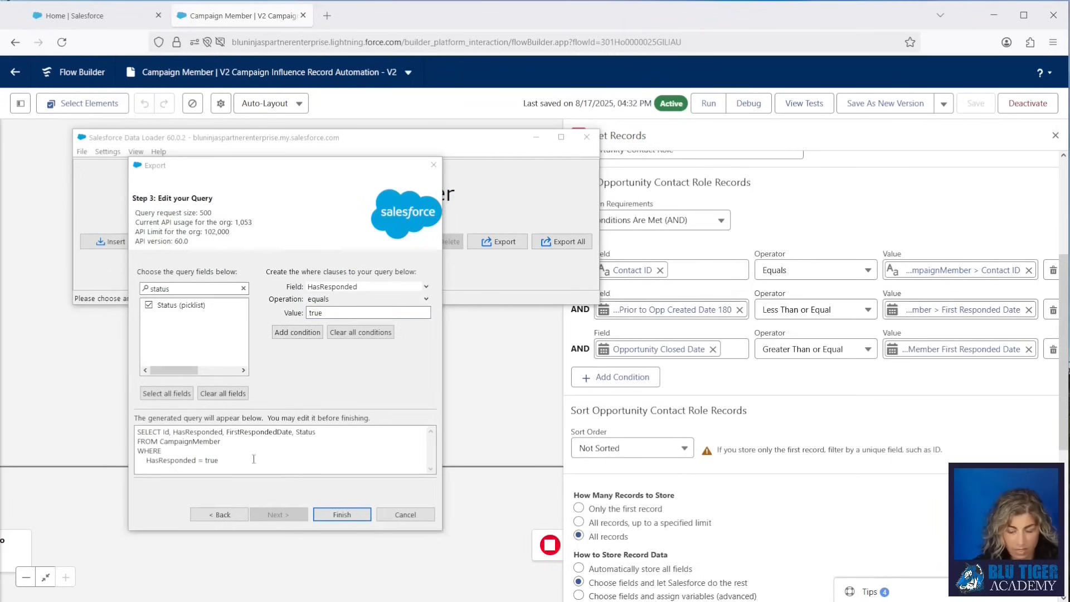
# Append ORDER BY FirstRespondedDate ASC to the end of the generated query and start the extraction.
pyautogui.click(237, 469)
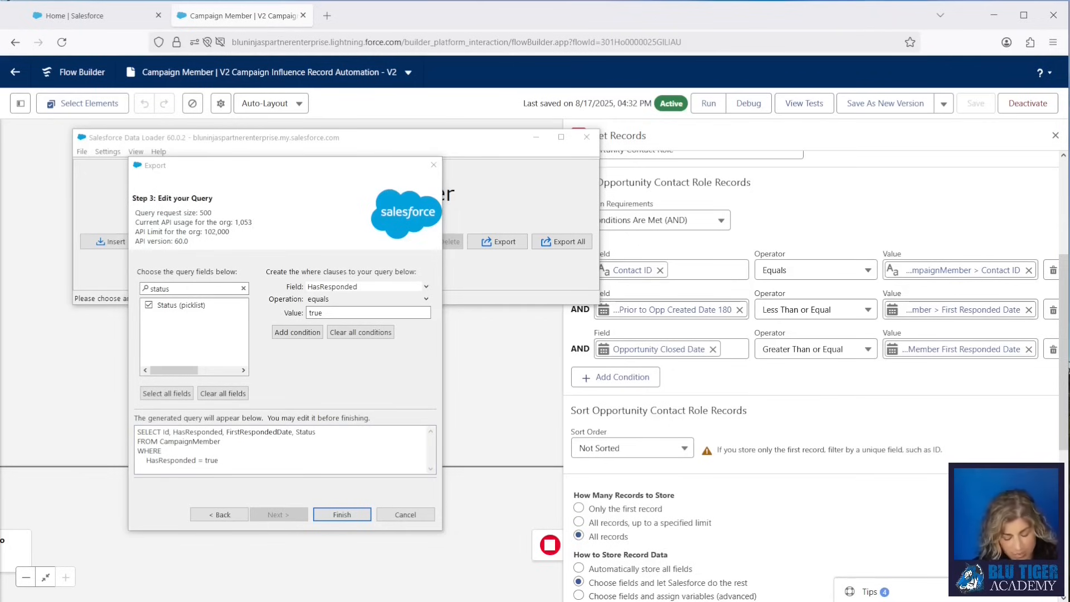
pyautogui.click(243, 468)
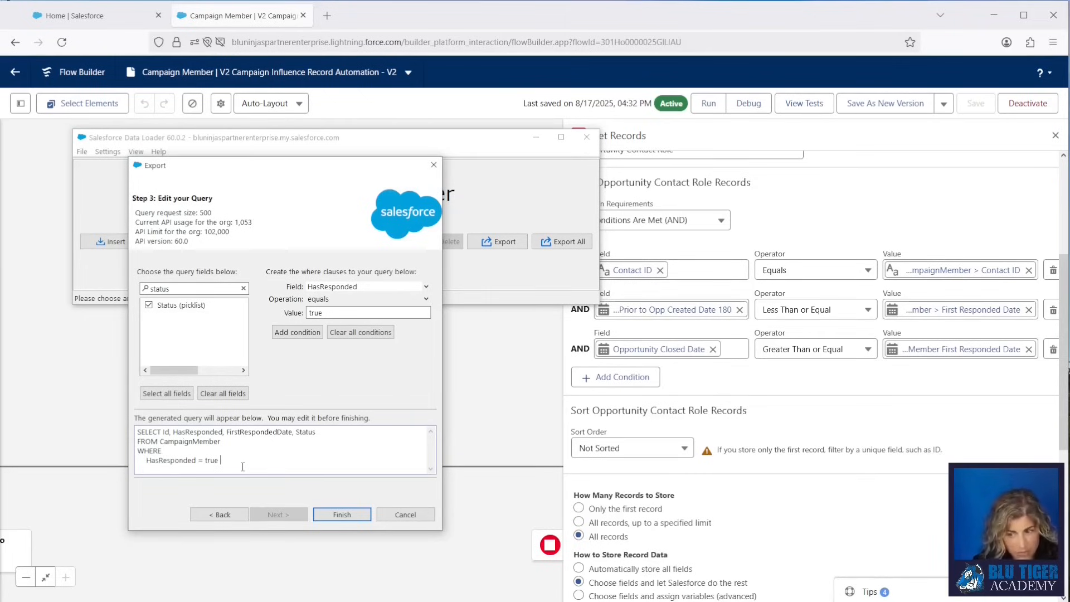
pyautogui.write('ORDER BY FirstRespondedDate ASC')
pyautogui.moveTo(221, 460); pyautogui.dragTo(348, 461)
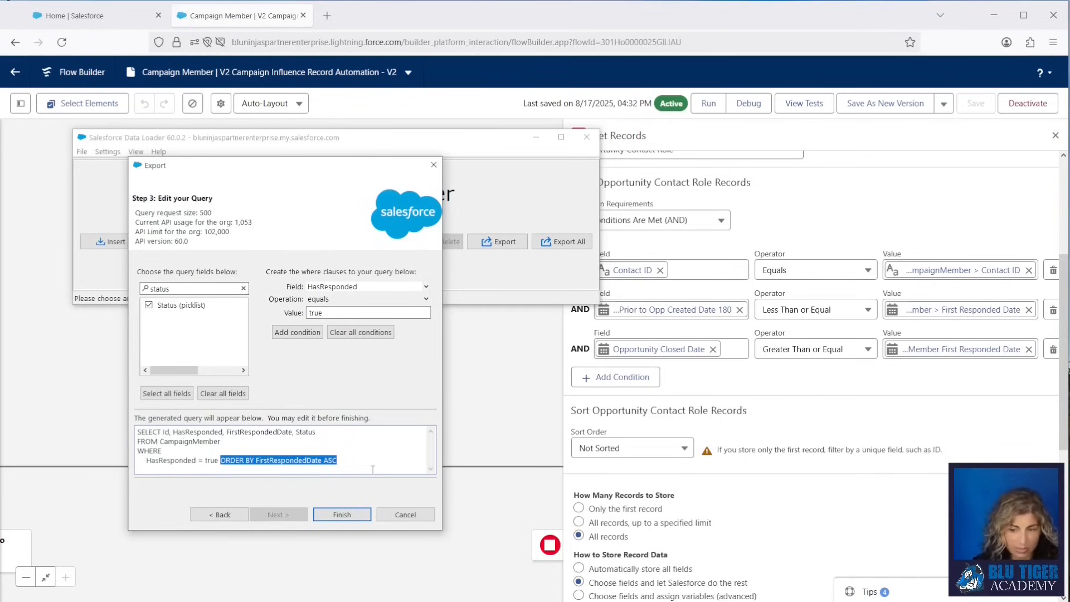
pyautogui.click(352, 514)
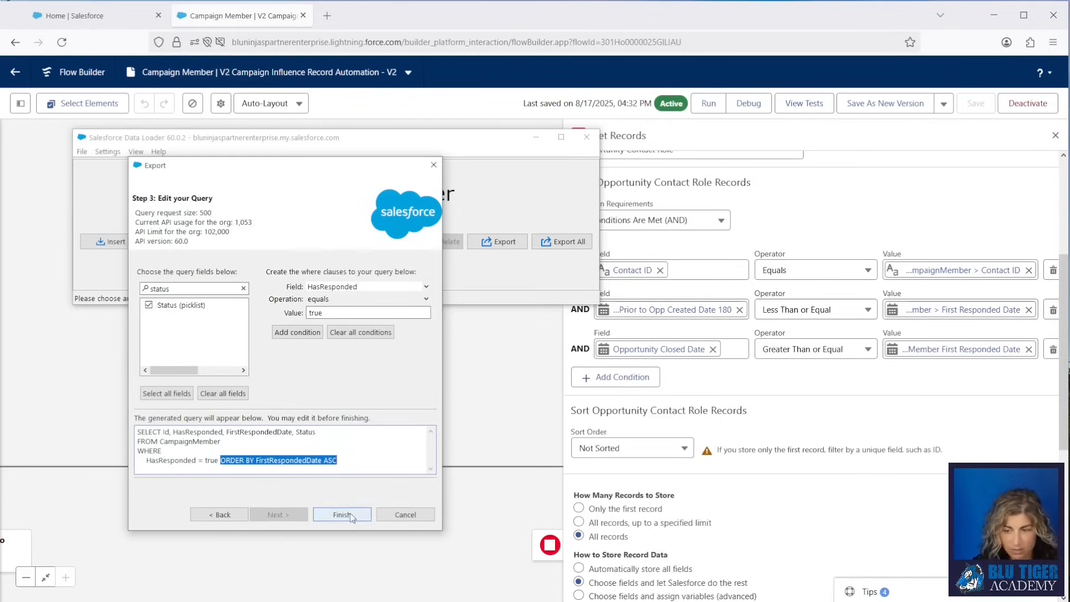
# Confirm the extraction, review the extracted Campaign Member rows and close the results.
pyautogui.click(741, 439)
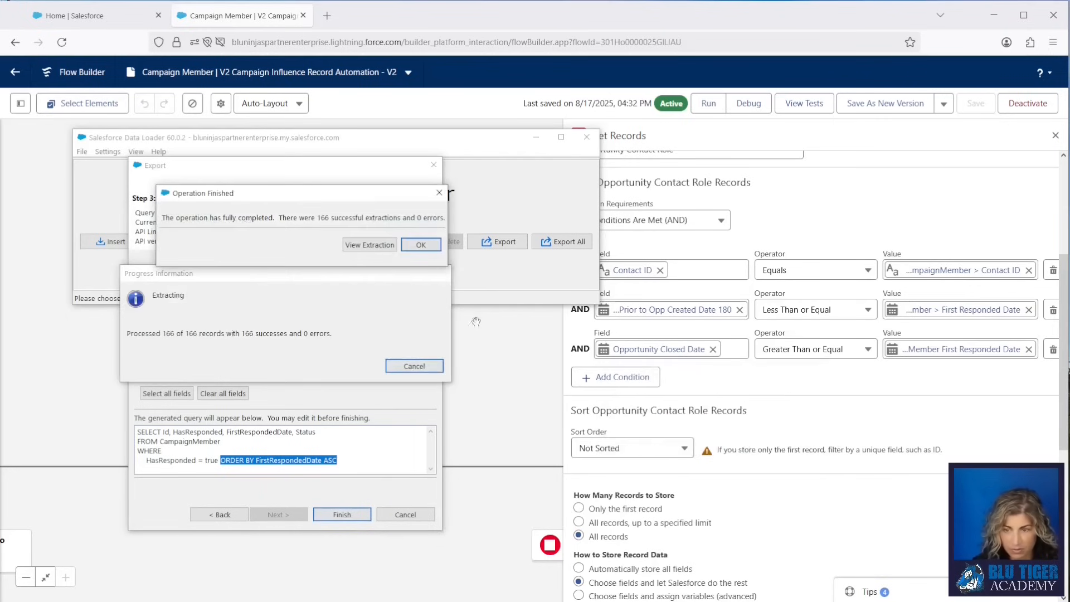
pyautogui.click(370, 246)
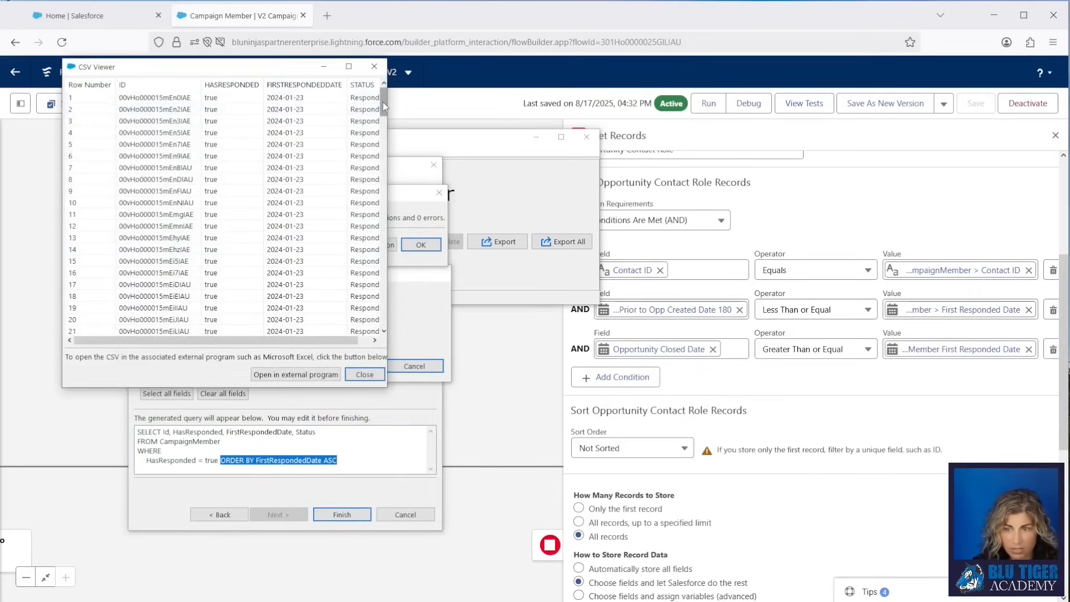
pyautogui.moveTo(383, 106)
pyautogui.mouseDown()
pyautogui.moveTo(390, 315)
pyautogui.moveTo(384, 103)
pyautogui.mouseUp()
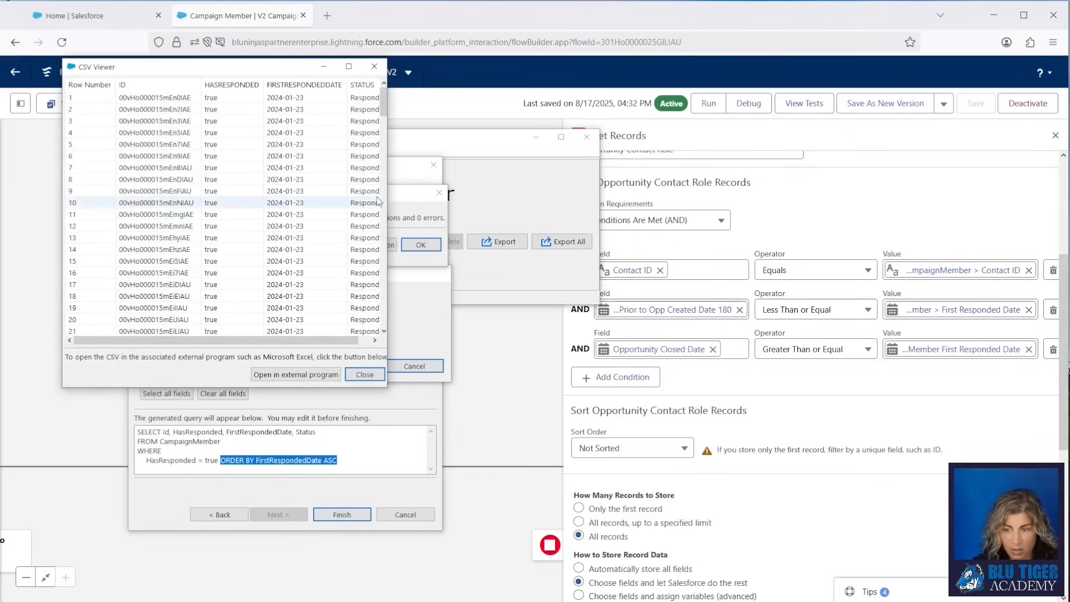
pyautogui.click(365, 374)
pyautogui.click(420, 244)
# Set the Data Loader batch size to 1 and save the settings.
pyautogui.click(108, 152)
pyautogui.click(123, 165)
pyautogui.doubleClick(406, 276)
pyautogui.write('1')
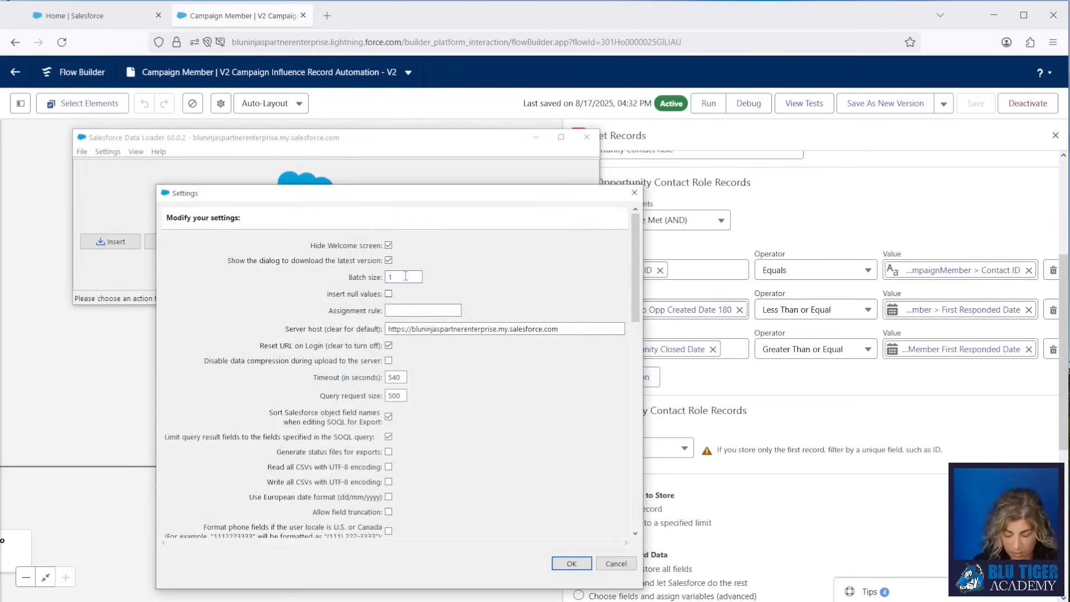
pyautogui.press('Return')
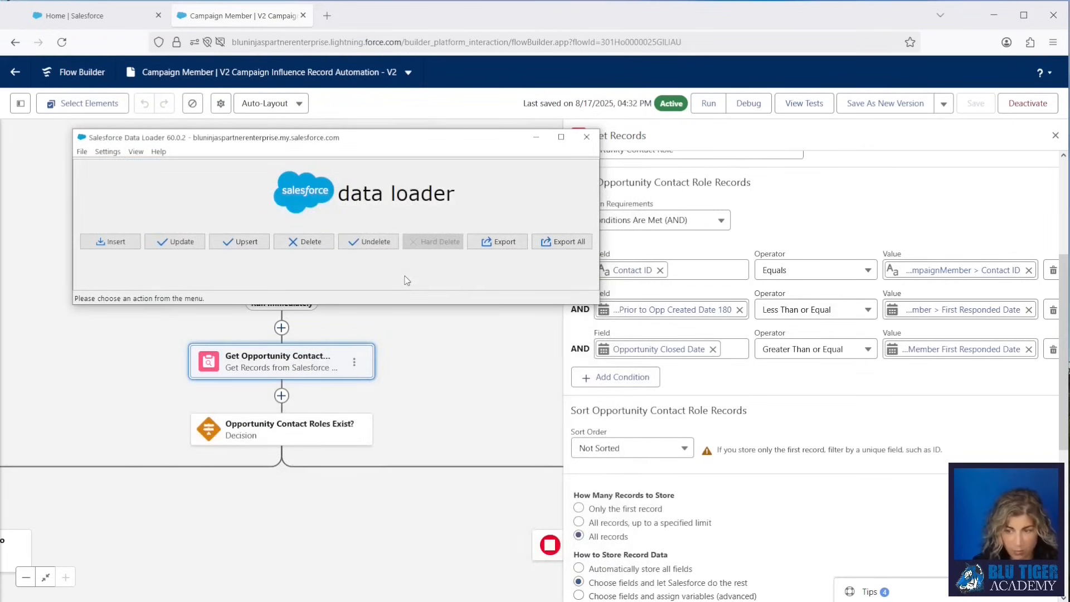
pyautogui.moveTo(381, 141); pyautogui.dragTo(359, 140)
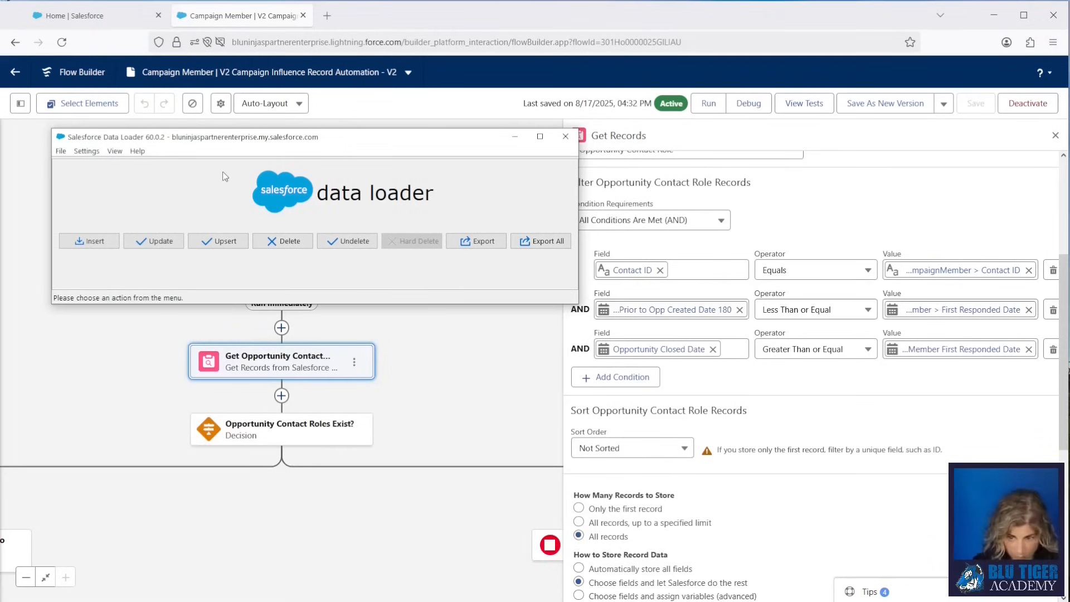
# Set up an update of the Campaign Member object using the exported CSV of responded members from the Blu Tiger Academy folder.
pyautogui.click(161, 242)
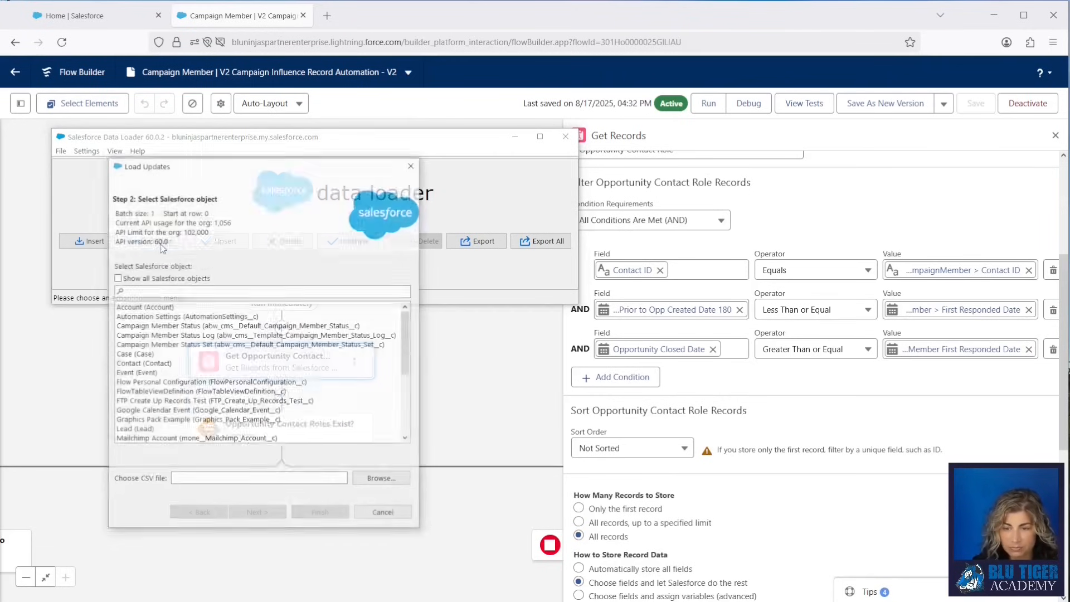
pyautogui.click(116, 278)
pyautogui.click(152, 292)
pyautogui.write('campaig')
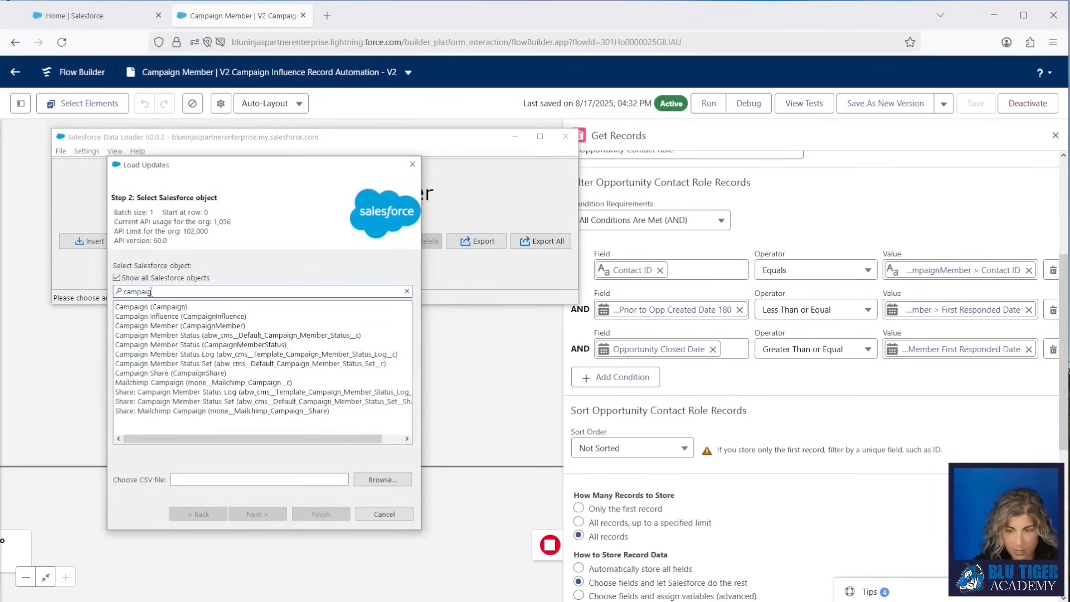
pyautogui.click(173, 326)
pyautogui.click(385, 480)
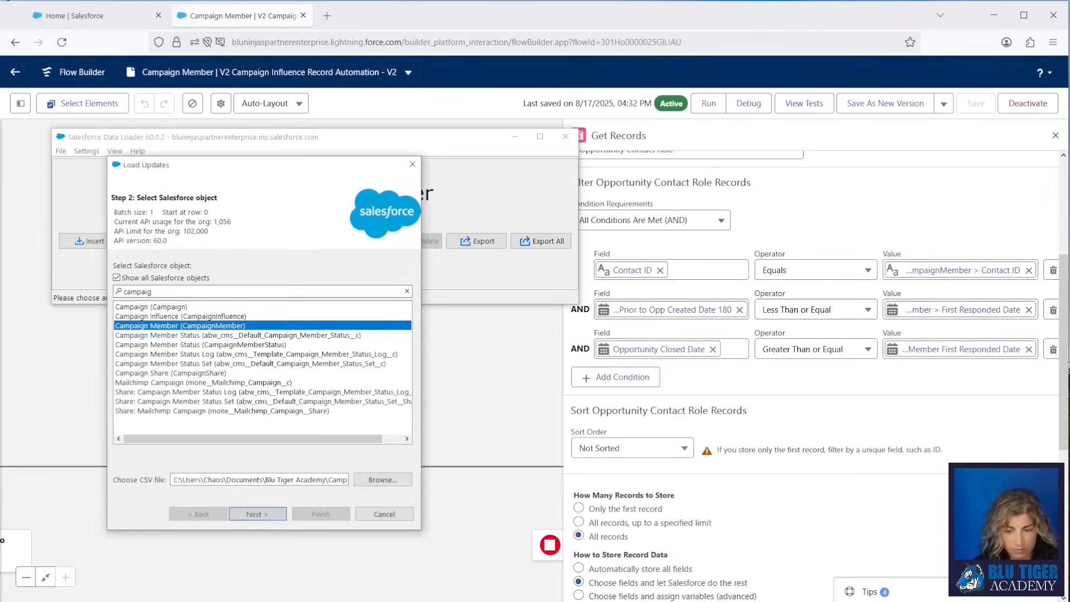
pyautogui.click(257, 514)
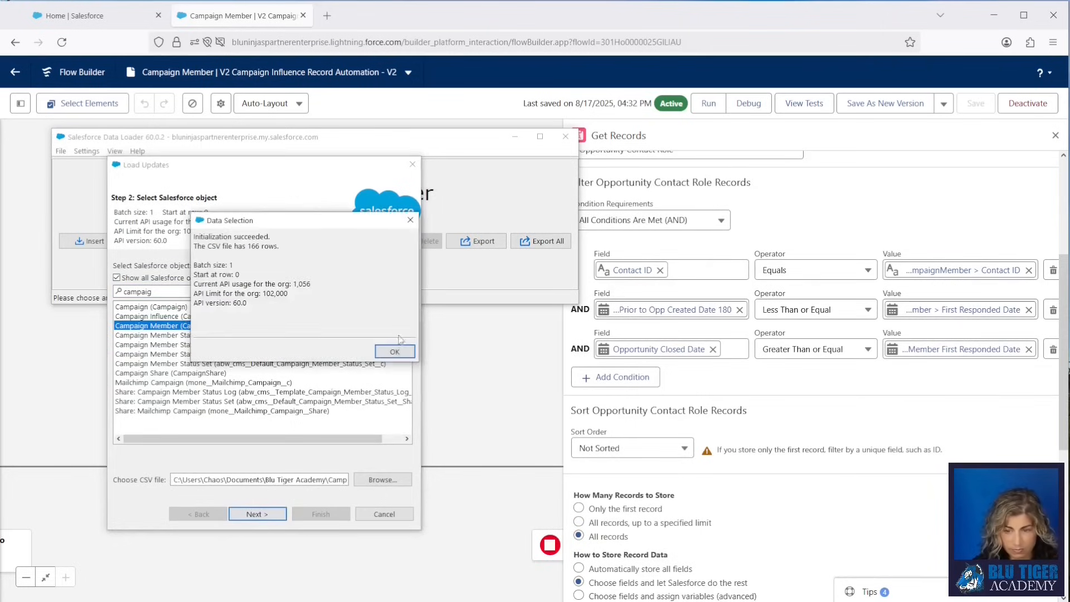
pyautogui.click(395, 352)
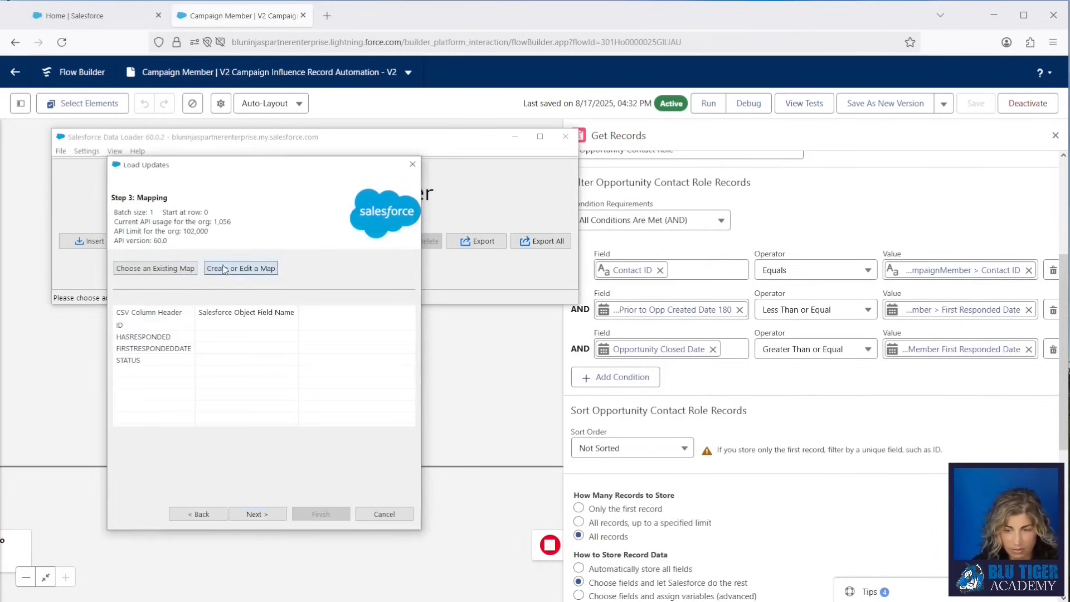
# Create a field map that matches only the CSV's ID column to the Id field.
pyautogui.click(224, 269)
pyautogui.moveTo(236, 303); pyautogui.dragTo(297, 433)
pyautogui.click(216, 551)
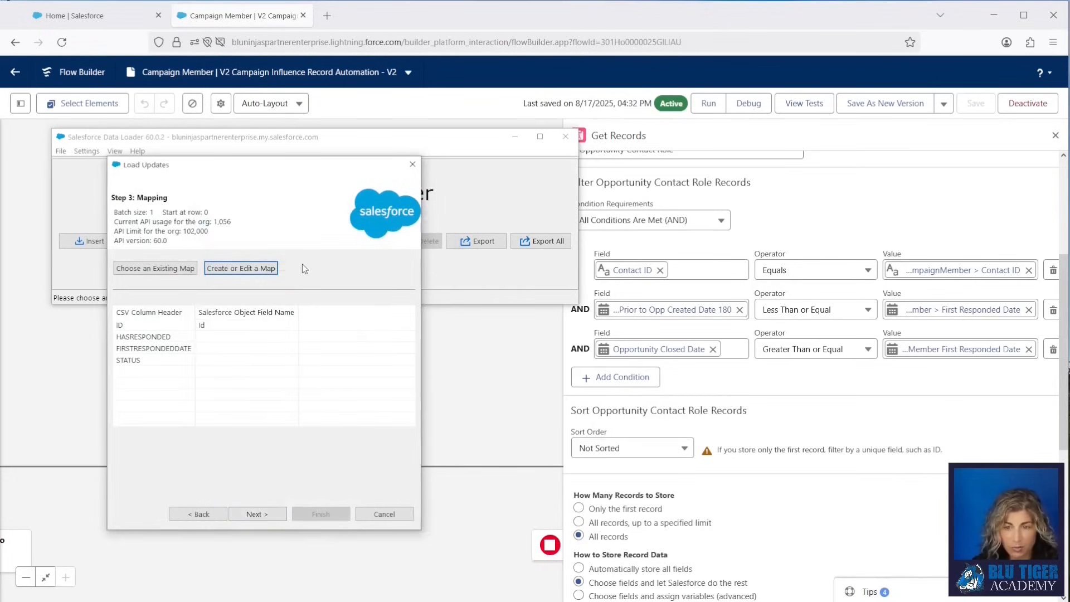
# Open the Campaign Influence Check Updates report in Salesforce and examine its report type and filters.
pyautogui.click(106, 17)
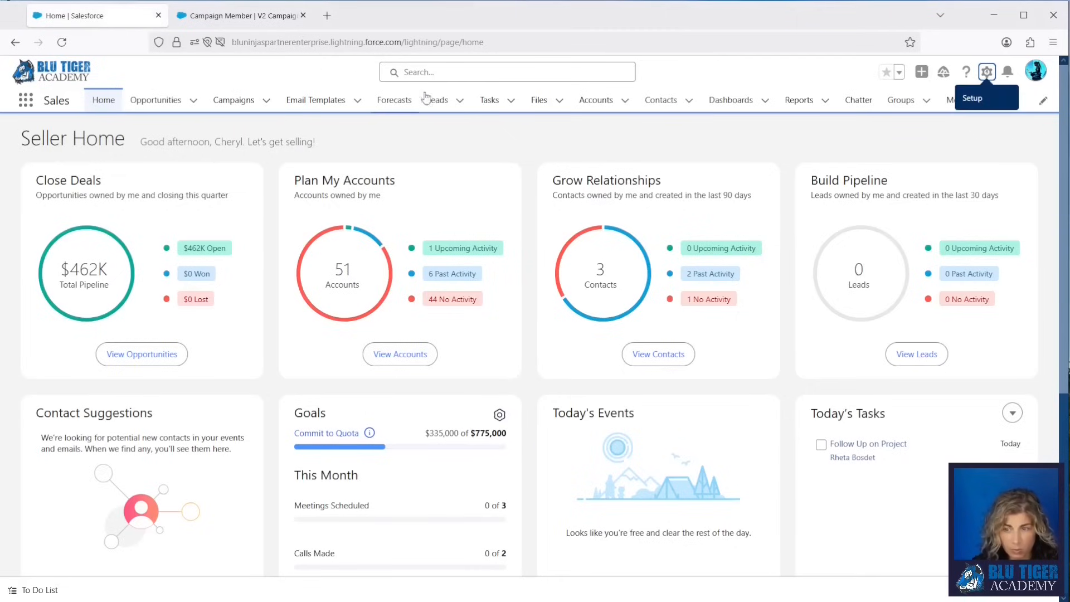
pyautogui.click(798, 100)
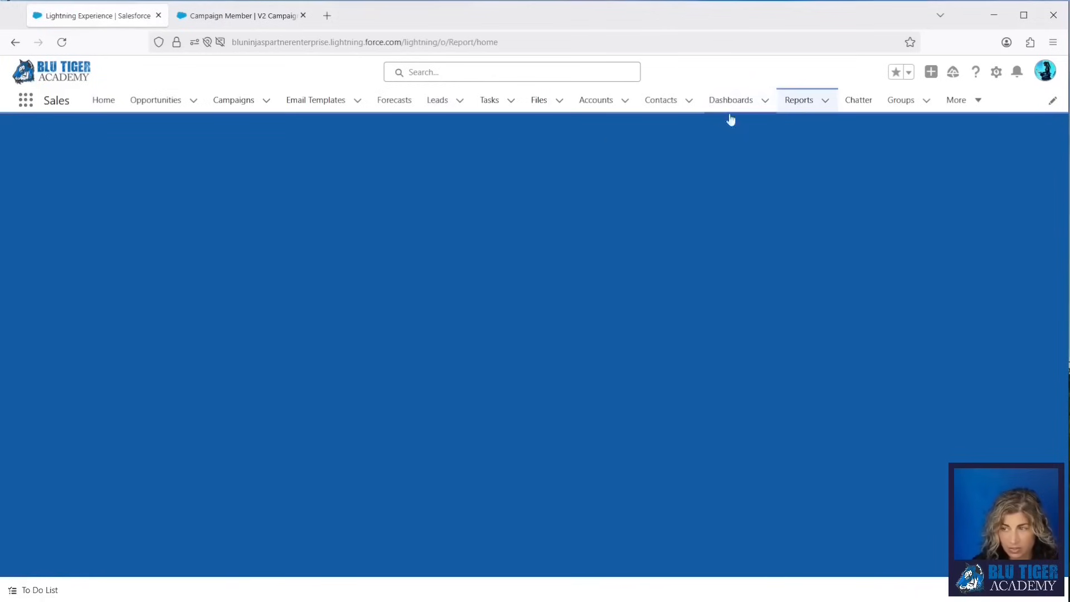
pyautogui.click(170, 263)
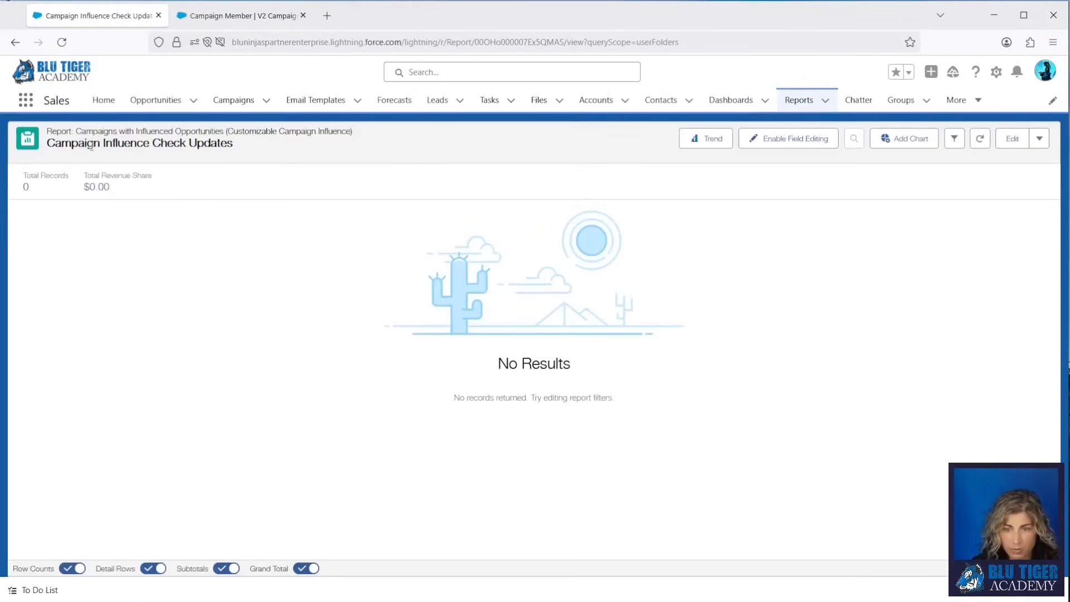
pyautogui.moveTo(141, 132); pyautogui.dragTo(378, 137)
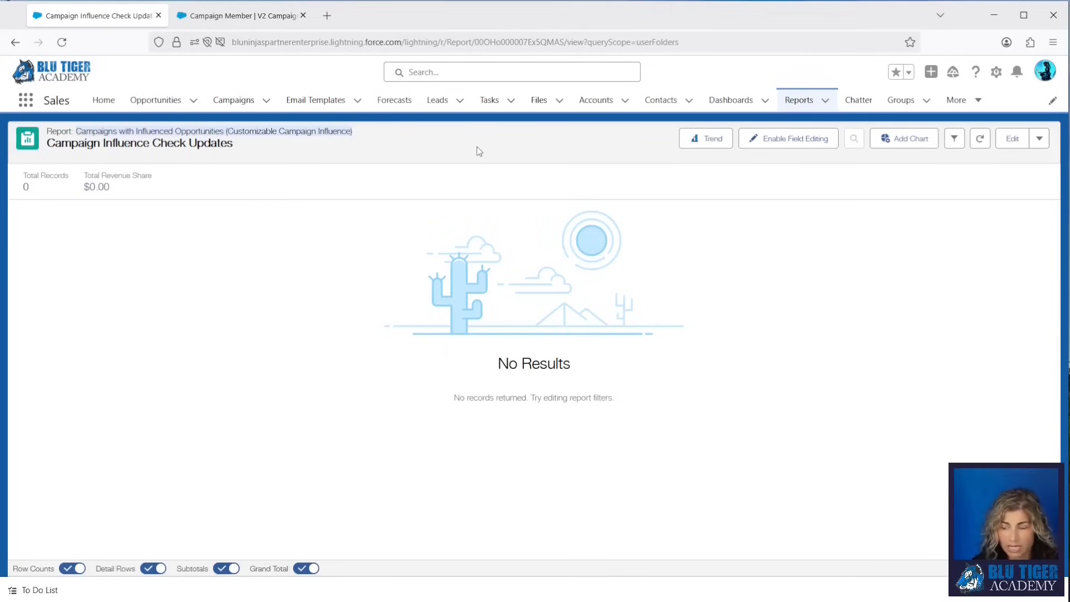
pyautogui.click(954, 138)
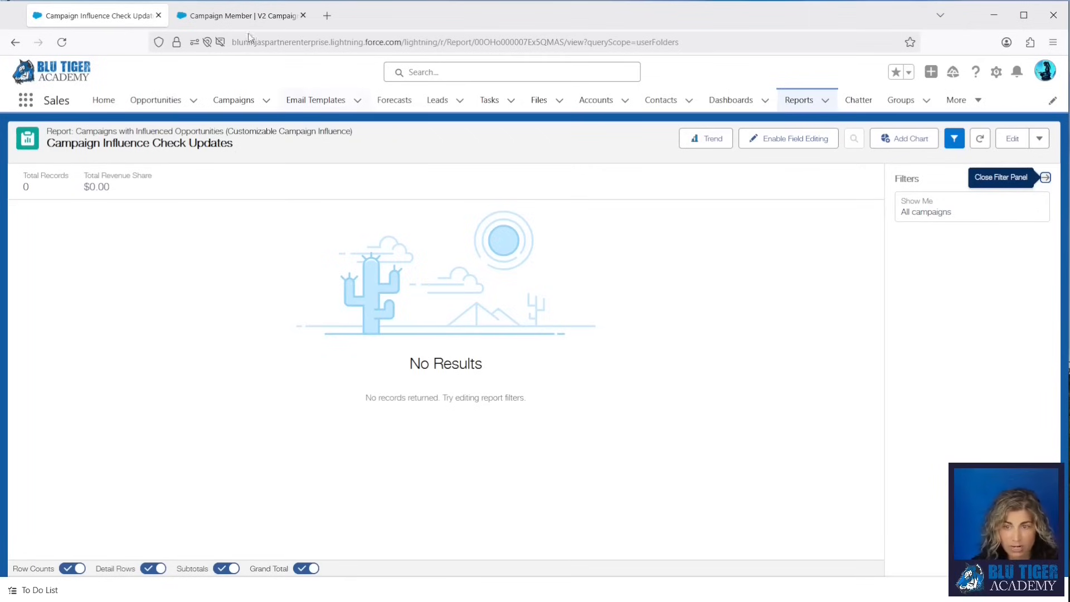
# Return to Data Loader, accept the Id mapping and start the Campaign Member update.
pyautogui.click(242, 15)
pyautogui.hotkey('alt', 'Tab')
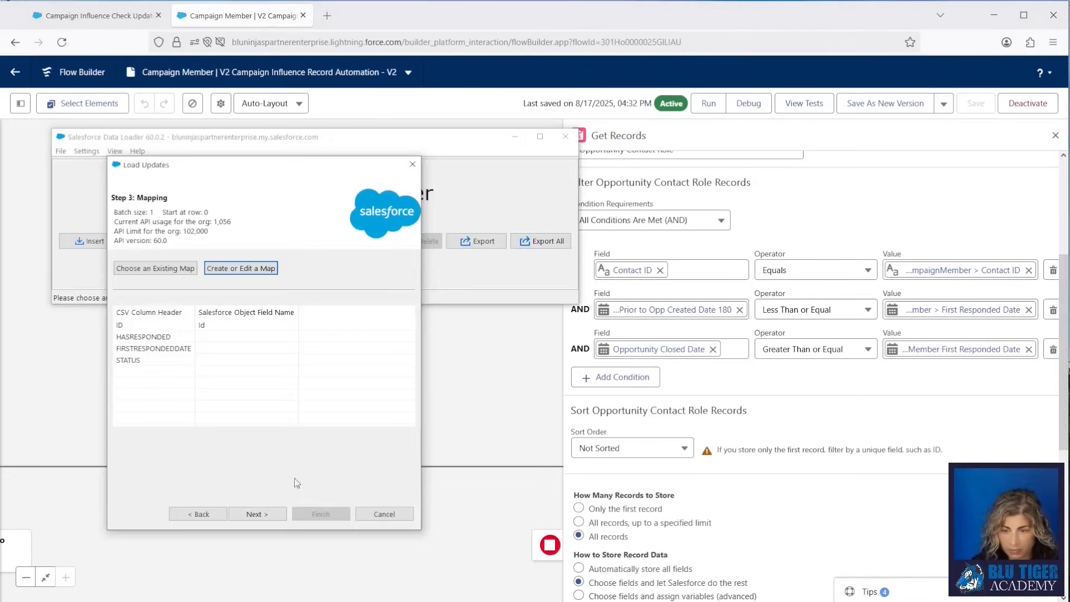
pyautogui.click(262, 514)
pyautogui.click(320, 513)
pyautogui.click(758, 446)
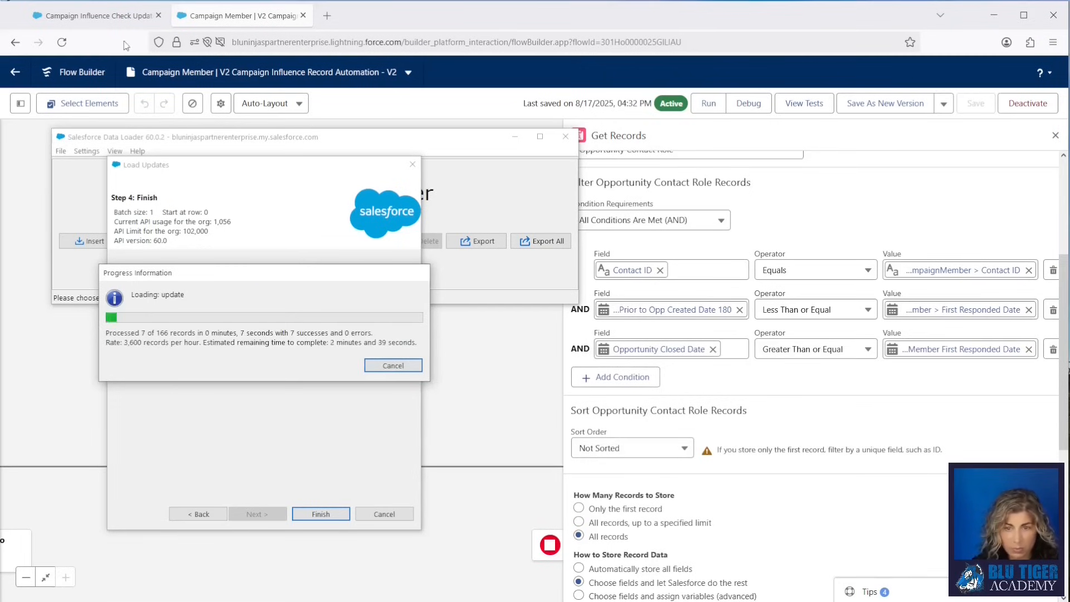
# Refresh the Campaign Influence Check Updates report, check the update's progress in Data Loader and return to the report.
pyautogui.click(117, 16)
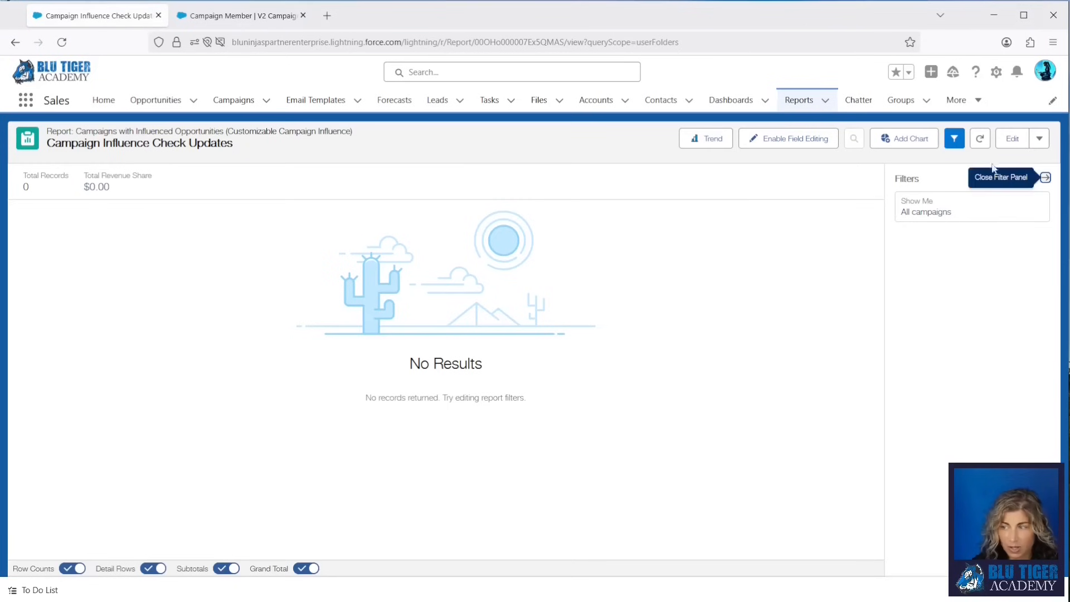
pyautogui.click(980, 138)
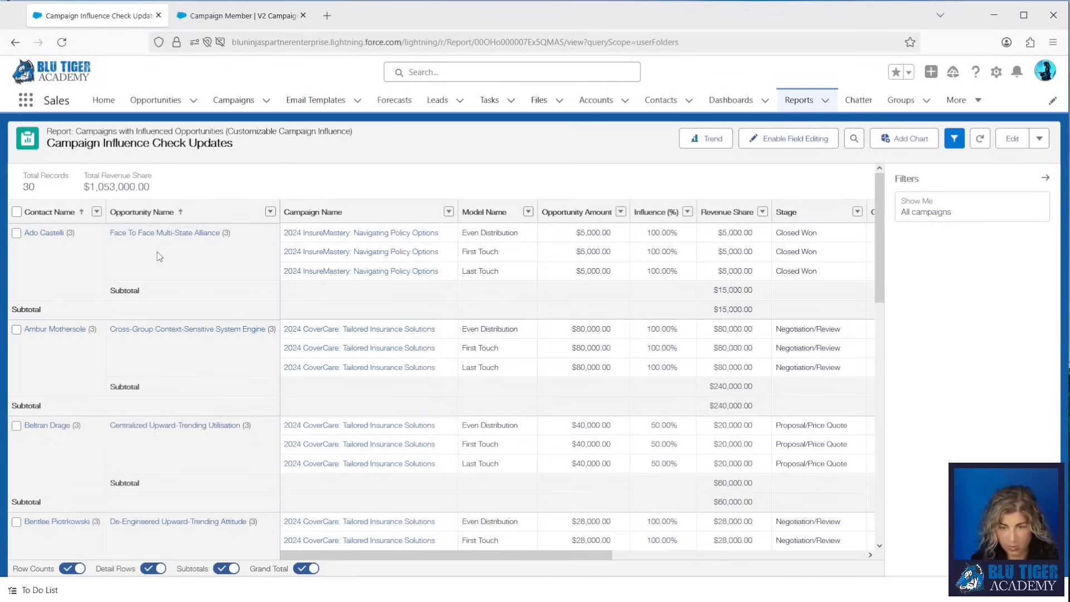
pyautogui.hotkey('alt', 'Tab')
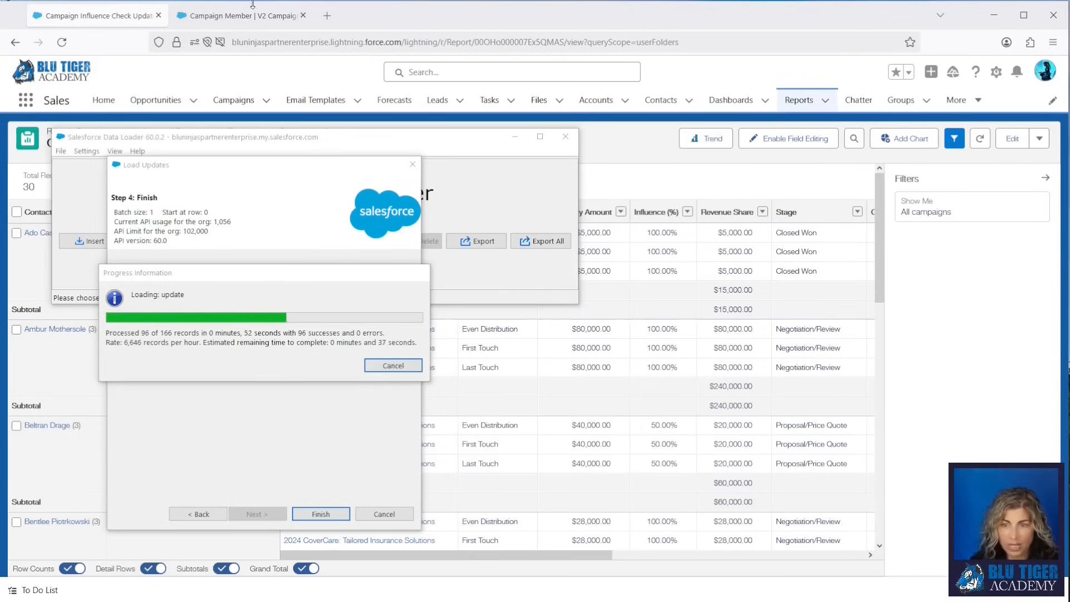
pyautogui.click(307, 64)
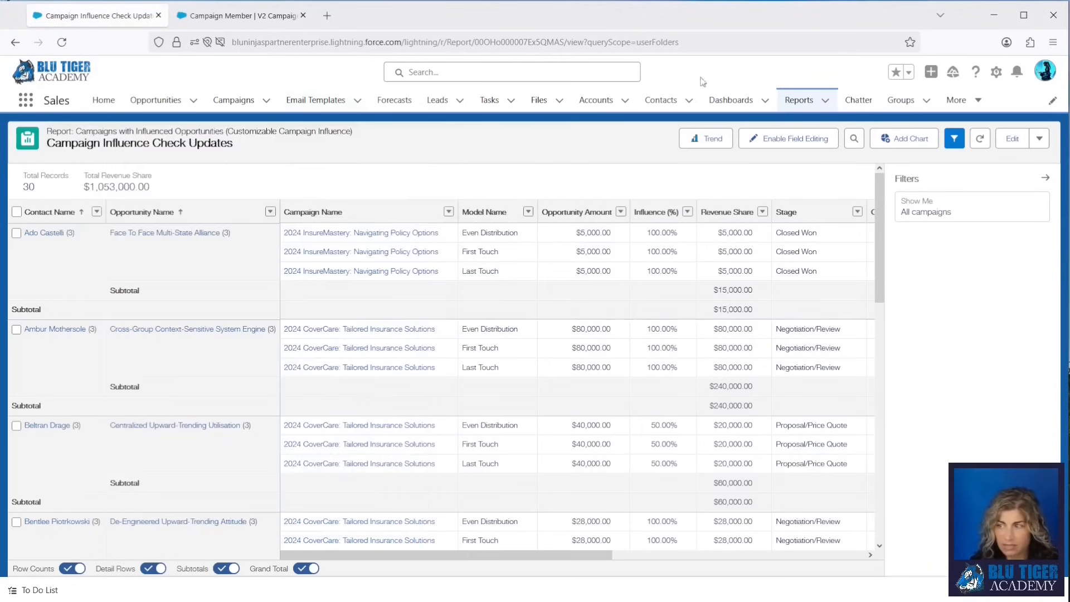
# Open Salesforce Setup, search for auto and go to the Campaign Influence Auto-Association Settings.
pyautogui.click(994, 74)
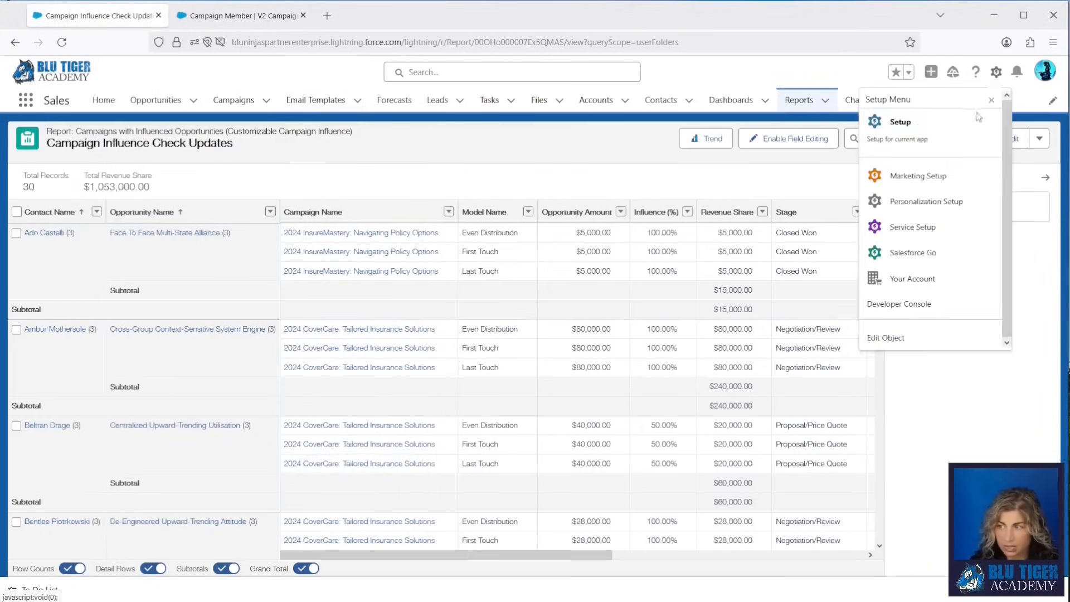
pyautogui.click(914, 129)
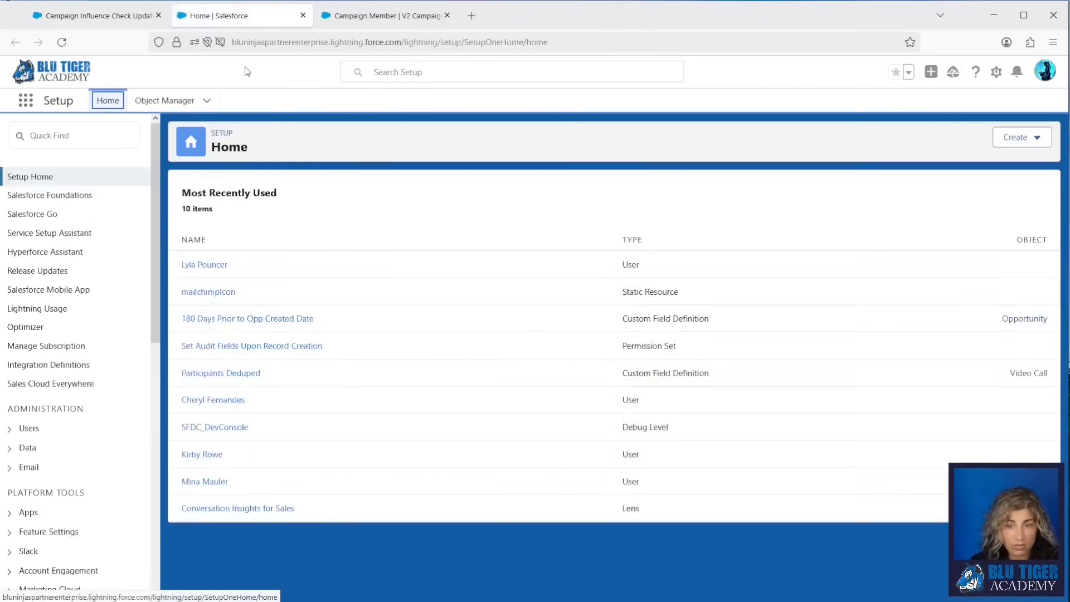
pyautogui.click(78, 135)
pyautogui.write('auto')
pyautogui.click(137, 293)
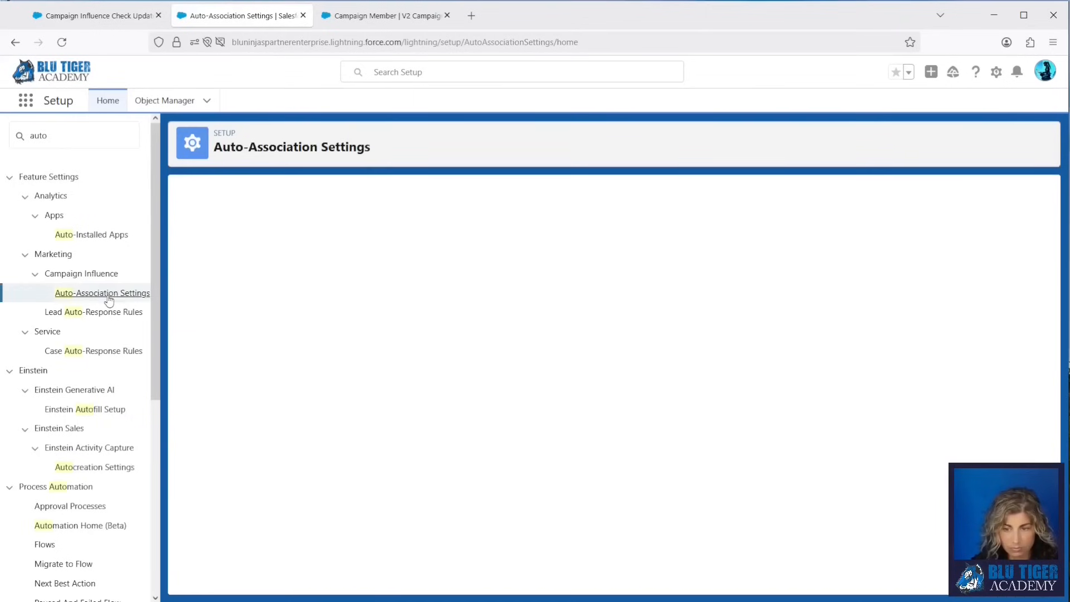
# Set the Campaign Influence Time Frame to 190 days, keeping the Responded equals True rule, and save.
pyautogui.click(466, 368)
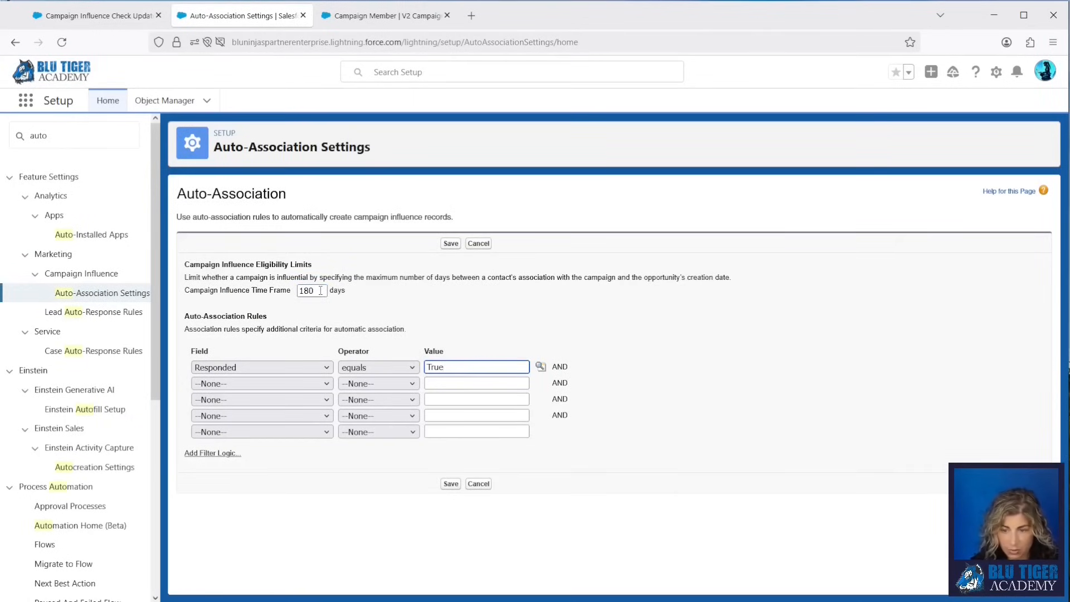
pyautogui.click(293, 368)
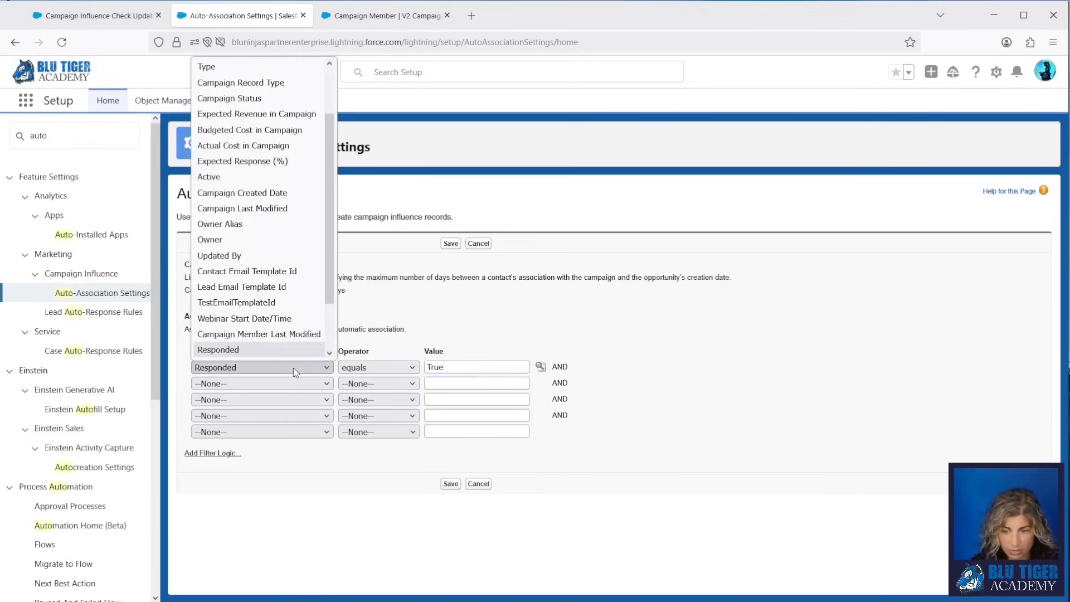
pyautogui.click(377, 304)
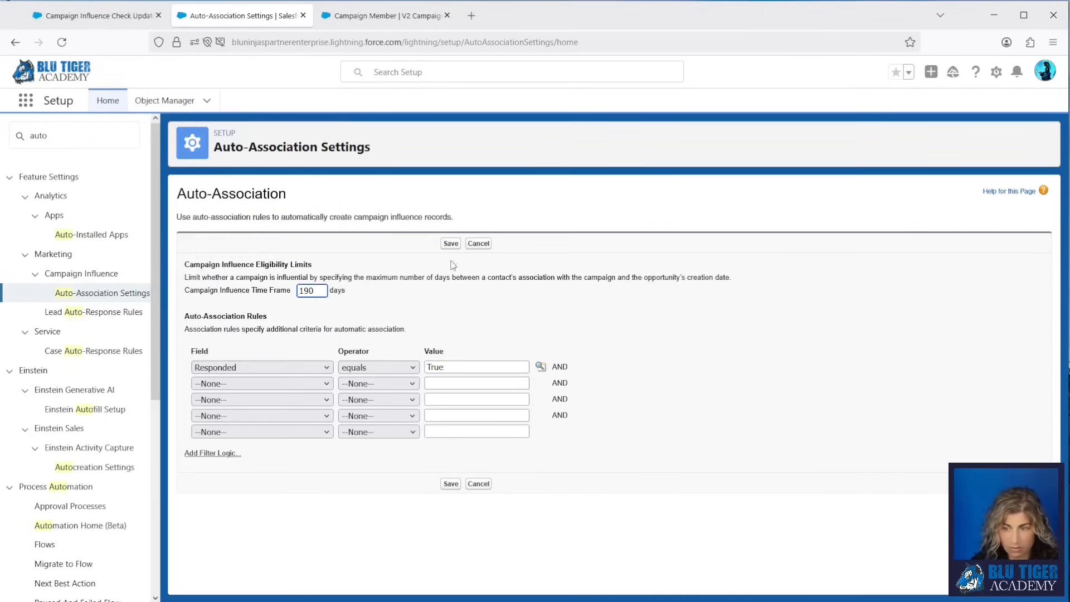
pyautogui.click(451, 243)
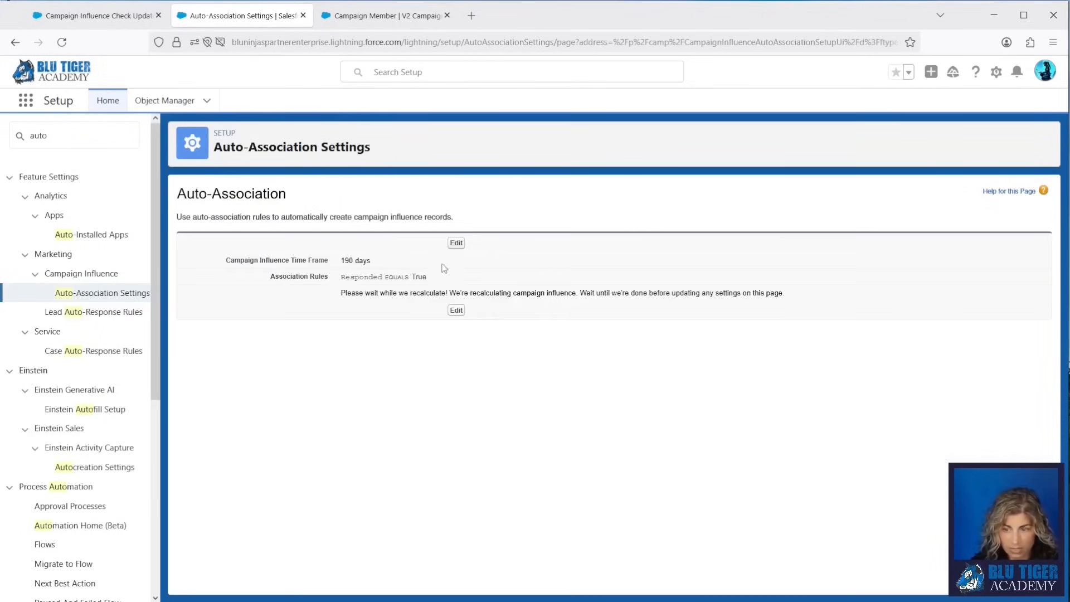
# Edit the auto-association settings again, set the Campaign Influence Time Frame to 180 days and save.
pyautogui.click(456, 243)
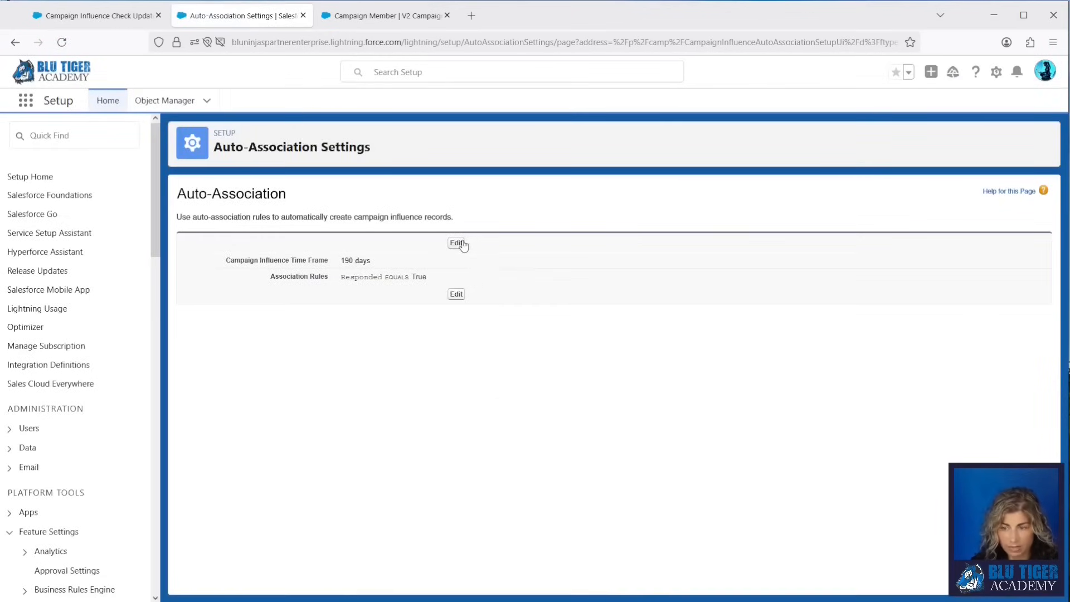
pyautogui.click(458, 243)
pyautogui.write('180')
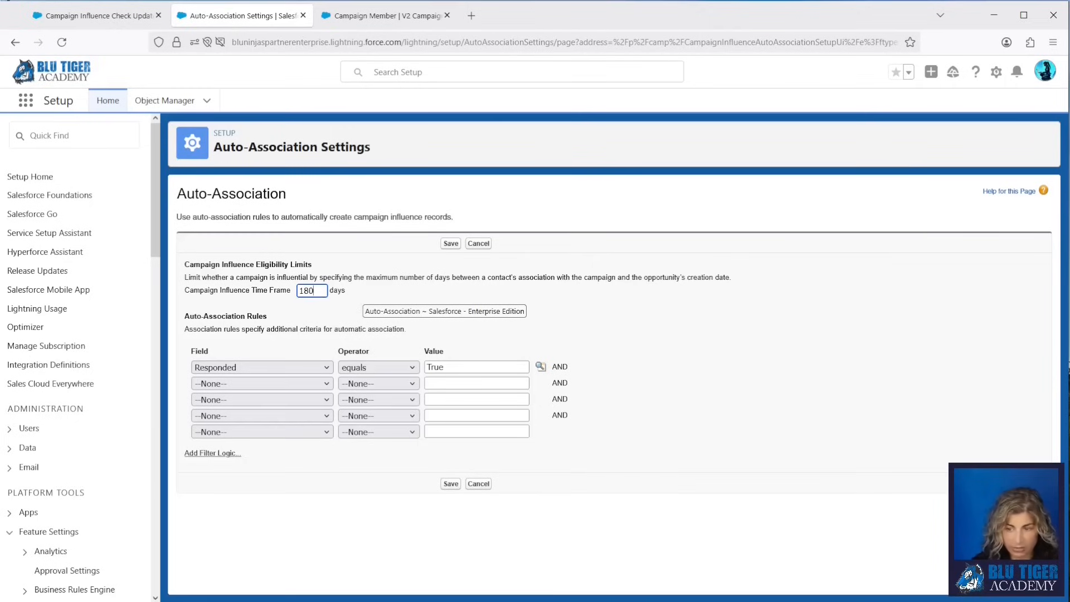
pyautogui.click(450, 243)
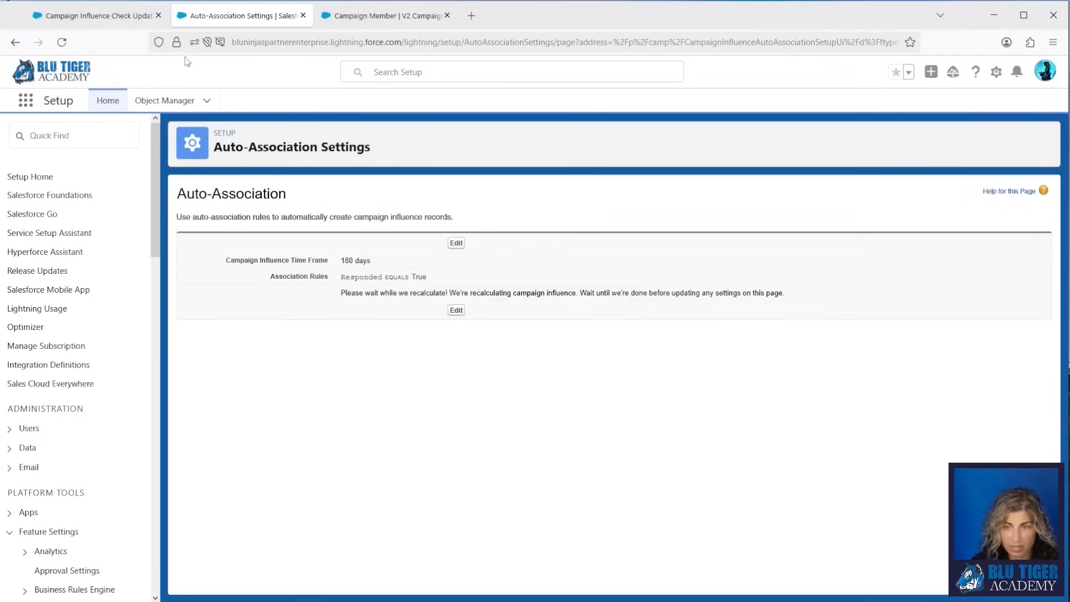
# Check the status of the Campaign Member update in Data Loader and return to the Auto-Association Settings page.
pyautogui.hotkey('alt', 'Tab')
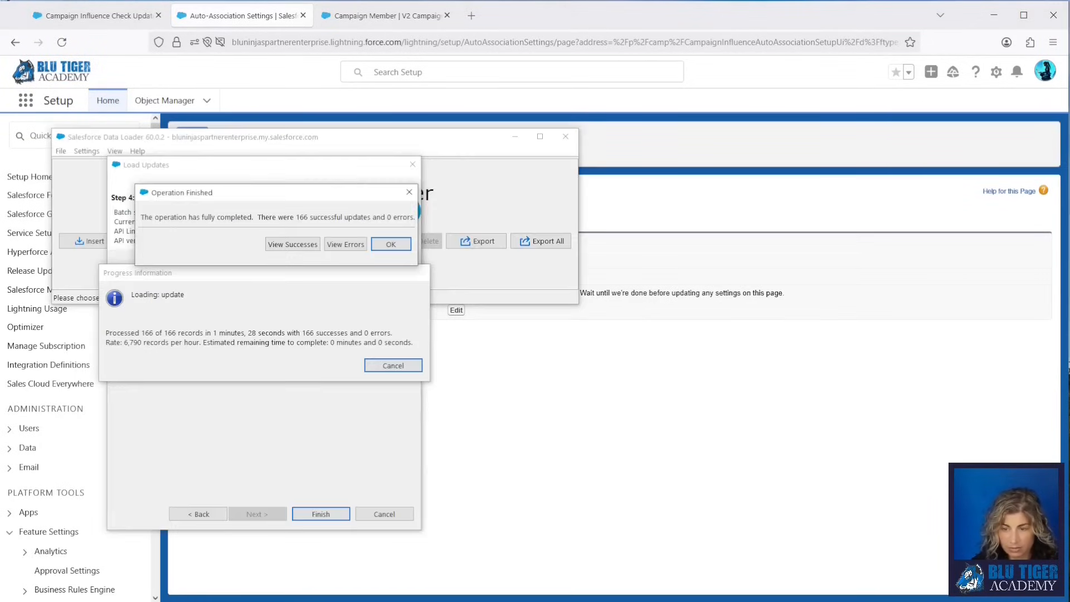
pyautogui.click(236, 70)
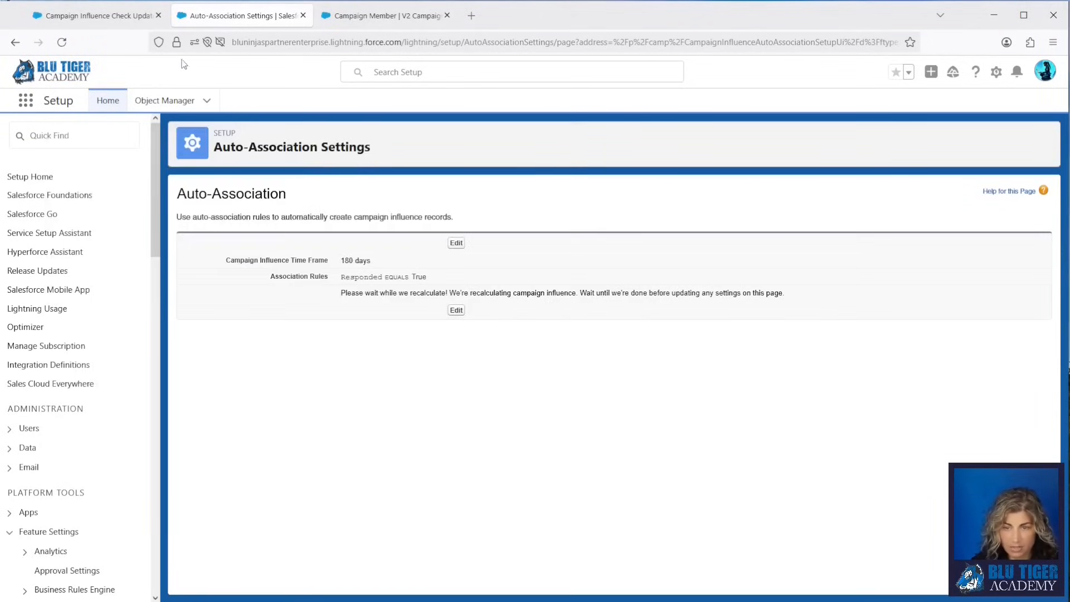
# Go to the Campaign Influence Check Updates report, refresh it and review the recalculated influence records.
pyautogui.click(106, 17)
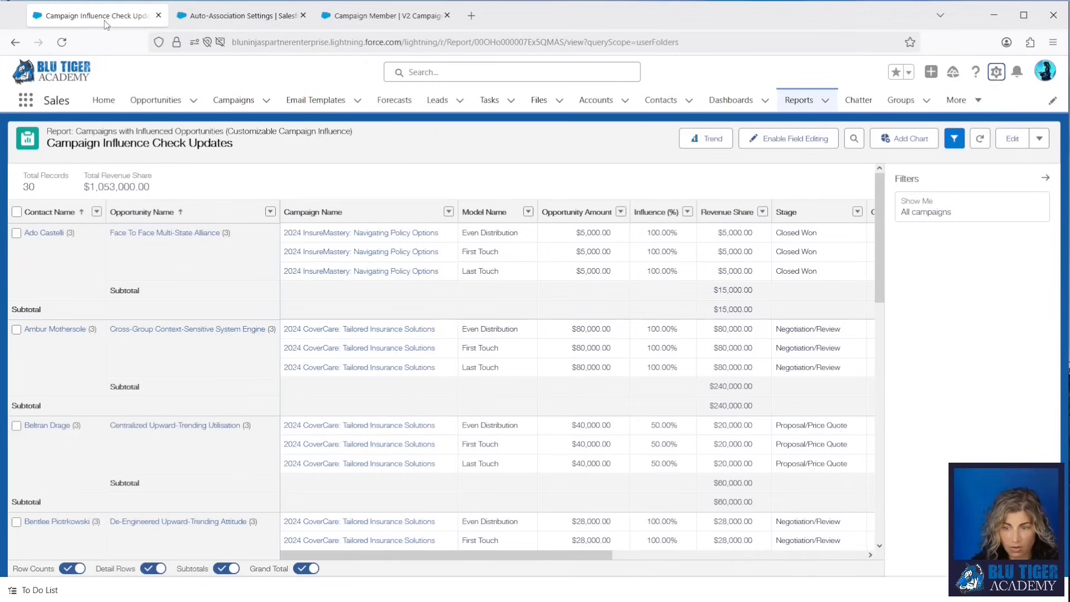
pyautogui.click(980, 138)
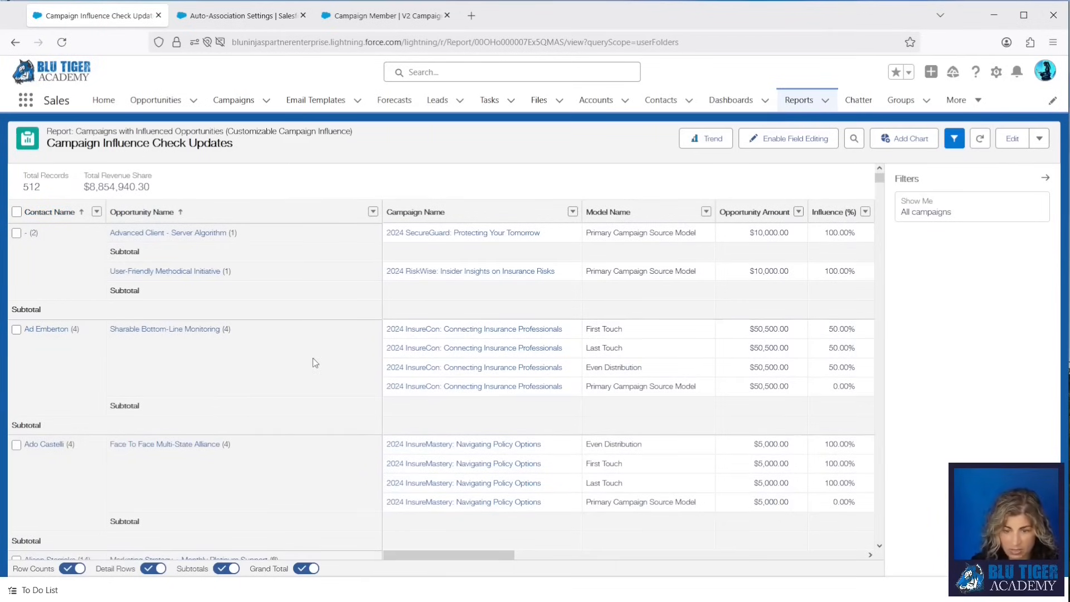
pyautogui.scroll(-5, 313, 359)
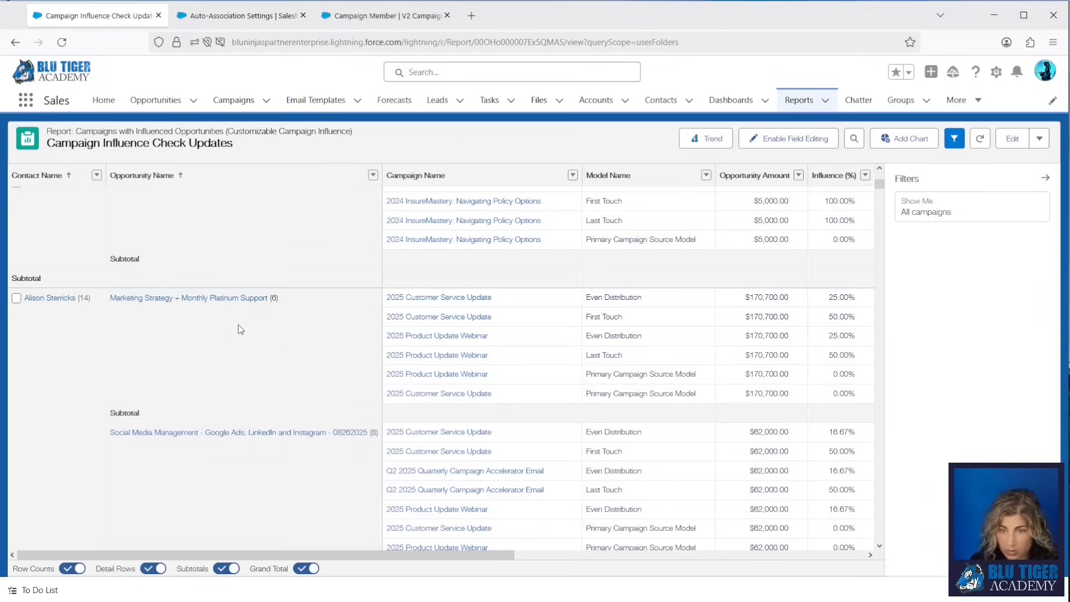
# Edit the report and add the Opportunity is Closed field from Customizable Campaign Influence as a column.
pyautogui.click(1012, 138)
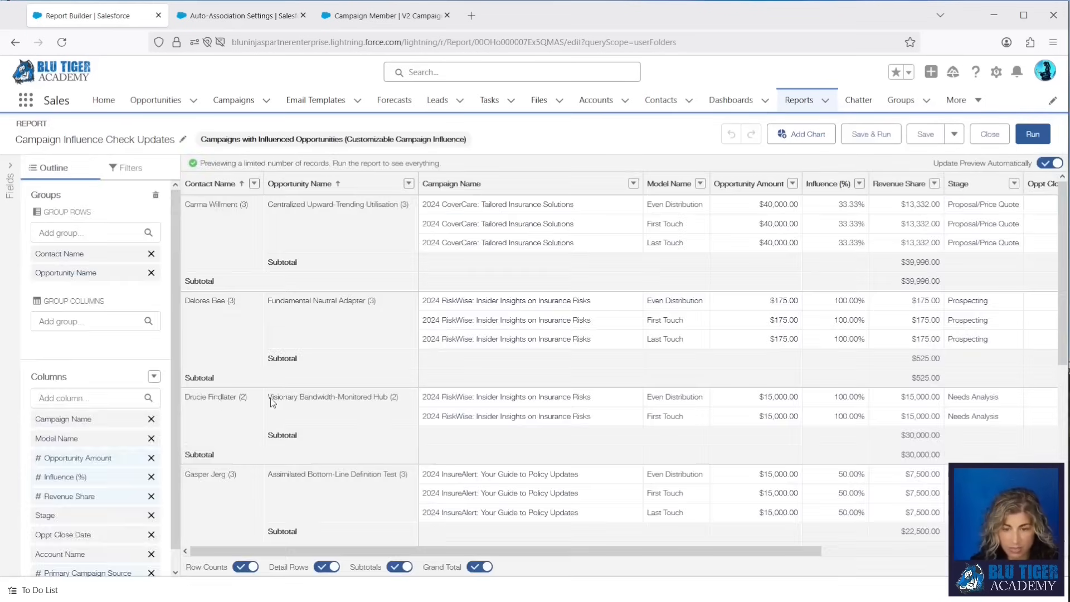
pyautogui.click(39, 399)
pyautogui.write('clo')
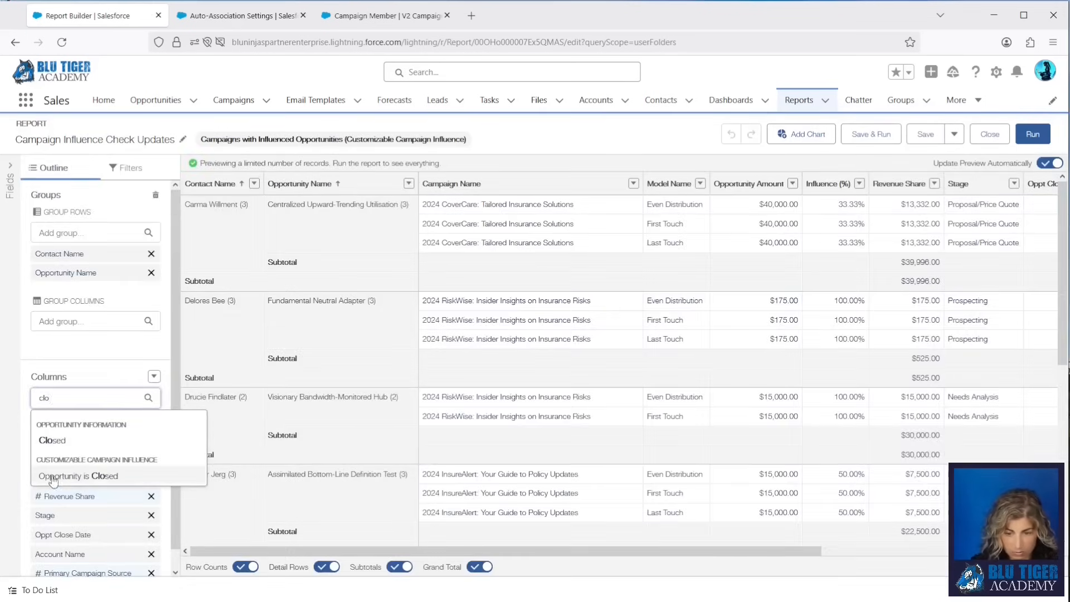
pyautogui.click(50, 475)
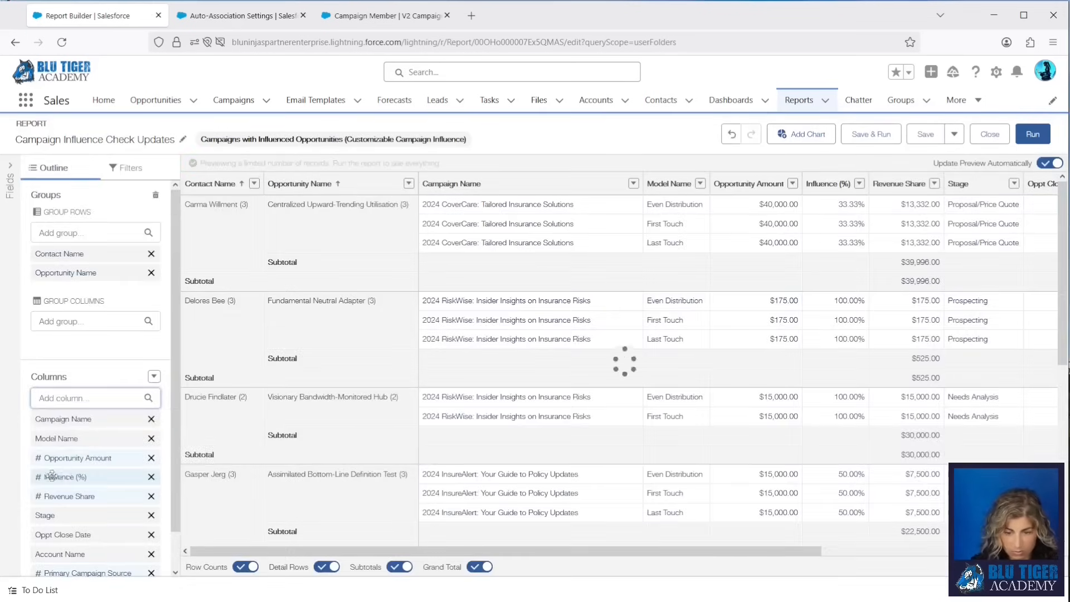
# Search the available report fields for date and check which columns the report preview already contains.
pyautogui.click(65, 397)
pyautogui.write('date')
pyautogui.scroll(-5, 102, 469)
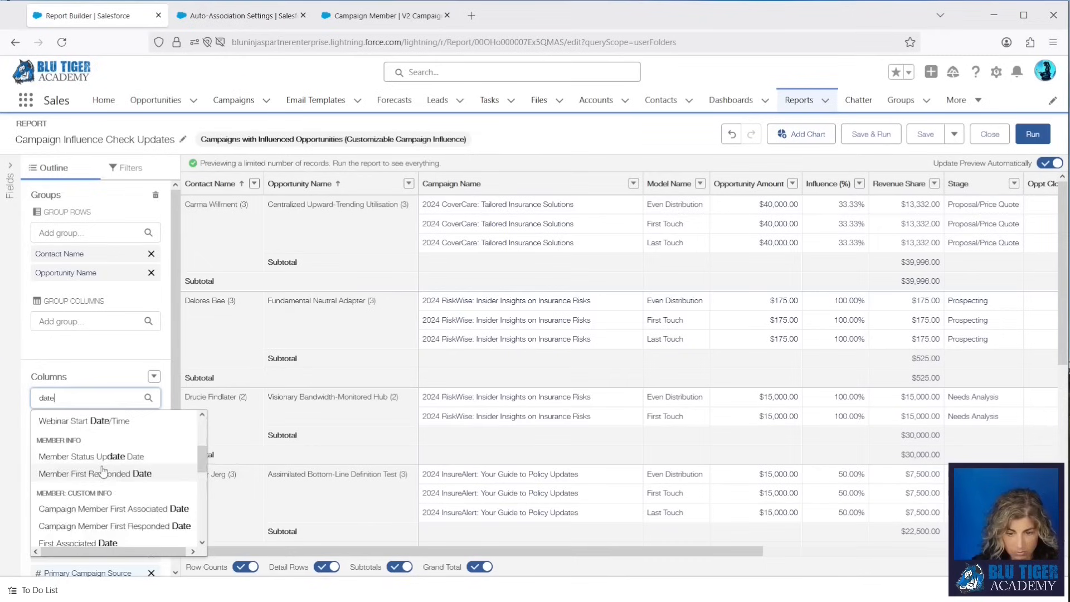
pyautogui.scroll(-4, 102, 470)
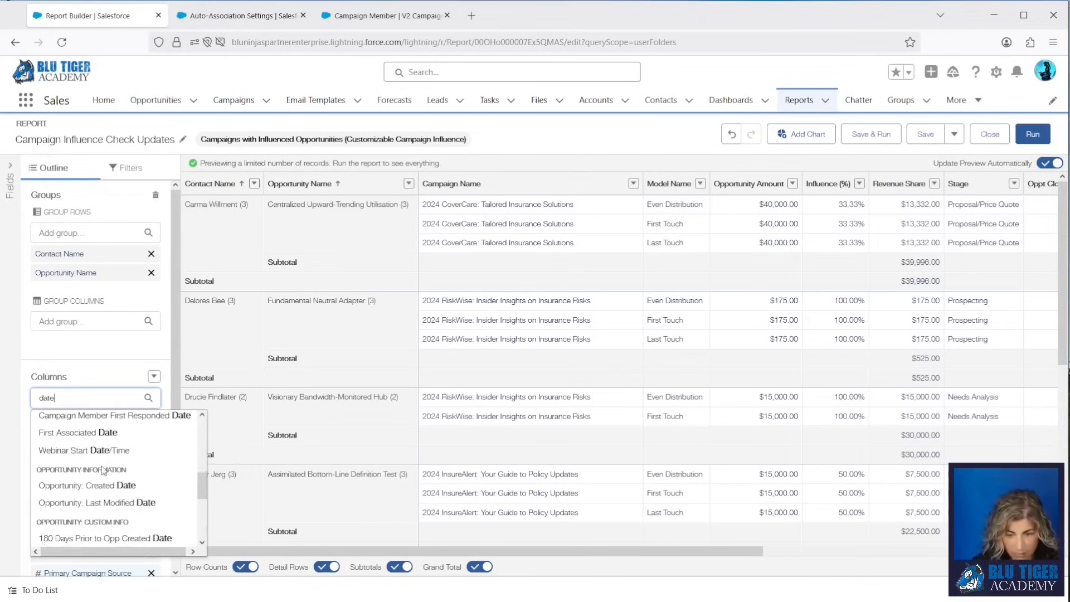
pyautogui.scroll(-2, 102, 470)
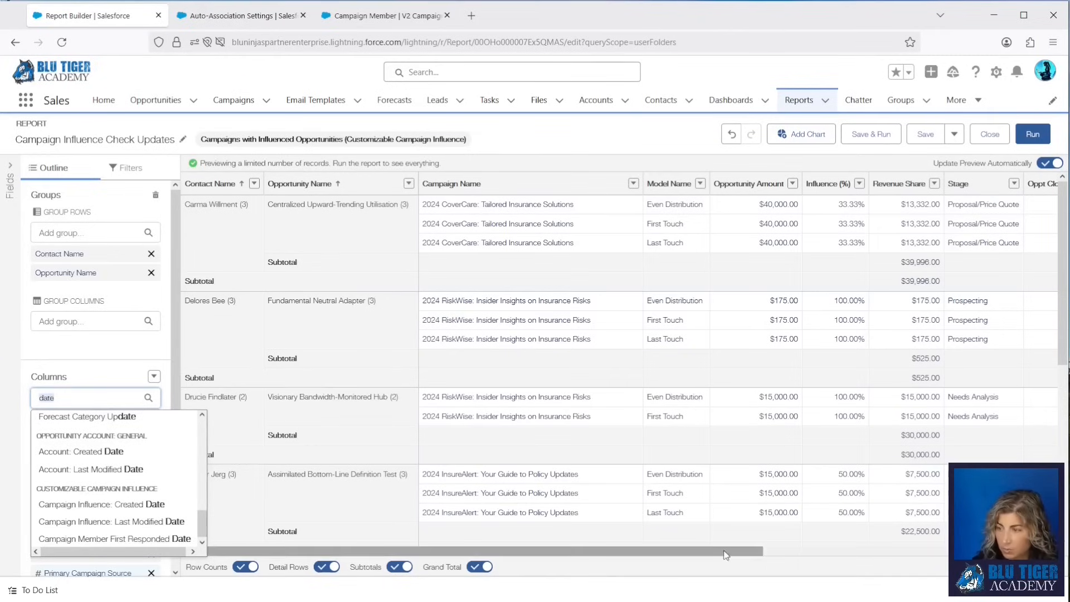
pyautogui.moveTo(725, 551); pyautogui.dragTo(963, 553)
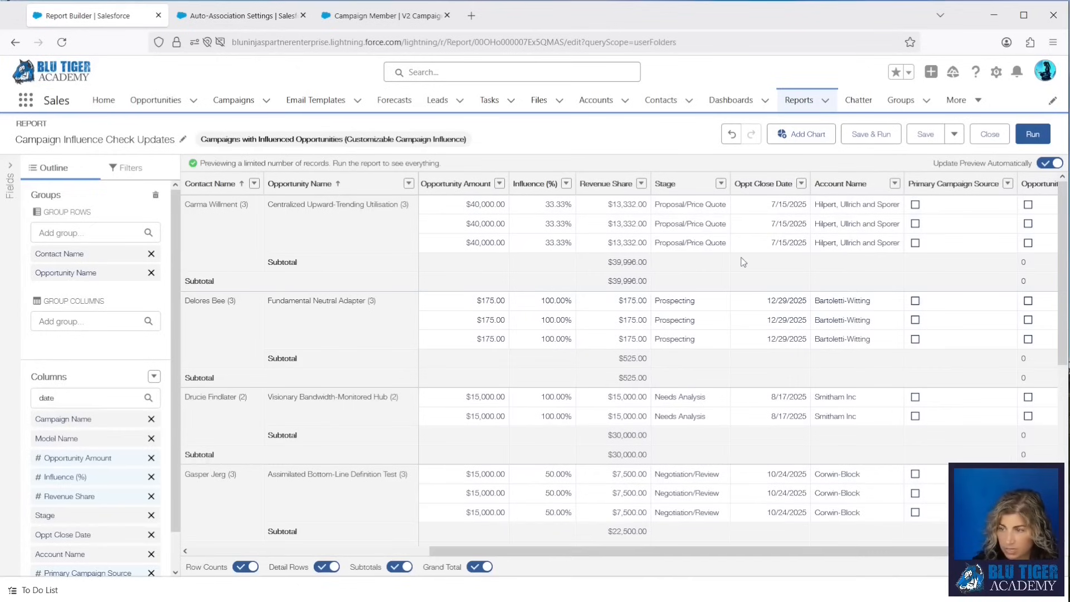
# Move Opportunity is Closed into the row groups below Opportunity Name, and save and run the report.
pyautogui.scroll(-1, 173, 492)
pyautogui.moveTo(98, 555); pyautogui.dragTo(113, 248)
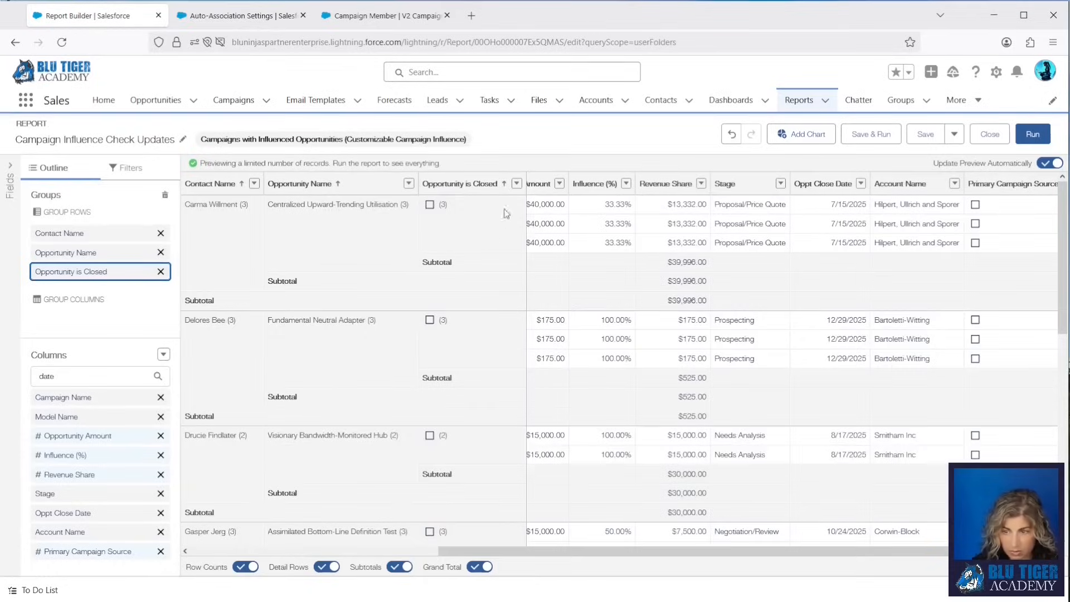
pyautogui.click(872, 133)
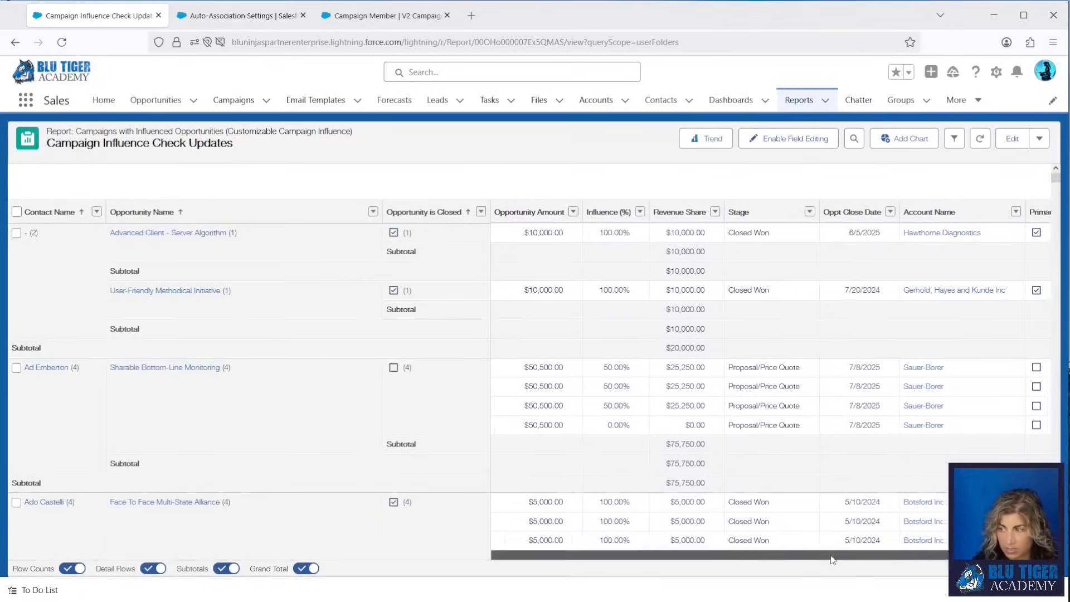
# Edit the report, move Oppt Close Date directly after Model Name and add Member First Responded Date after it.
pyautogui.click(1012, 138)
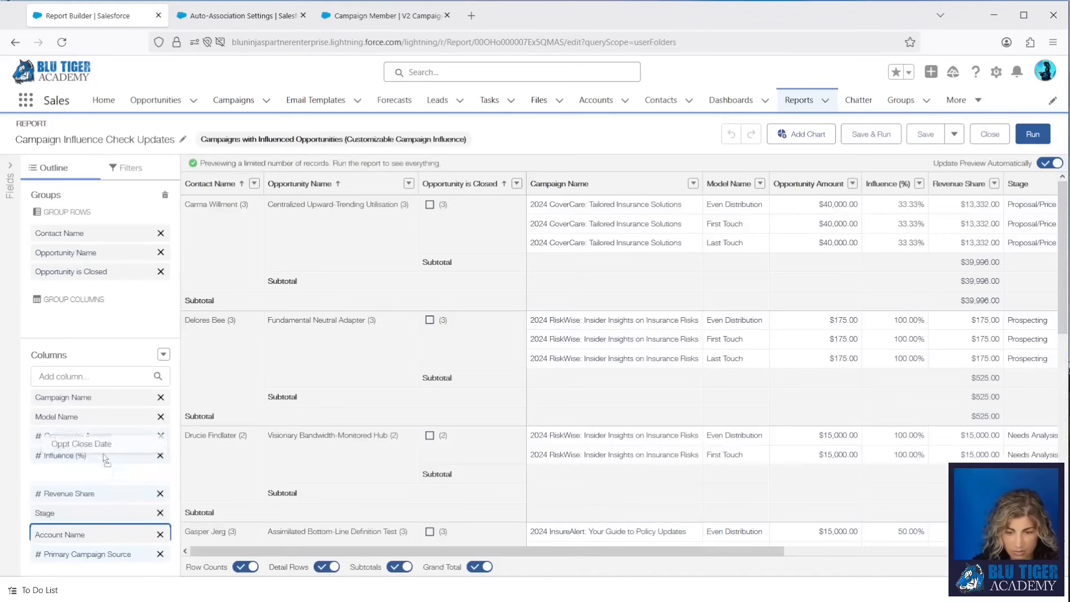
pyautogui.moveTo(105, 461); pyautogui.dragTo(101, 441)
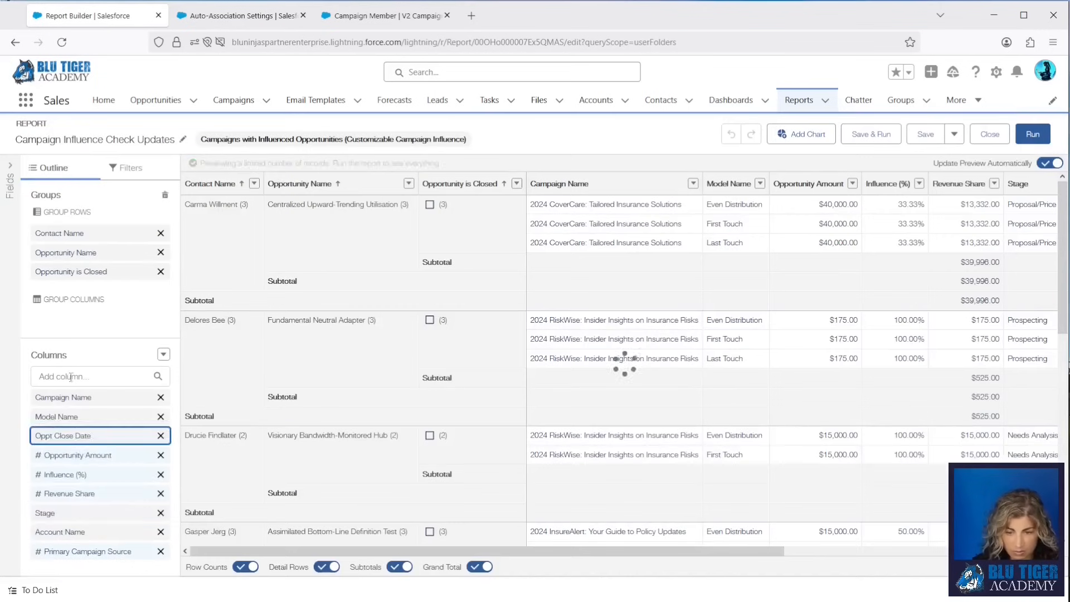
pyautogui.click(70, 377)
pyautogui.write('first')
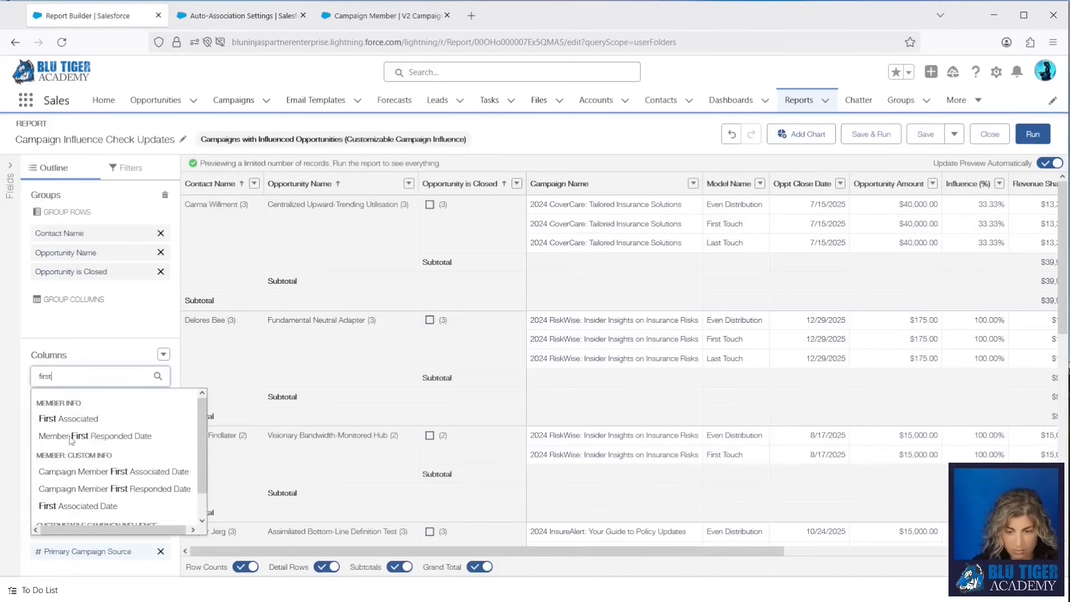
pyautogui.click(65, 437)
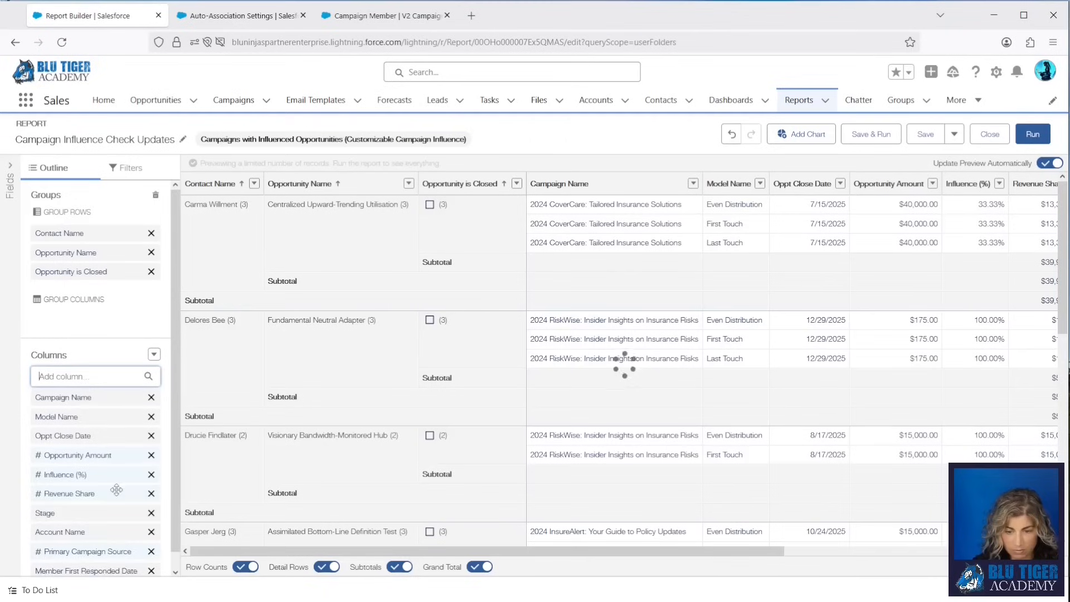
pyautogui.scroll(-1, 113, 496)
pyautogui.moveTo(91, 555); pyautogui.dragTo(87, 440)
# Move Opportunity is Closed from the row groups to the columns after Member First Responded Date, and save and run the report.
pyautogui.moveTo(66, 258); pyautogui.dragTo(80, 462)
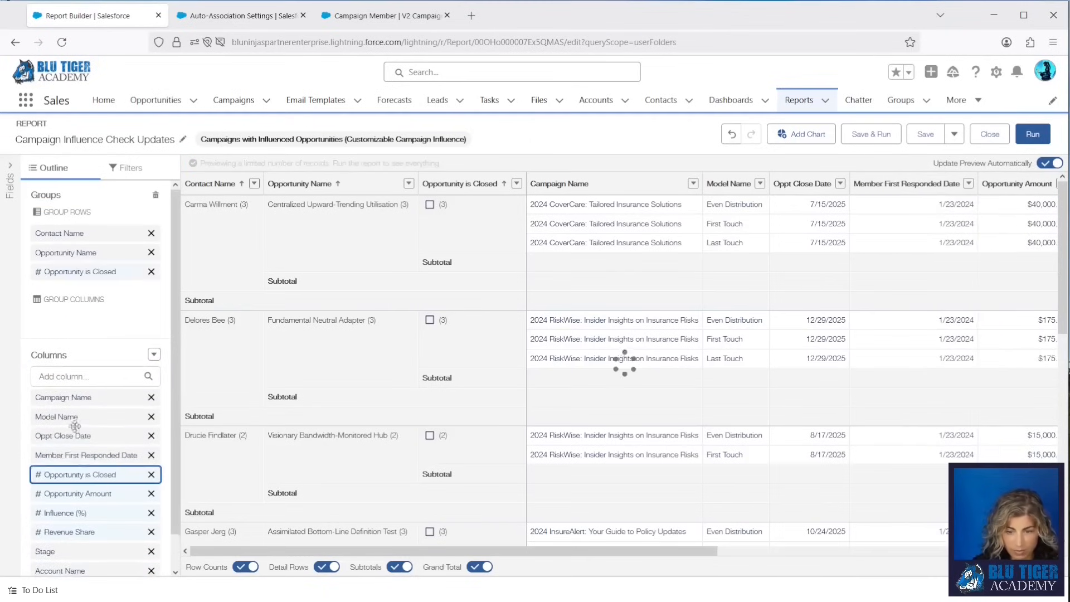
pyautogui.click(871, 133)
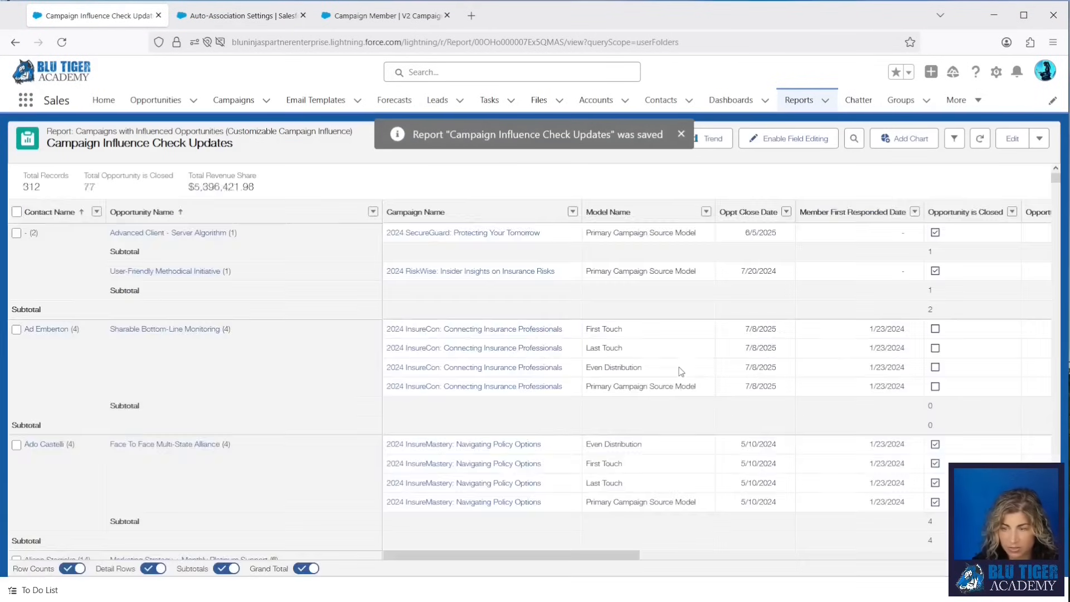
# Review the first influence records in the report and sort the rows by Model Name in ascending order.
pyautogui.scroll(-2, 808, 334)
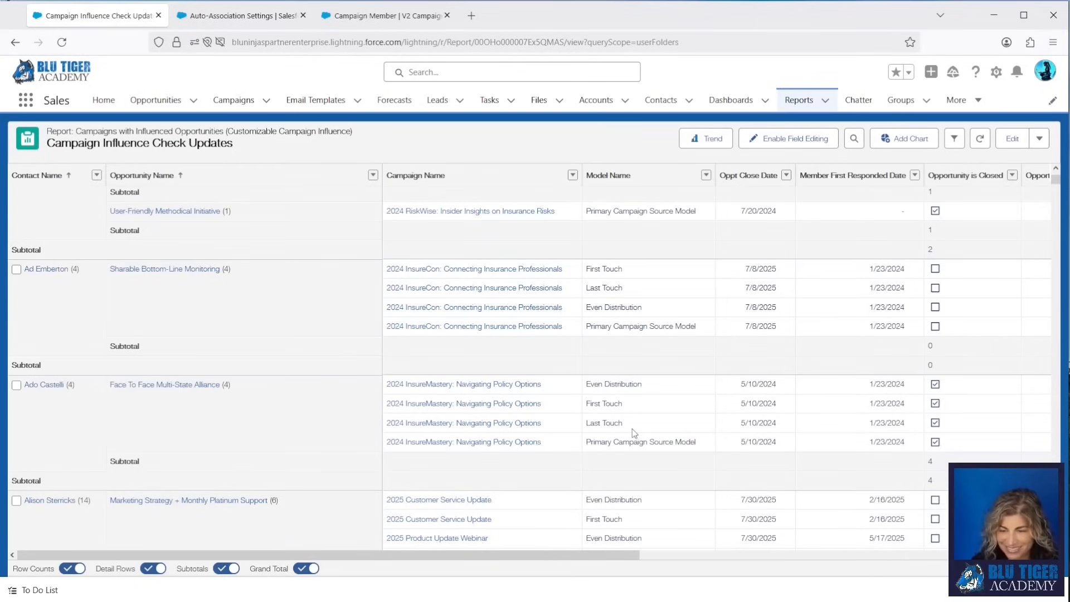
pyautogui.scroll(-3, 627, 429)
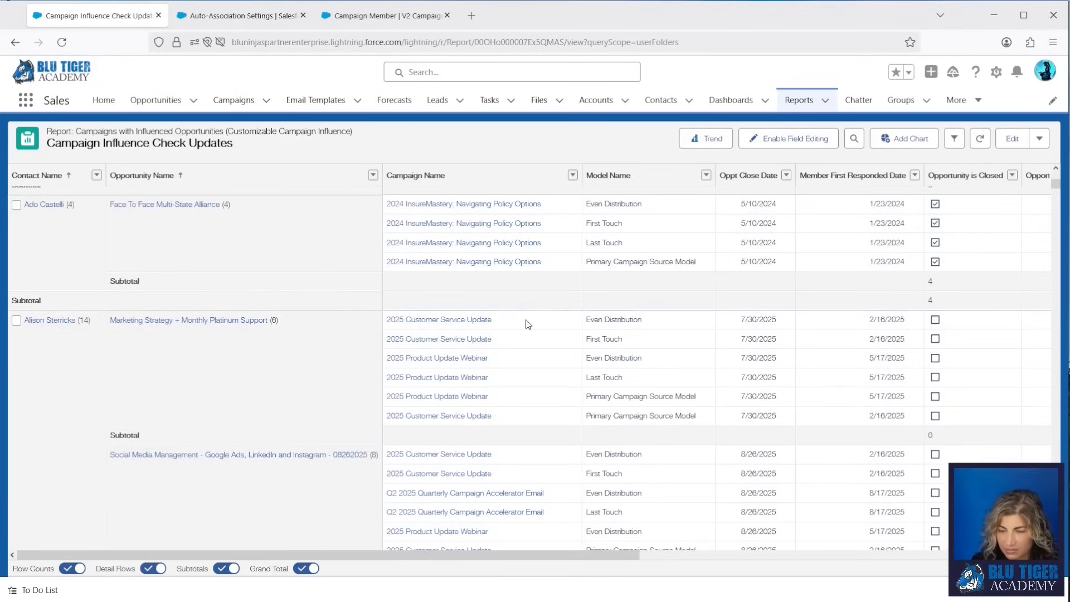
pyautogui.scroll(-2, 527, 346)
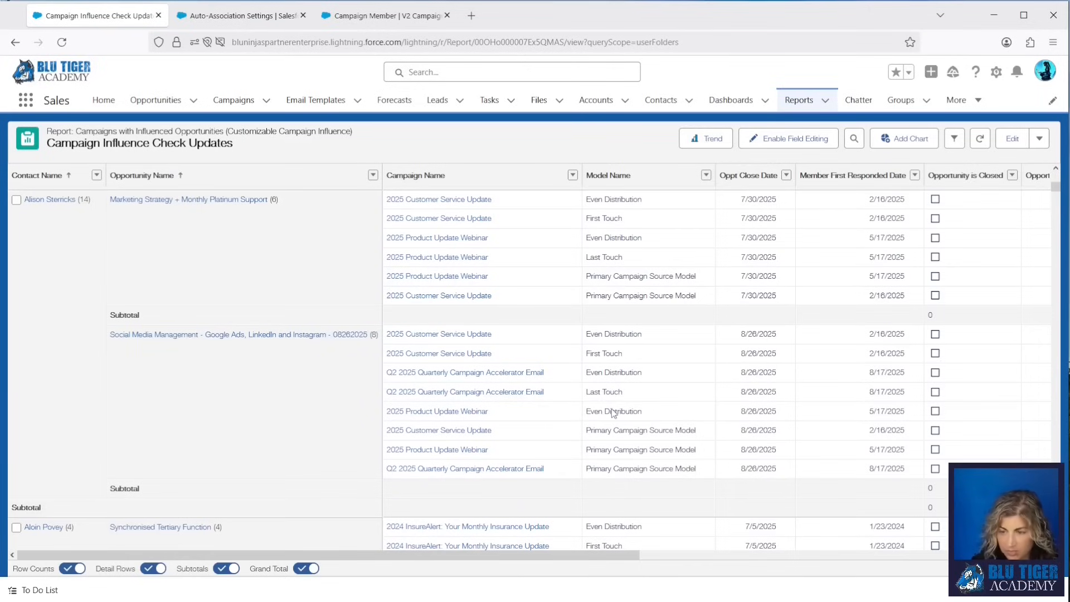
pyautogui.click(619, 176)
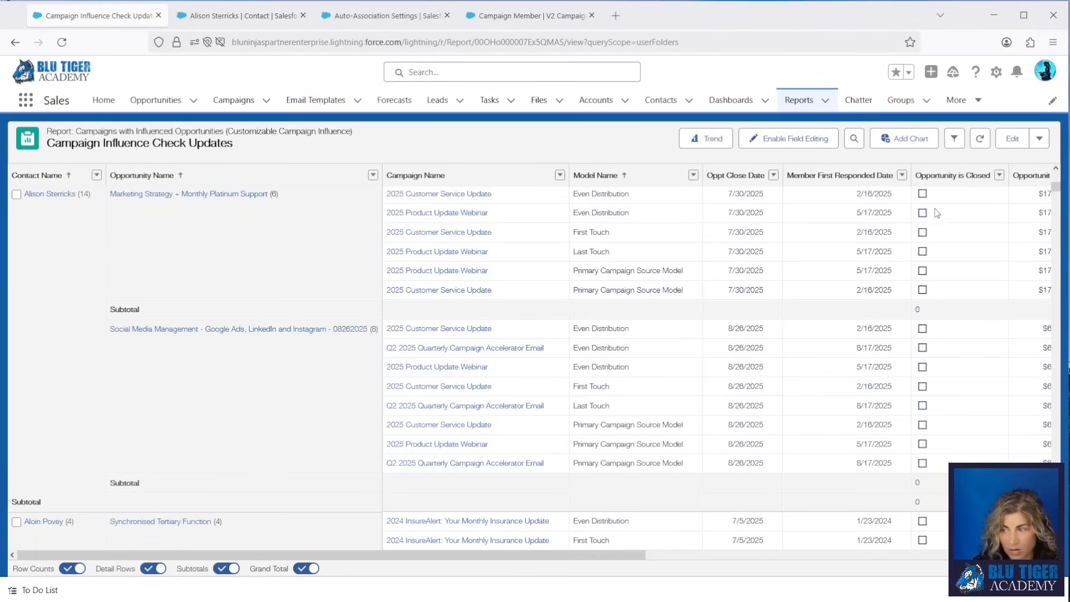
# Look through the report for closed opportunities and compare their close date with the Member First Responded Date.
pyautogui.scroll(-3, 938, 292)
pyautogui.scroll(-10, 938, 292)
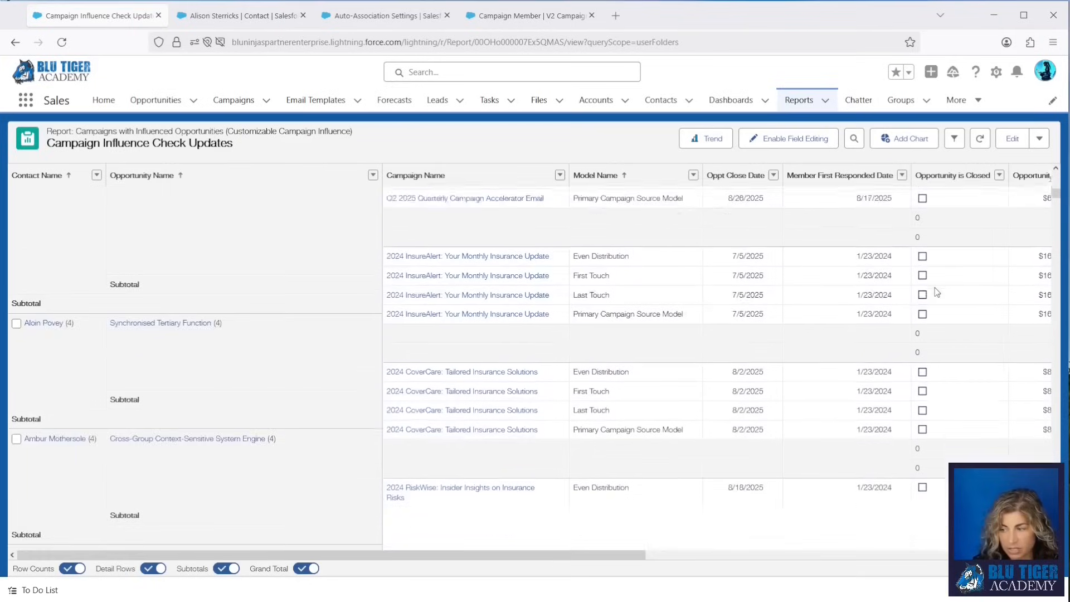
pyautogui.scroll(-5, 937, 292)
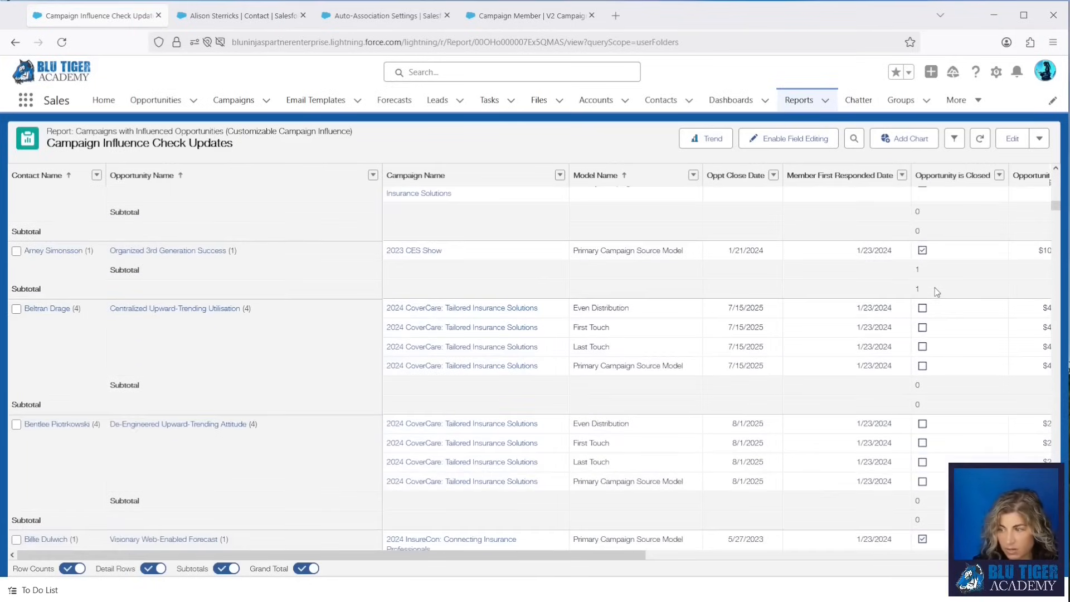
pyautogui.click(933, 252)
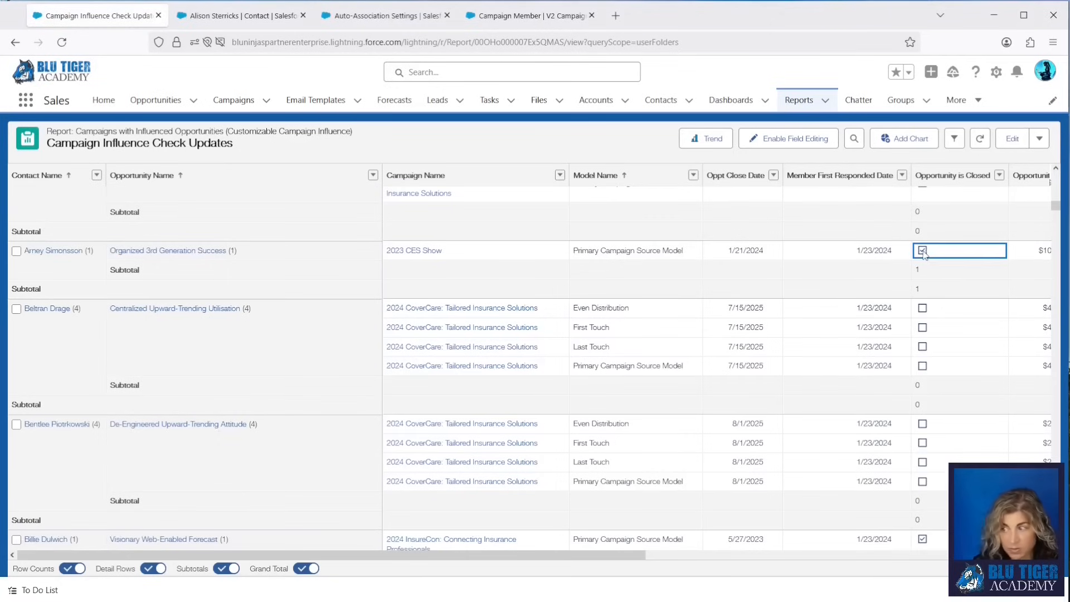
# Compare the Last Touch records of the Marketing Strategy + Monthly Platinum Support and Social Media Management opportunities.
pyautogui.scroll(10, 936, 257)
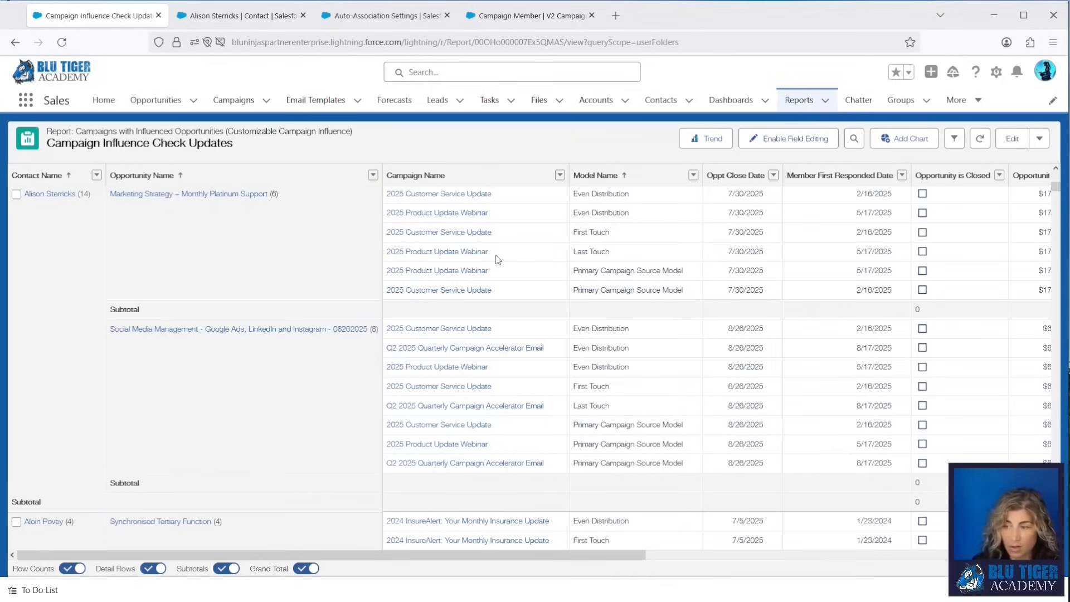
pyautogui.click(723, 256)
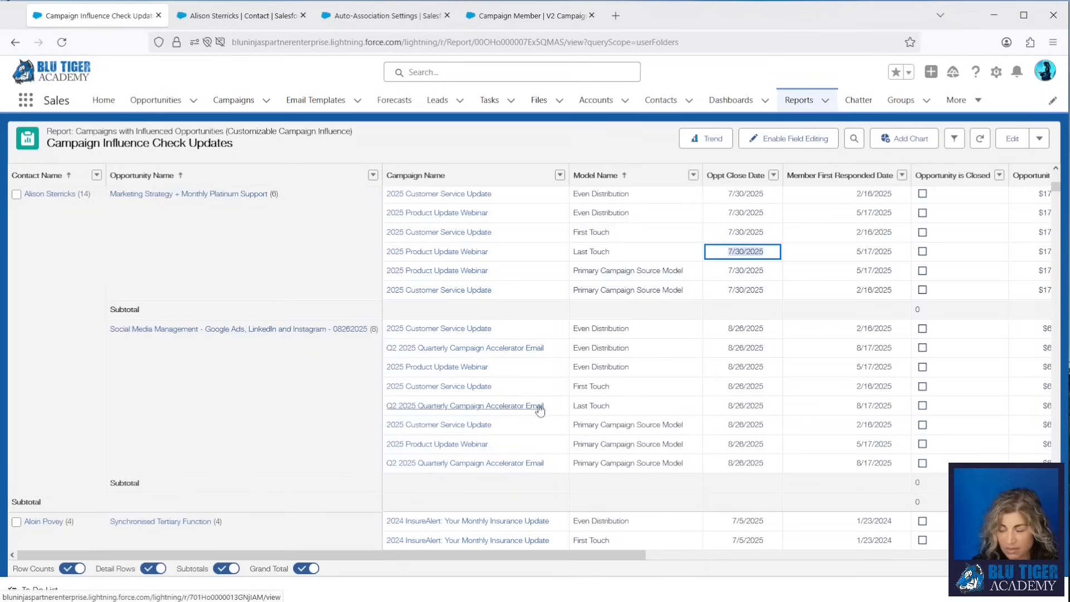
pyautogui.moveTo(631, 411); pyautogui.dragTo(386, 413)
# Check the date conditions of the flow's Get Opportunity Contact Roles element and return to the influence report.
pyautogui.click(530, 15)
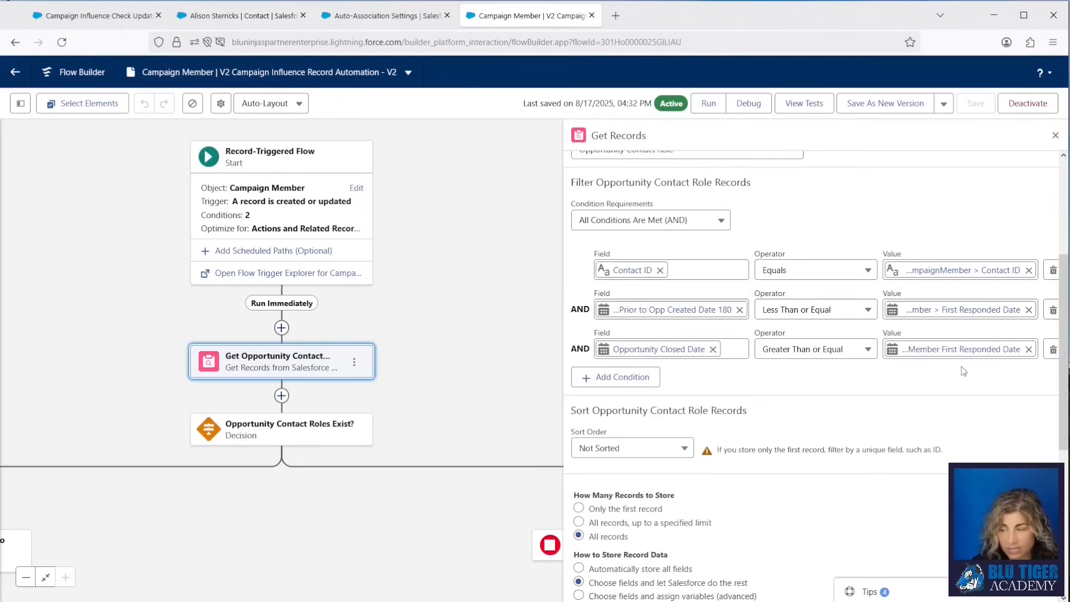
pyautogui.click(117, 26)
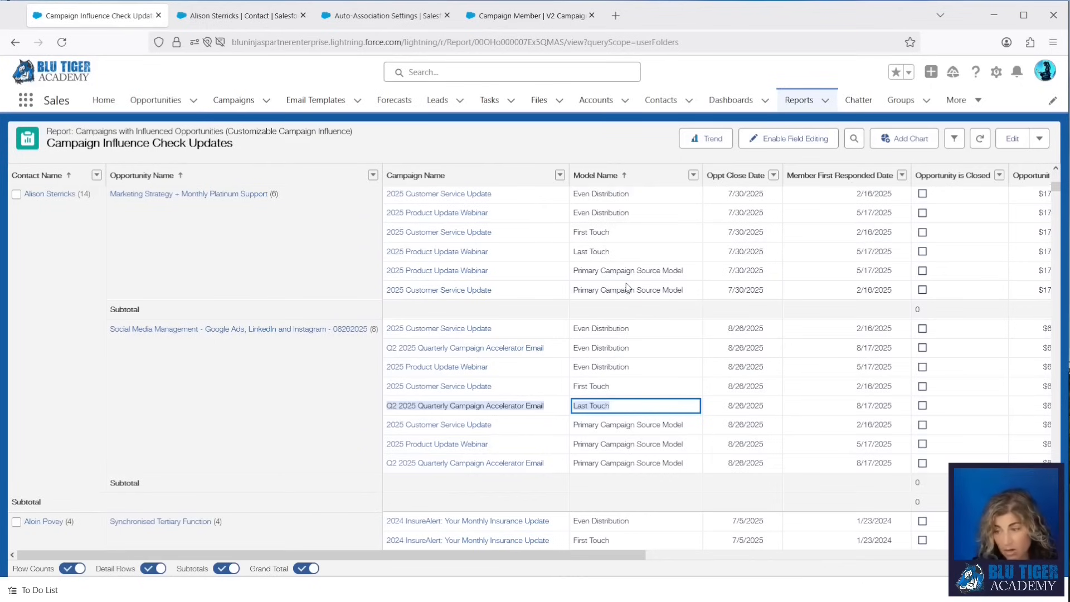
pyautogui.scroll(2, 574, 334)
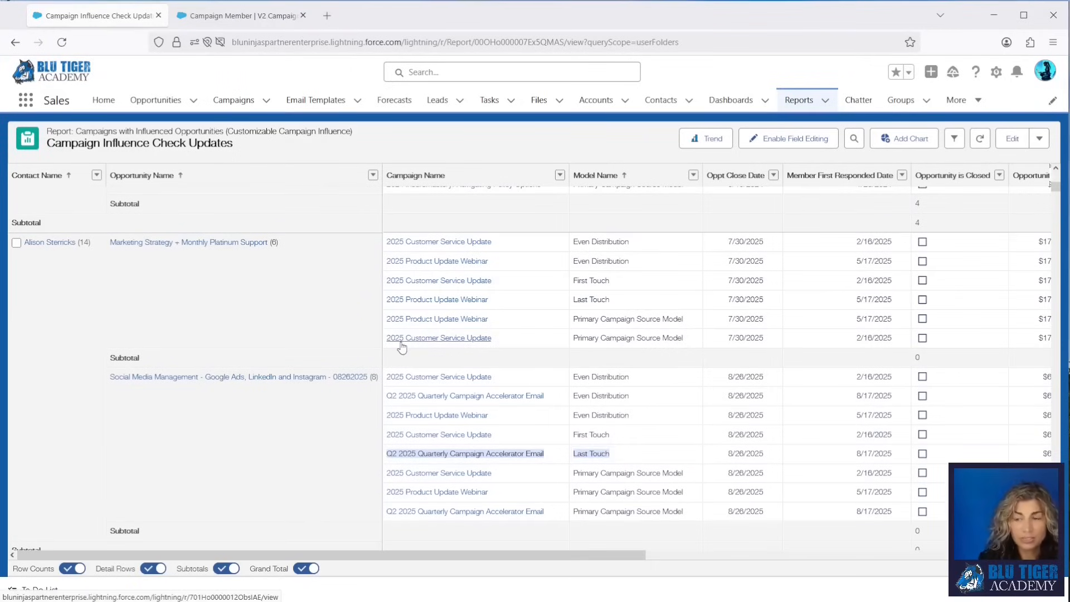
# Leave Flow Builder for the Campaign Member V2 flow's record page and activate flow version 1 from its related versions.
pyautogui.click(237, 22)
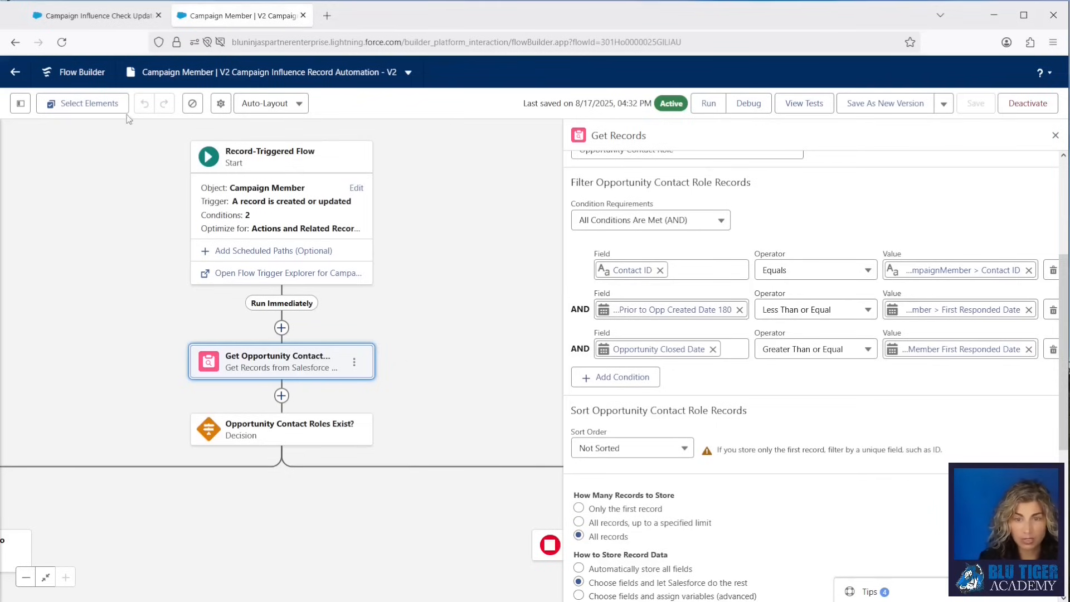
pyautogui.click(15, 72)
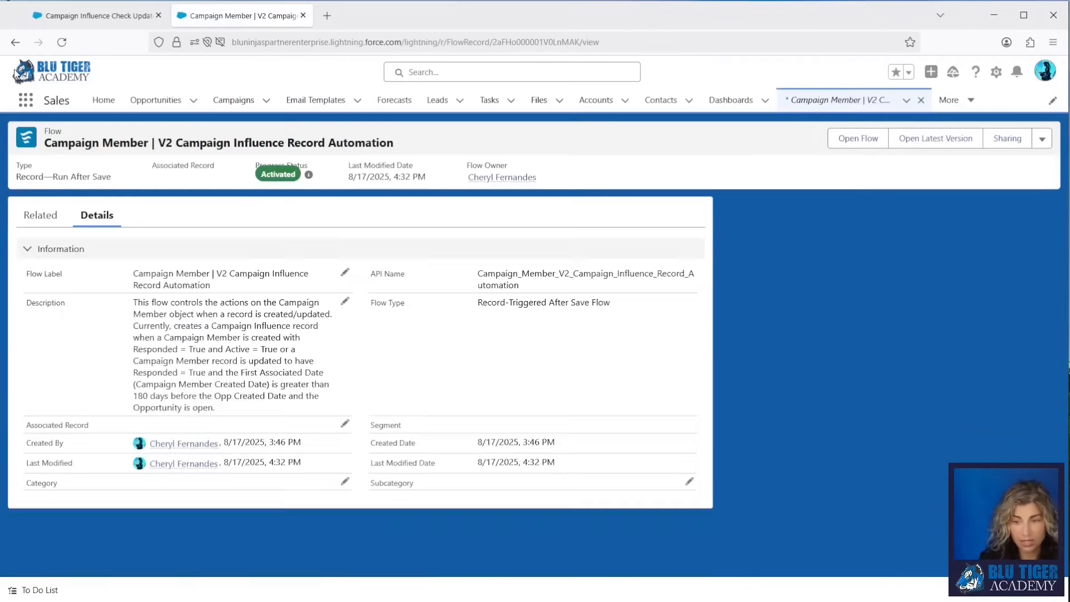
pyautogui.click(42, 216)
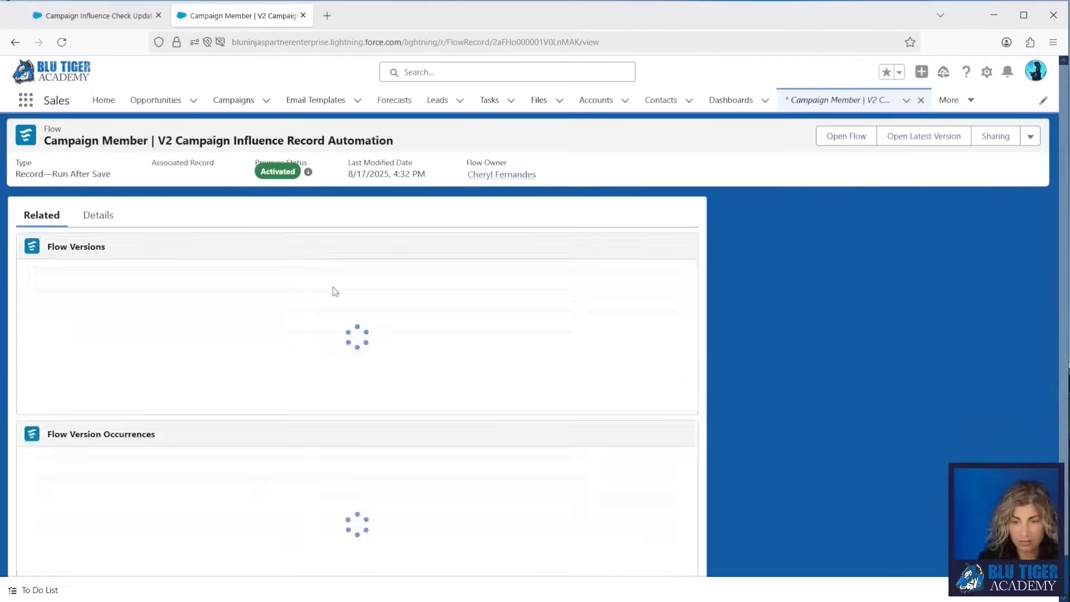
pyautogui.click(679, 317)
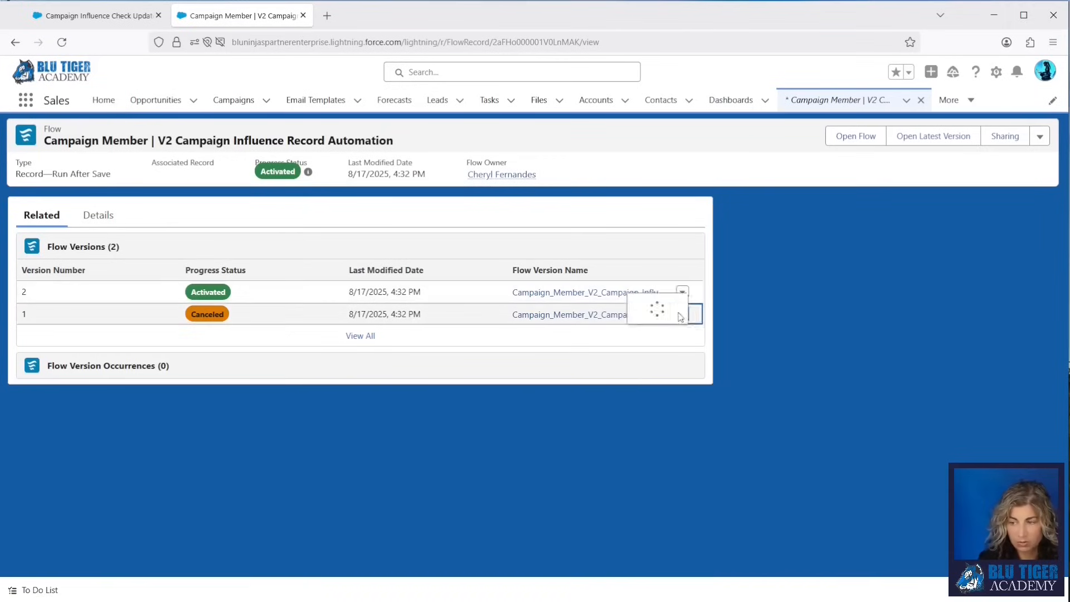
pyautogui.click(671, 308)
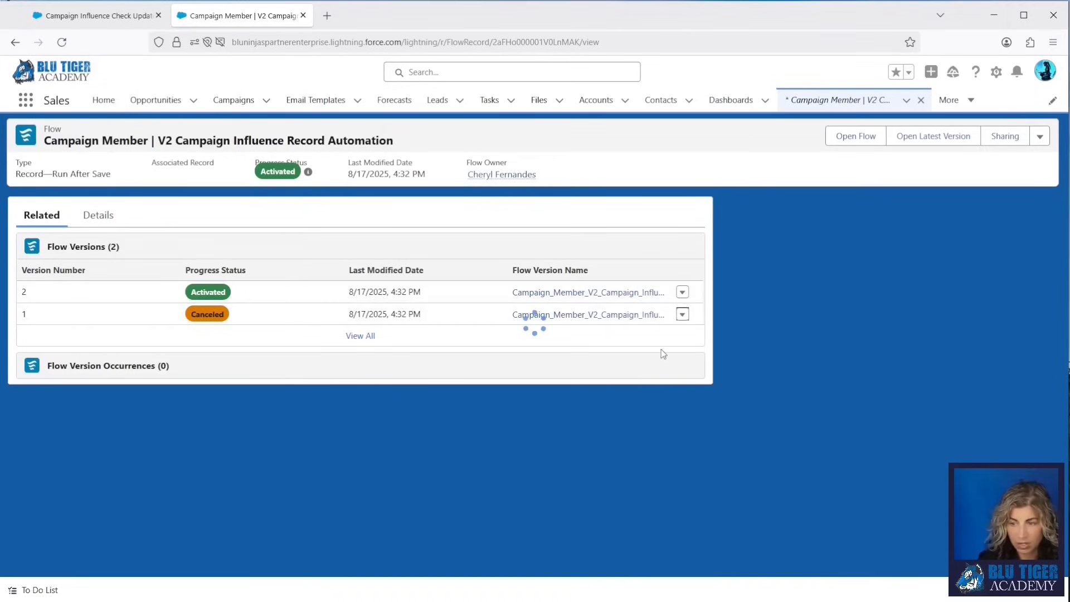
# Delete version 2 of the Campaign Member V2 Campaign Influence Record Automation flow and confirm the deletion.
pyautogui.click(682, 314)
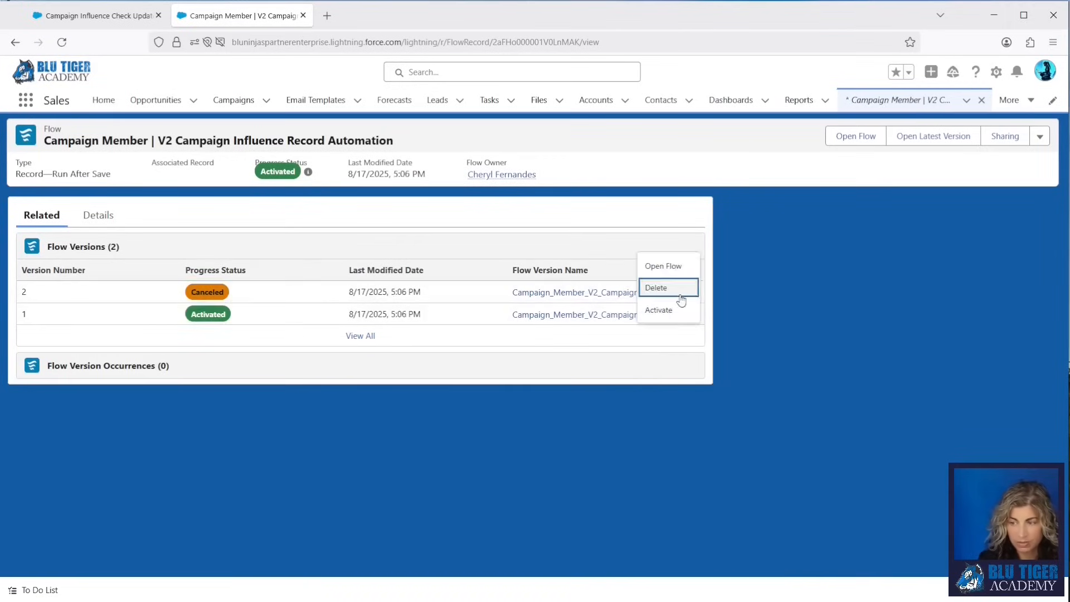
pyautogui.click(677, 287)
pyautogui.click(704, 355)
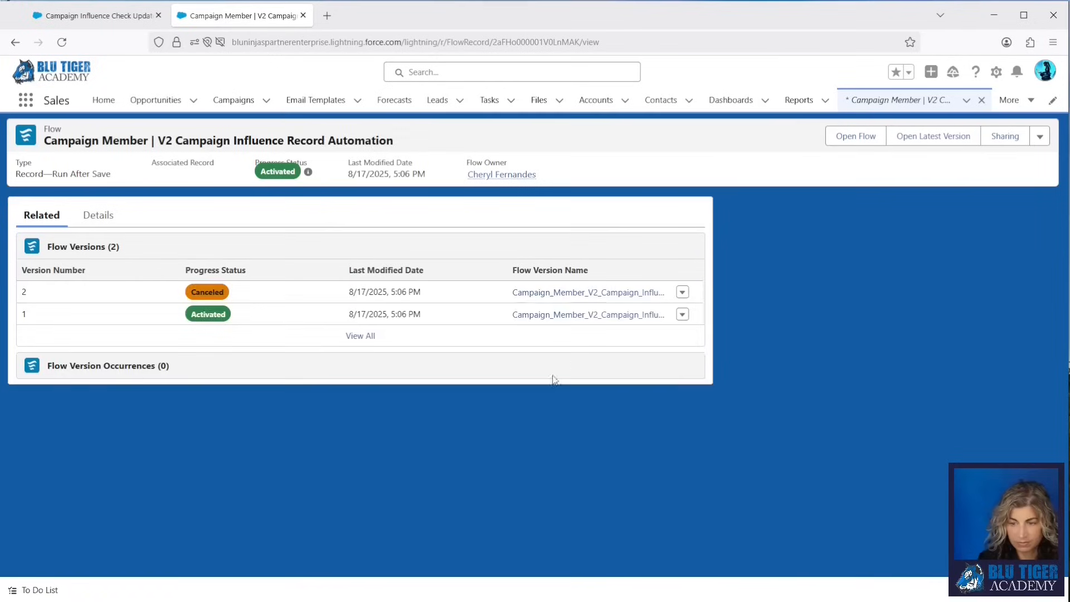